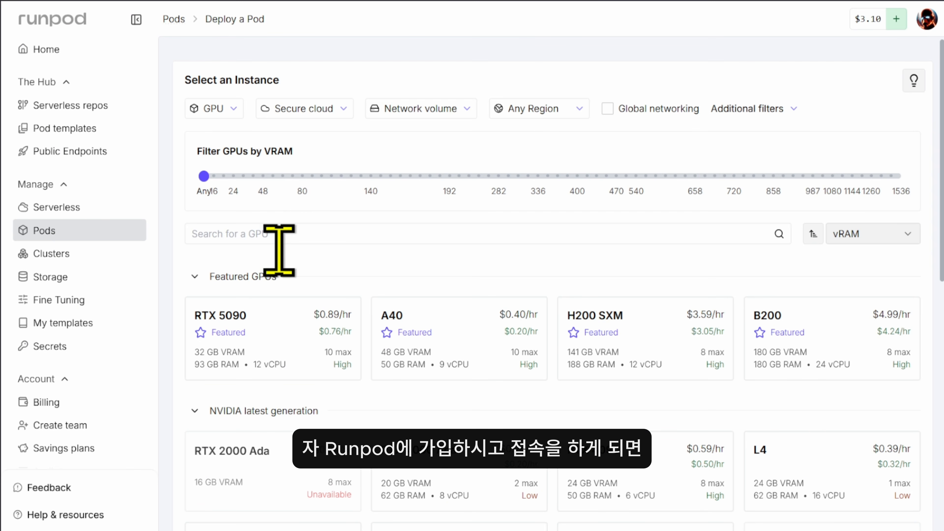
Go to Billing under Account to see the $3.10 balance and top-up choices
{"action": "scroll", "coordinate": [82, 394], "scroll_direction": "down", "scroll_amount": 3}
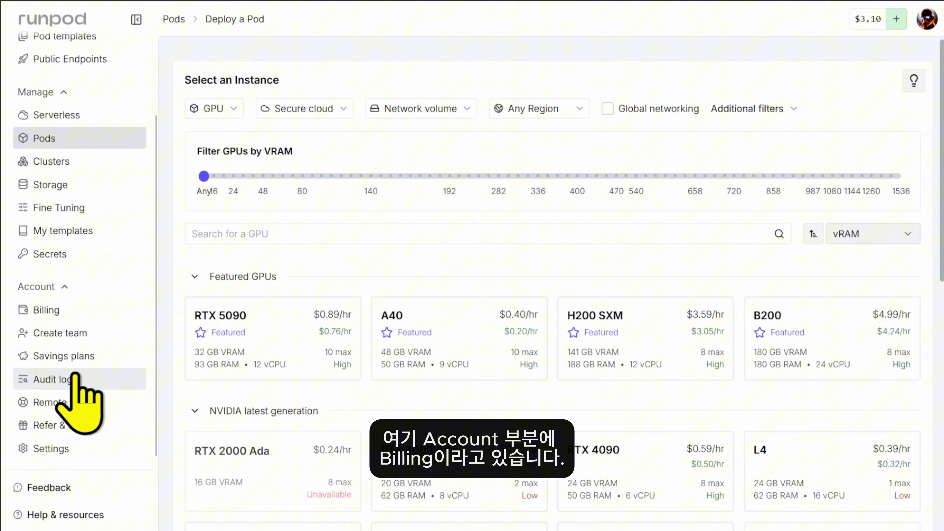
{"action": "left_click", "coordinate": [63, 320]}
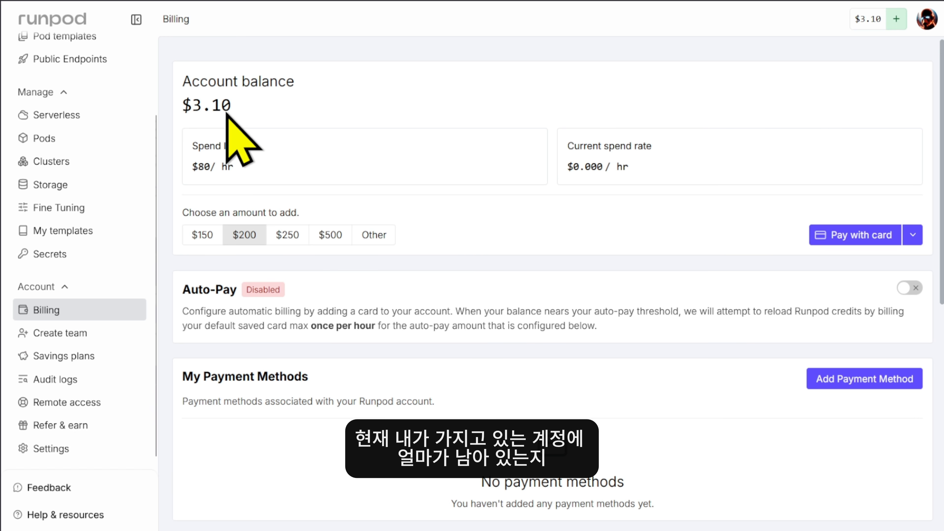
Review the $3.10 balance and try the $500 and $150 preset top-up amounts
{"action": "left_click_drag", "start_coordinate": [178, 80], "coordinate": [302, 97]}
{"action": "left_click", "coordinate": [267, 106]}
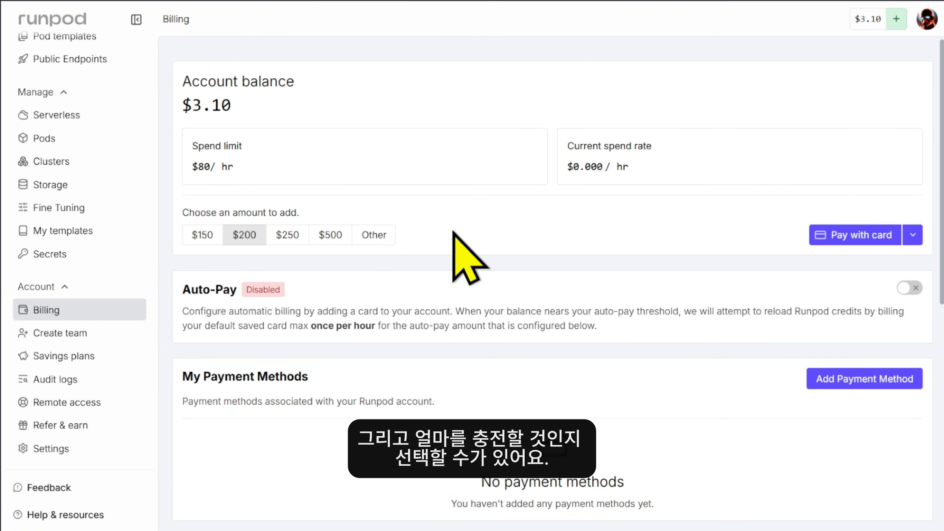
{"action": "left_click", "coordinate": [330, 233]}
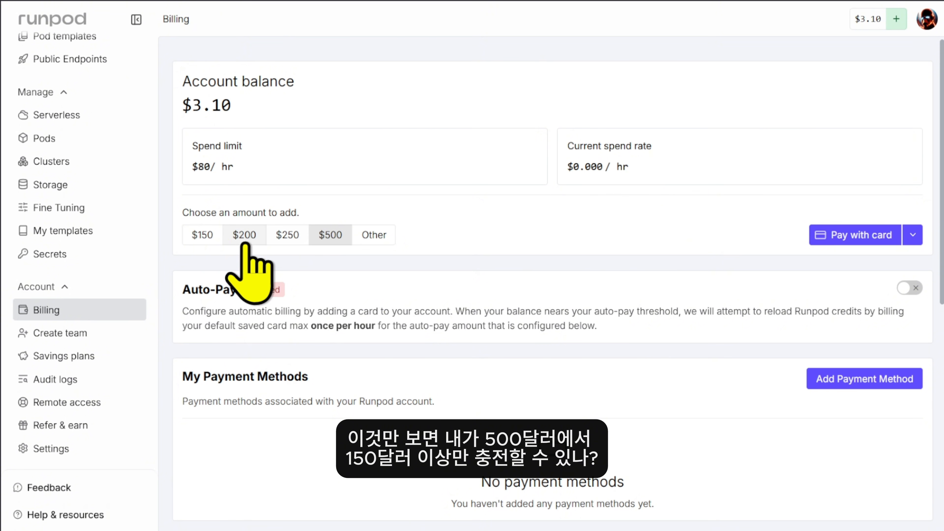
{"action": "left_click", "coordinate": [203, 236]}
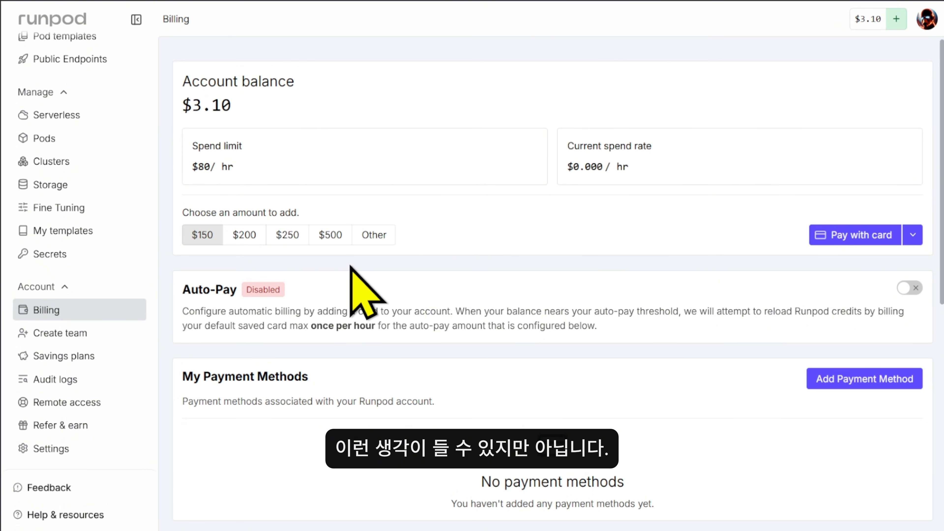
Enter a custom top-up amount of $20 and open the Add $20 Credits payment form
{"action": "left_click", "coordinate": [379, 241]}
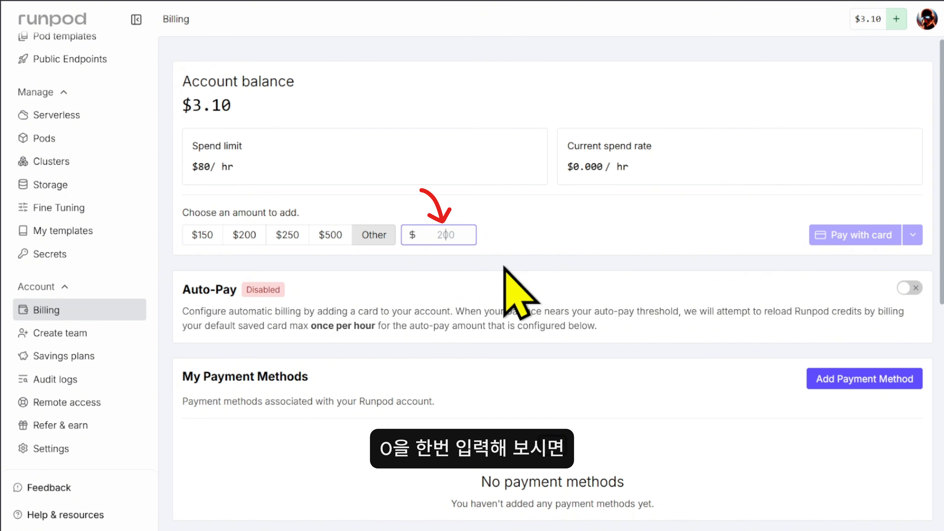
{"action": "type", "text": "0"}
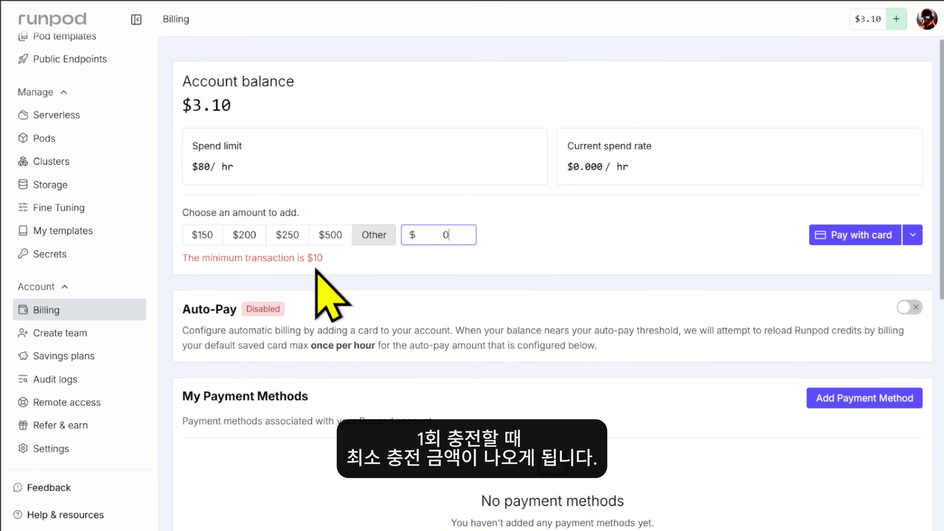
{"action": "left_click_drag", "start_coordinate": [306, 258], "coordinate": [323, 258]}
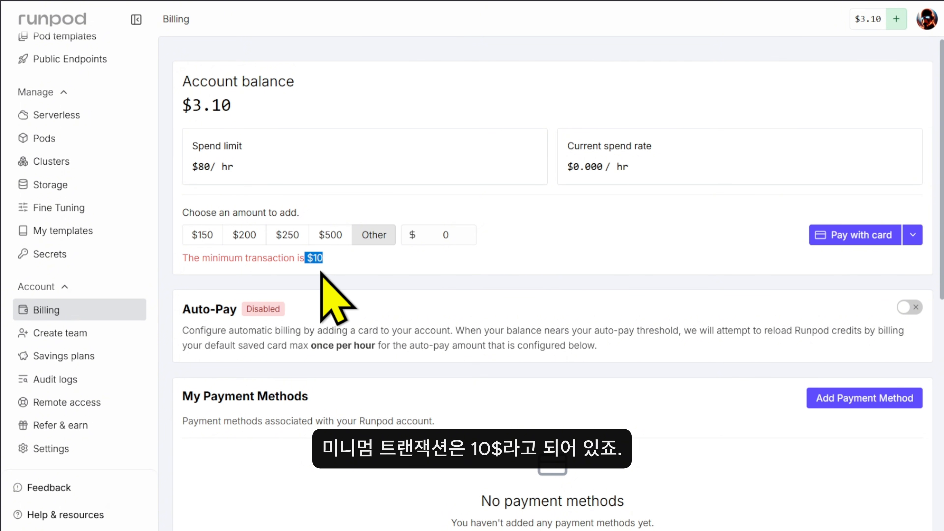
{"action": "double_click", "coordinate": [445, 235]}
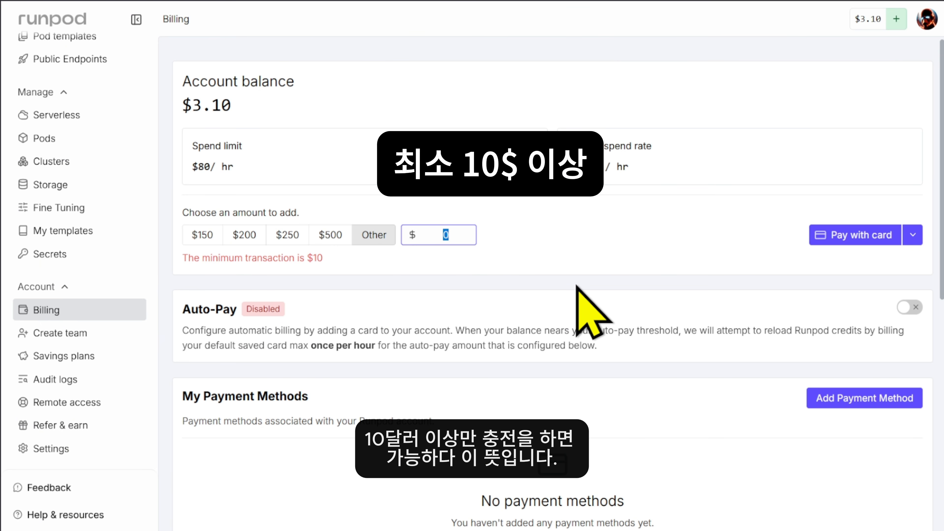
{"action": "type", "text": "10"}
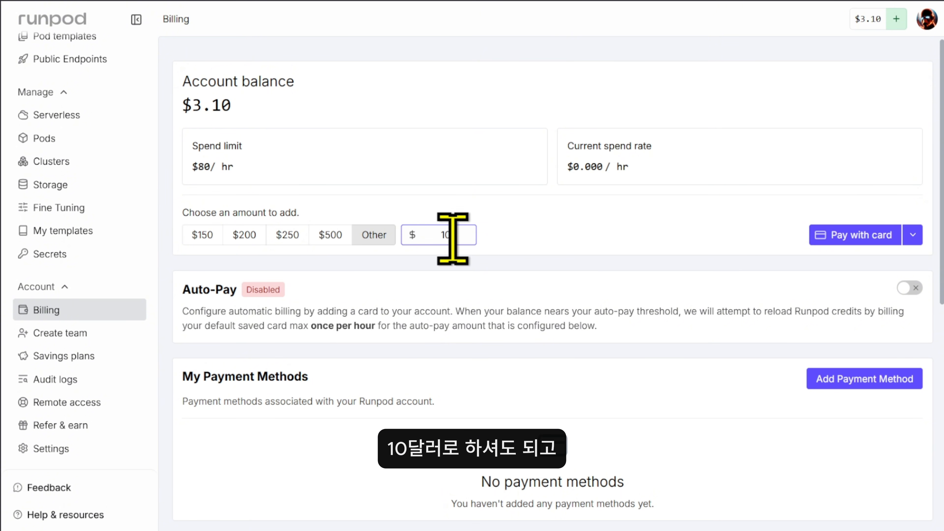
{"action": "left_click_drag", "start_coordinate": [460, 234], "coordinate": [427, 238]}
{"action": "left_click", "coordinate": [534, 237]}
{"action": "type", "text": "50"}
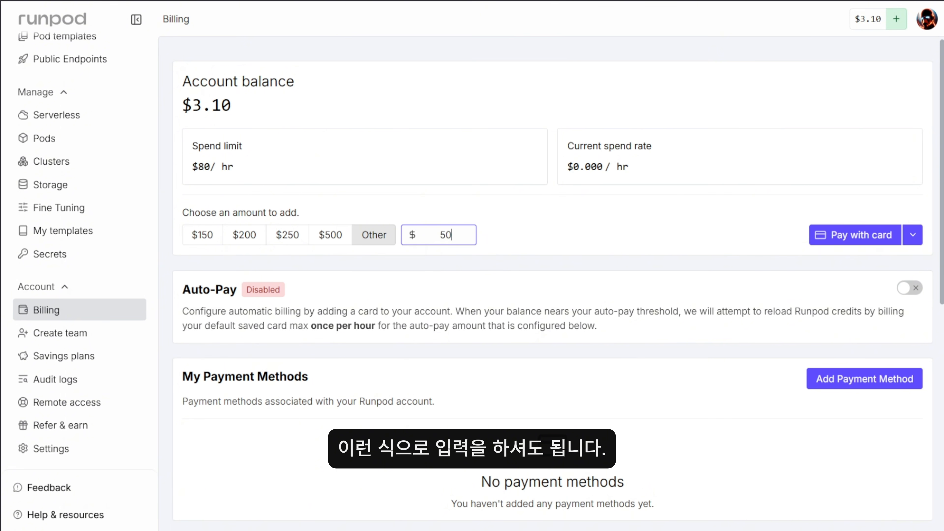
{"action": "key", "text": "BackSpace"}
{"action": "key", "text": "BackSpace"}
{"action": "type", "text": "20"}
{"action": "left_click", "coordinate": [842, 242]}
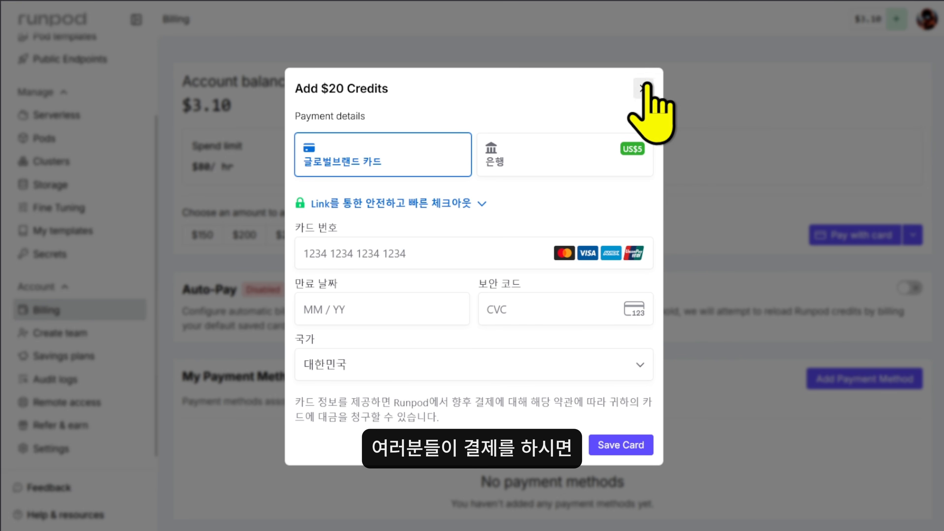
Close the $20 payment form without paying and go to the Pods section
{"action": "left_click", "coordinate": [643, 88]}
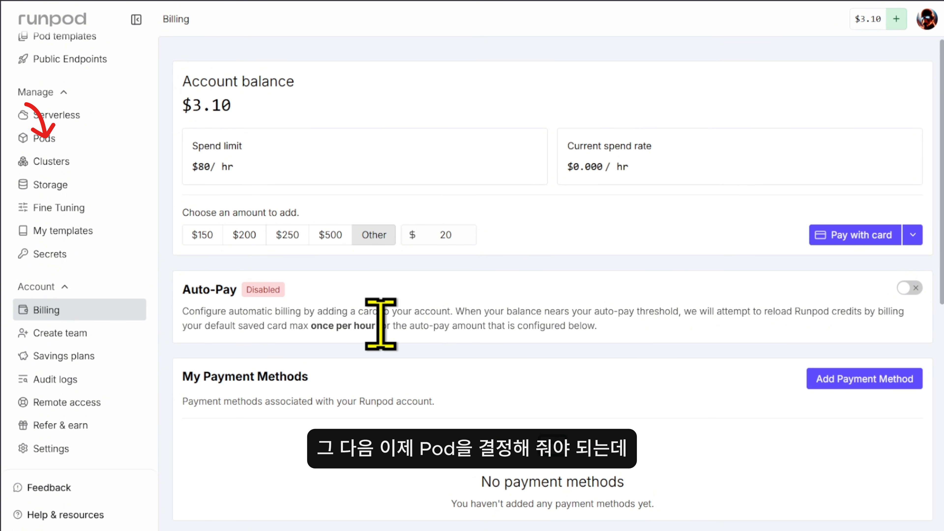
{"action": "left_click", "coordinate": [91, 137]}
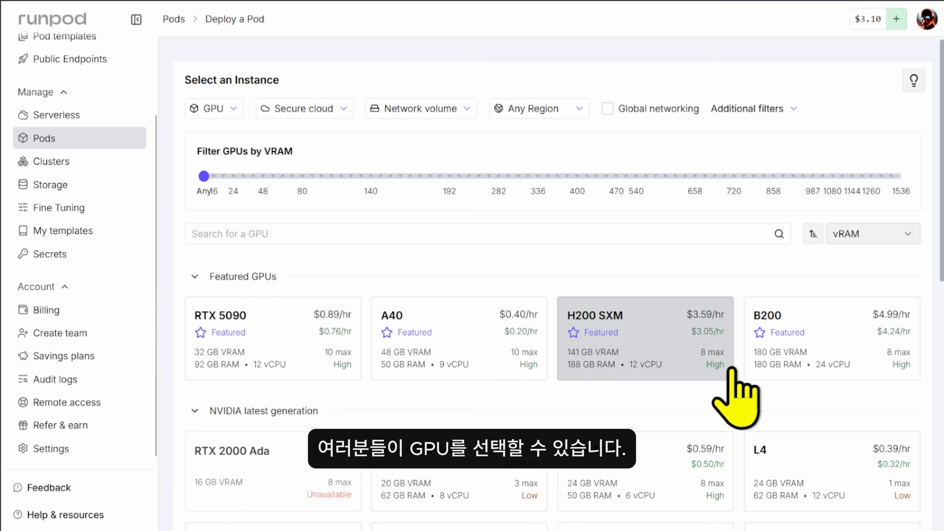
Load the pasted Runpod template link to open Deploy a Pod with its GPU list
{"action": "mouse_move", "coordinate": [722, 374]}
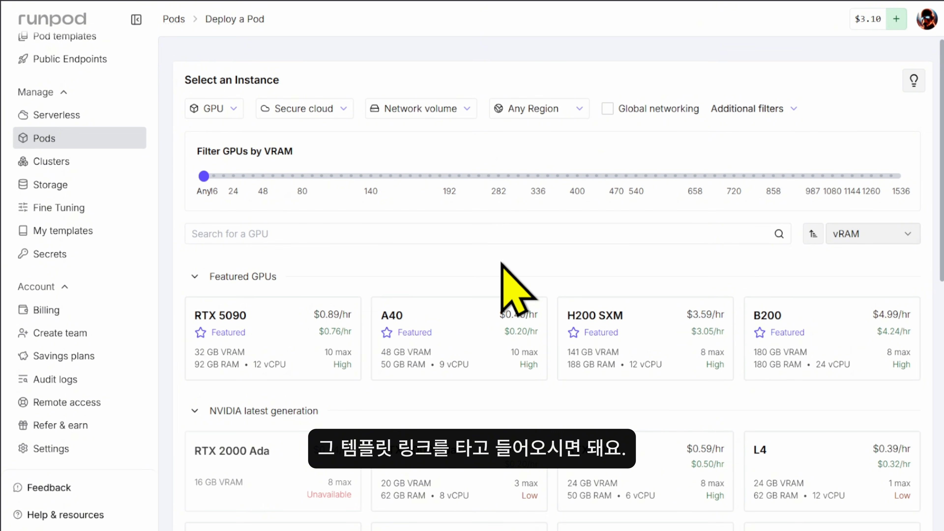
{"action": "left_click", "coordinate": [248, 3]}
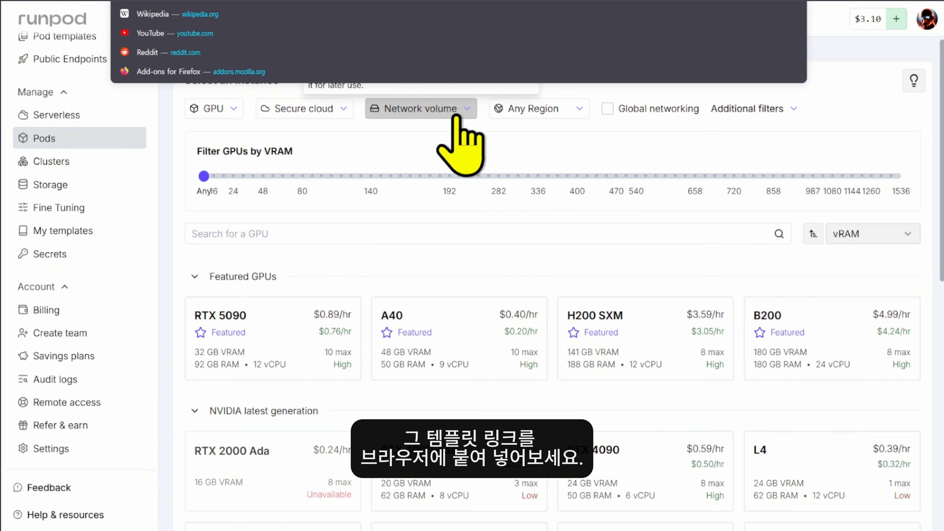
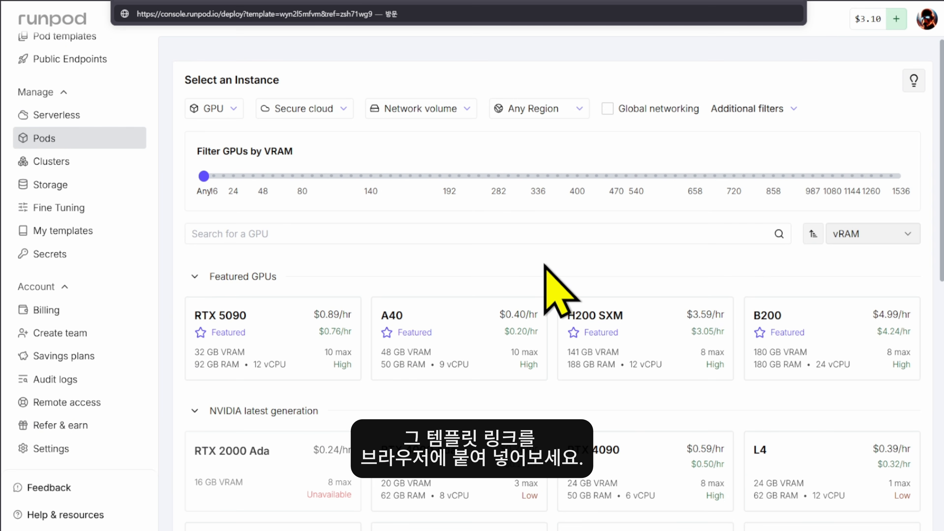
{"action": "key", "text": "Return"}
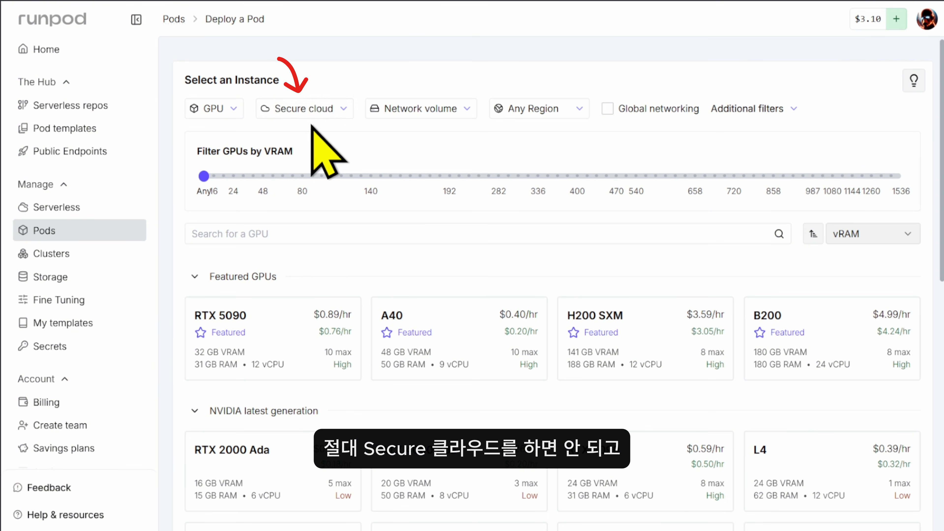
{"action": "left_click", "coordinate": [329, 111]}
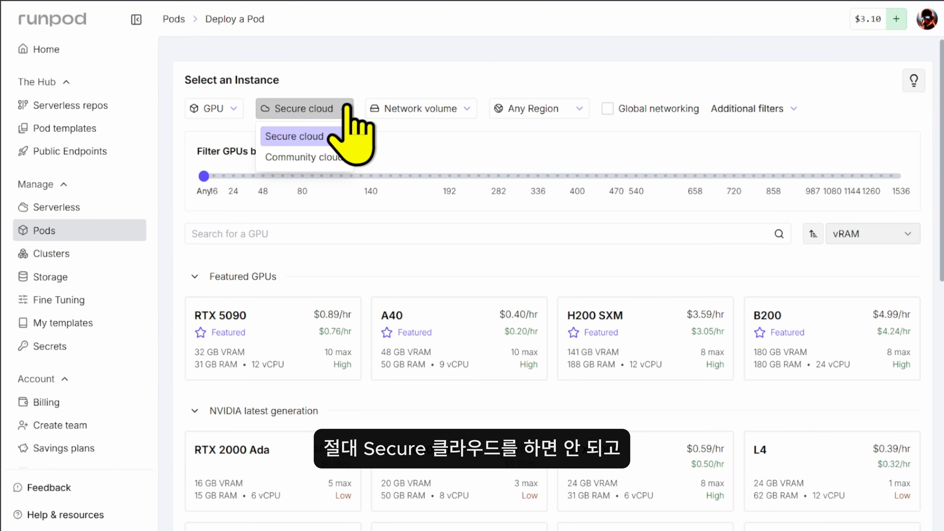
Switch to Community cloud and set the RAM / GPU filter to 48 GB
{"action": "left_click", "coordinate": [316, 163]}
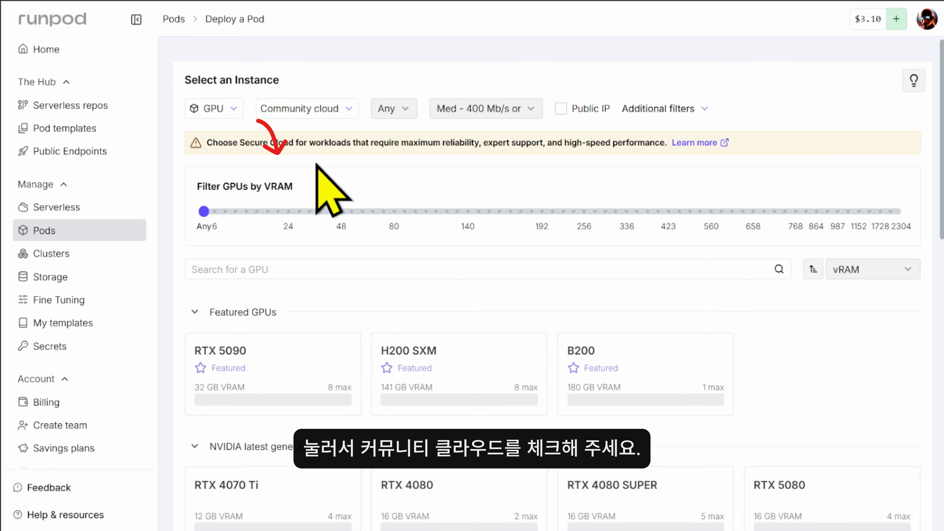
{"action": "left_click", "coordinate": [671, 109]}
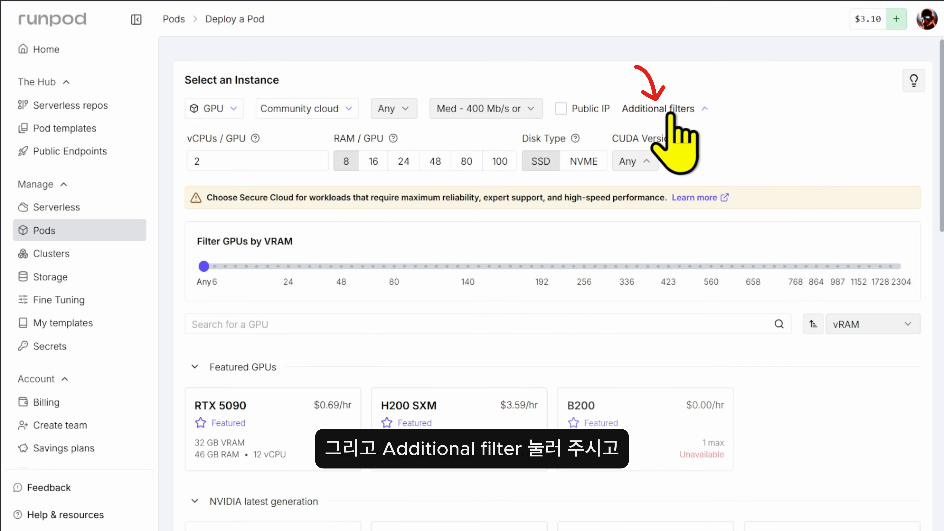
{"action": "left_click", "coordinate": [437, 161]}
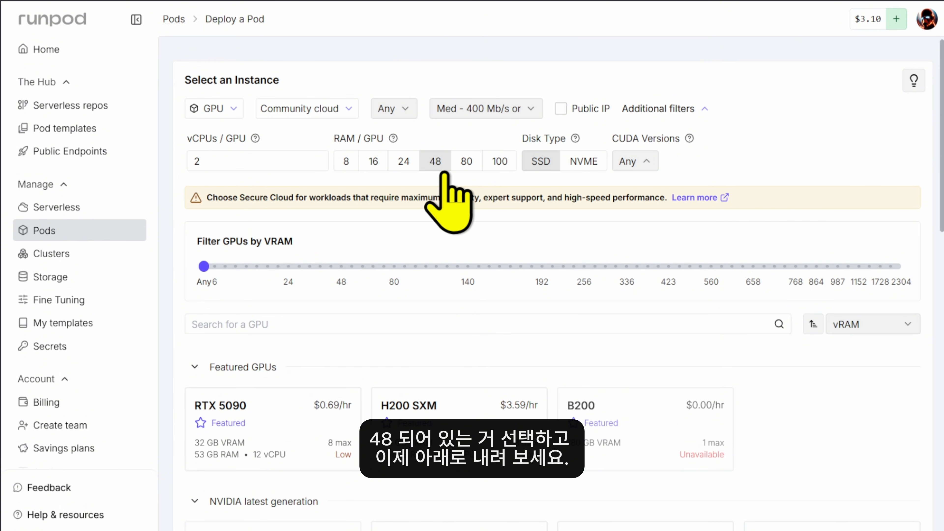
{"action": "scroll", "coordinate": [781, 201], "scroll_direction": "down", "scroll_amount": 10}
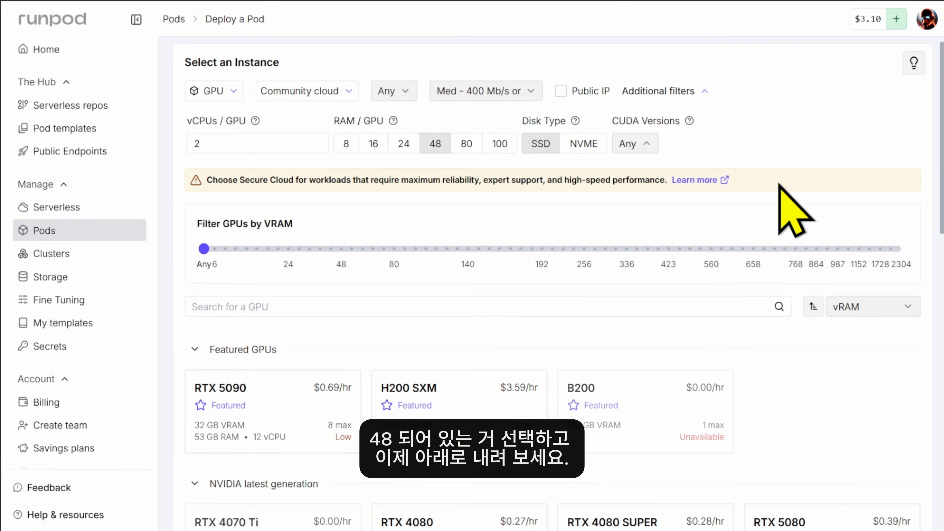
Collapse the latest-generation group, browse previous-generation GPUs, and pick the RTX 3070 at $0.13/hr
{"action": "left_click", "coordinate": [401, 143]}
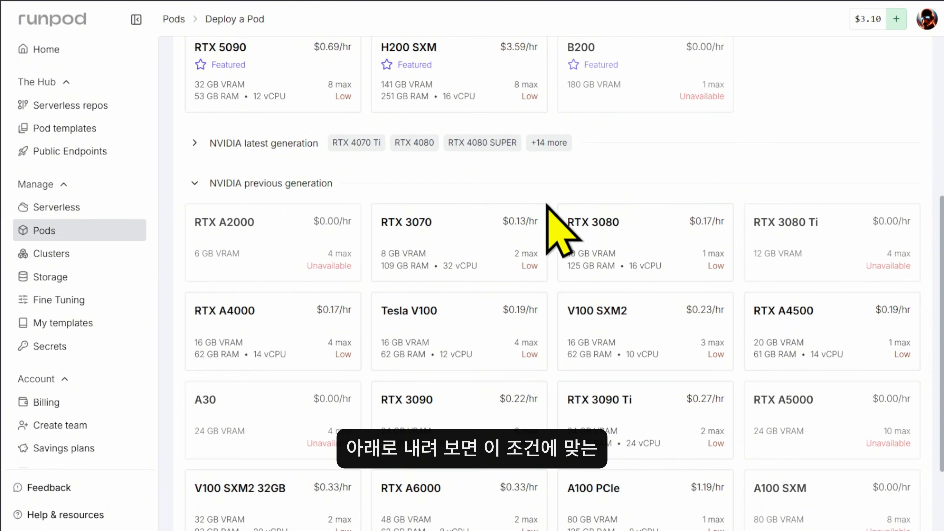
{"action": "scroll", "coordinate": [480, 116], "scroll_direction": "up", "scroll_amount": 10}
{"action": "scroll", "coordinate": [601, 348], "scroll_direction": "down", "scroll_amount": 6}
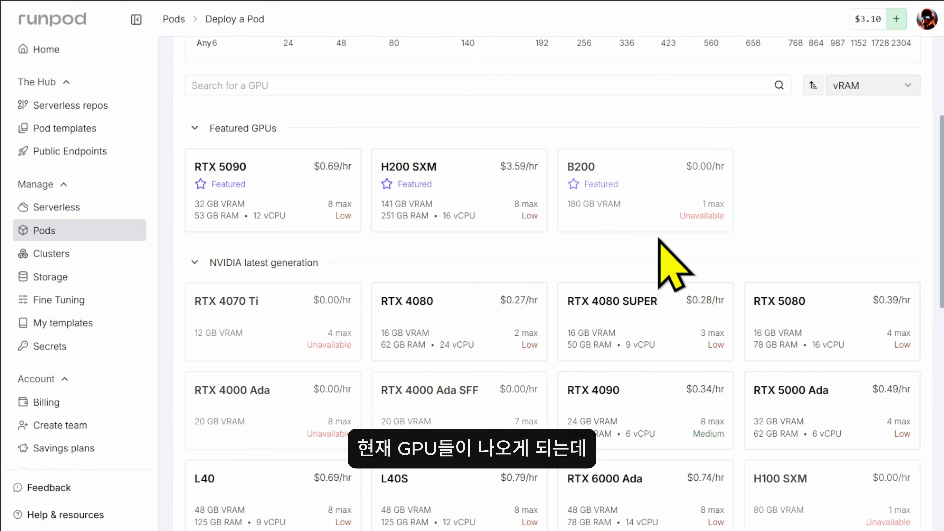
{"action": "scroll", "coordinate": [120, 330], "scroll_direction": "down", "scroll_amount": 3}
{"action": "scroll", "coordinate": [288, 232], "scroll_direction": "down", "scroll_amount": 6}
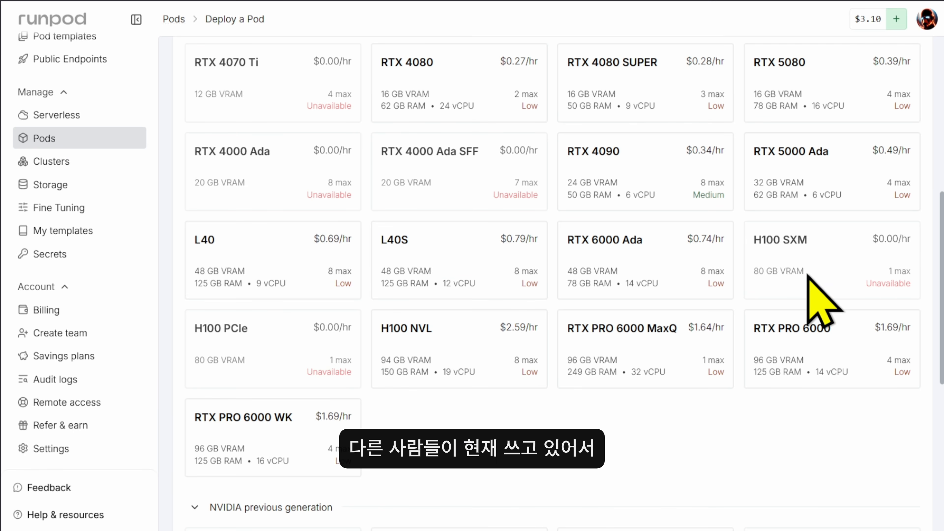
{"action": "scroll", "coordinate": [804, 268], "scroll_direction": "down", "scroll_amount": 10}
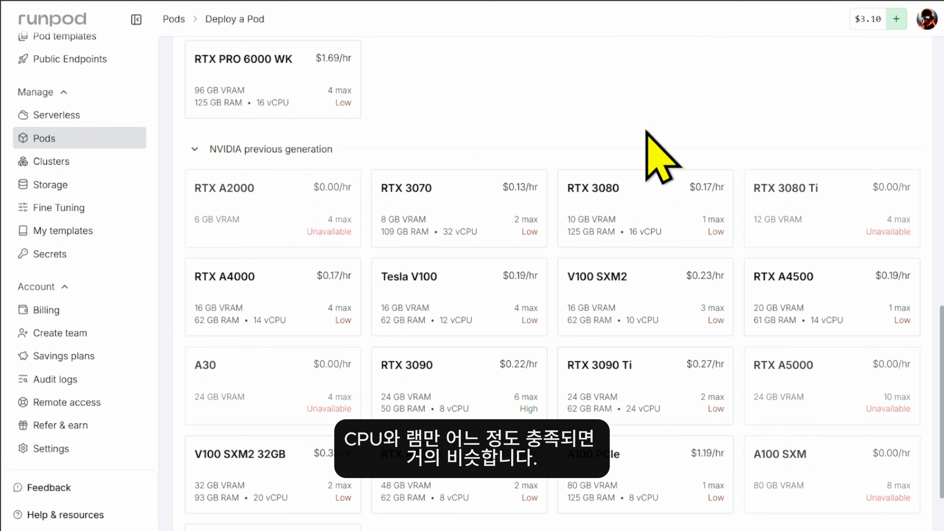
{"action": "scroll", "coordinate": [657, 390], "scroll_direction": "up", "scroll_amount": 10}
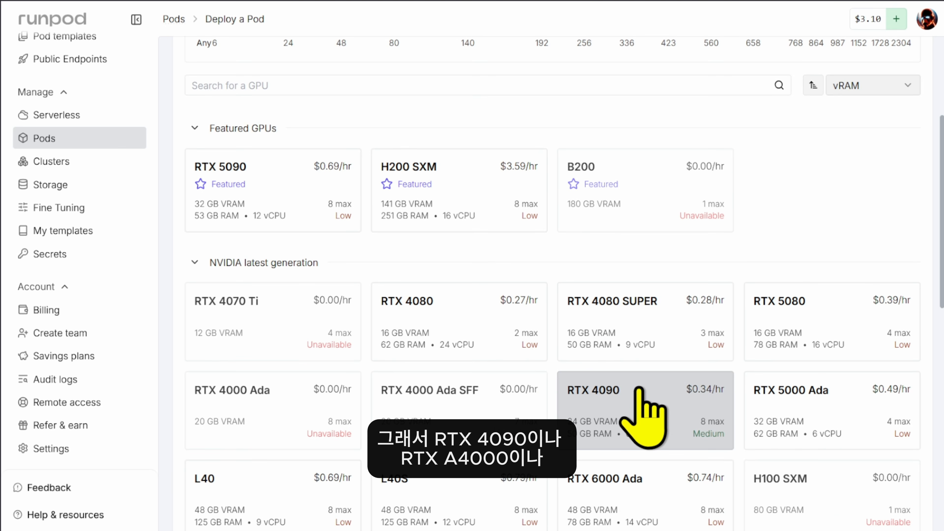
{"action": "mouse_move", "coordinate": [639, 388]}
{"action": "scroll", "coordinate": [640, 391], "scroll_direction": "down", "scroll_amount": 10}
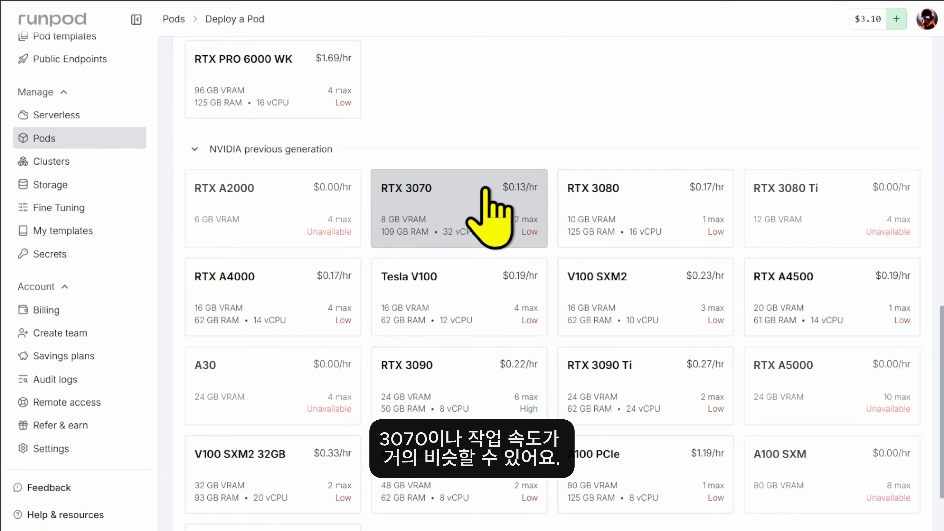
{"action": "scroll", "coordinate": [812, 363], "scroll_direction": "up", "scroll_amount": 10}
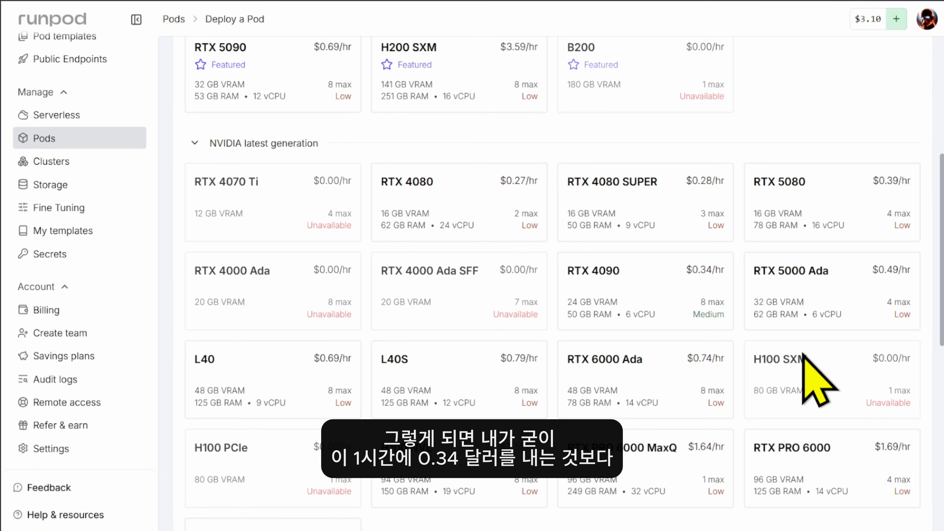
{"action": "mouse_move", "coordinate": [701, 301]}
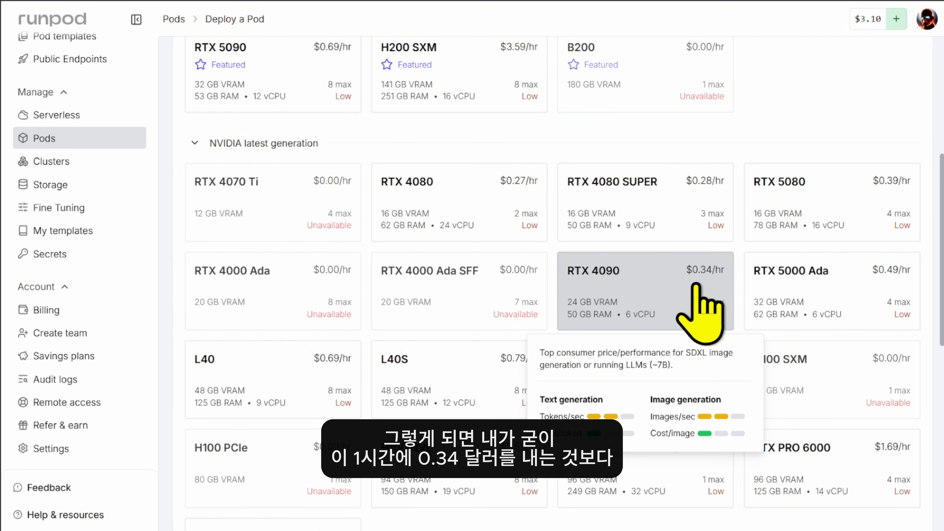
{"action": "scroll", "coordinate": [698, 294], "scroll_direction": "down", "scroll_amount": 10}
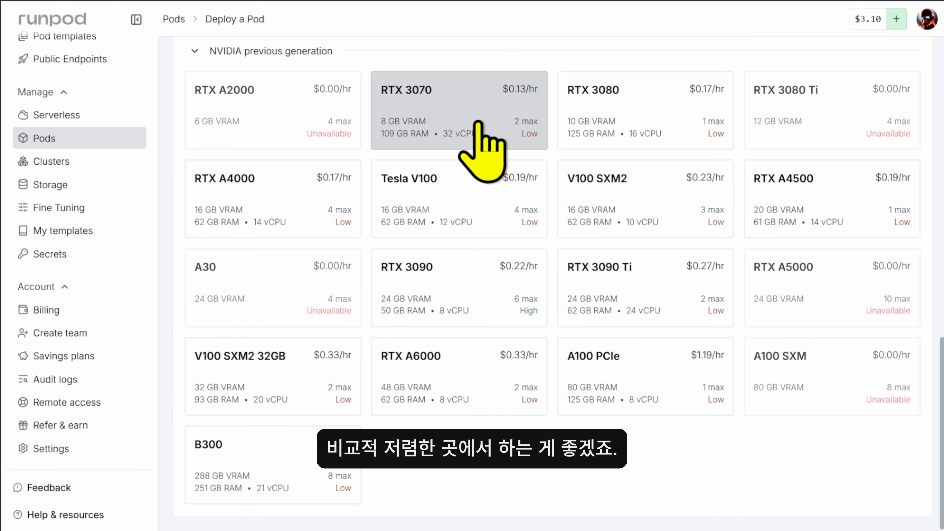
{"action": "scroll", "coordinate": [612, 444], "scroll_direction": "up", "scroll_amount": 3}
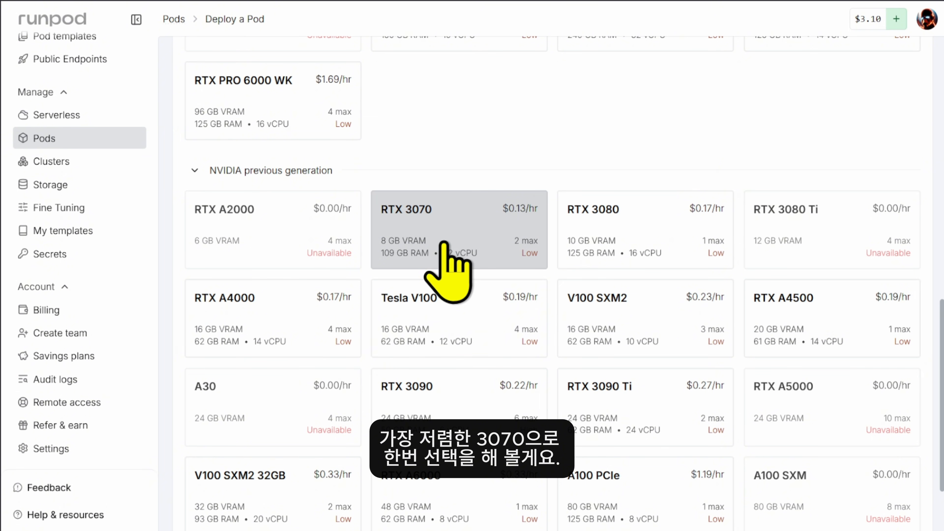
{"action": "left_click", "coordinate": [461, 248]}
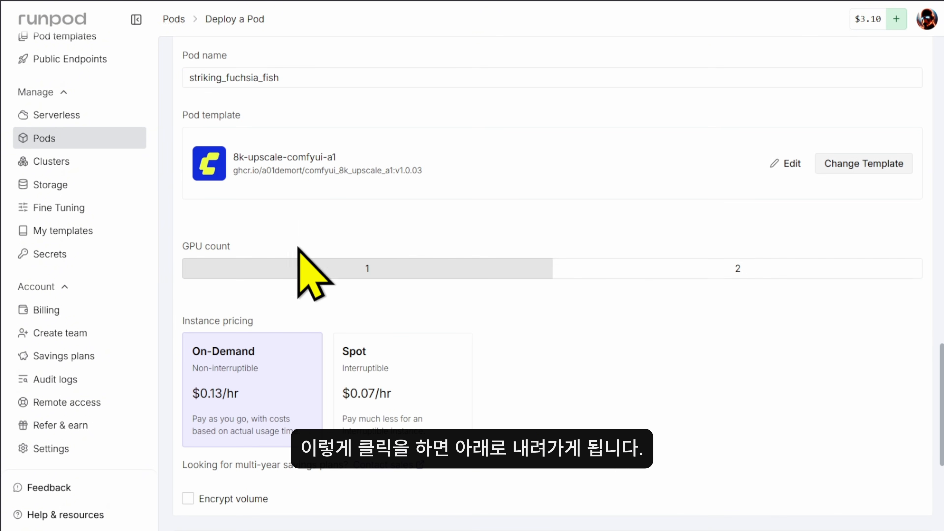
Confirm pod striking_fuchsia_fish uses the 8k-upscale-comfyui-a1 template with 1 GPU
{"action": "scroll", "coordinate": [297, 266], "scroll_direction": "up", "scroll_amount": 5}
{"action": "scroll", "coordinate": [286, 169], "scroll_direction": "down", "scroll_amount": 3}
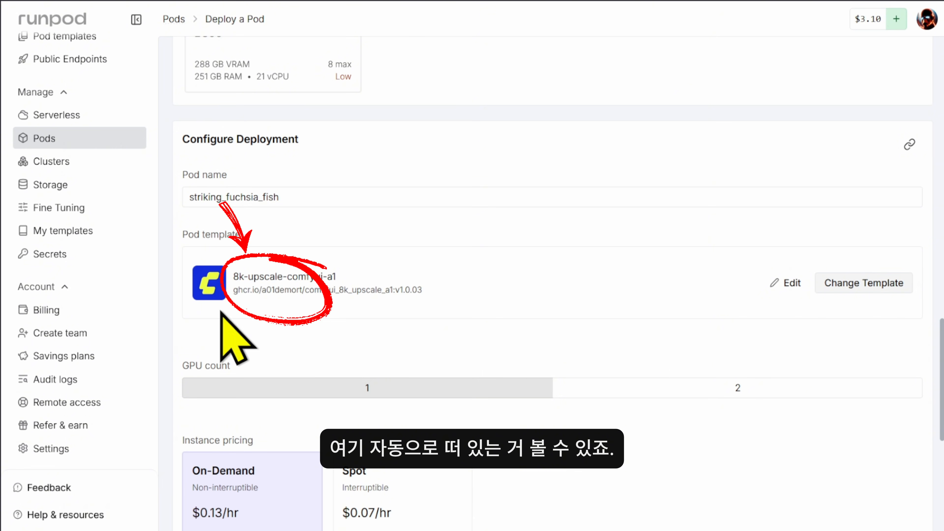
{"action": "triple_click", "coordinate": [237, 277]}
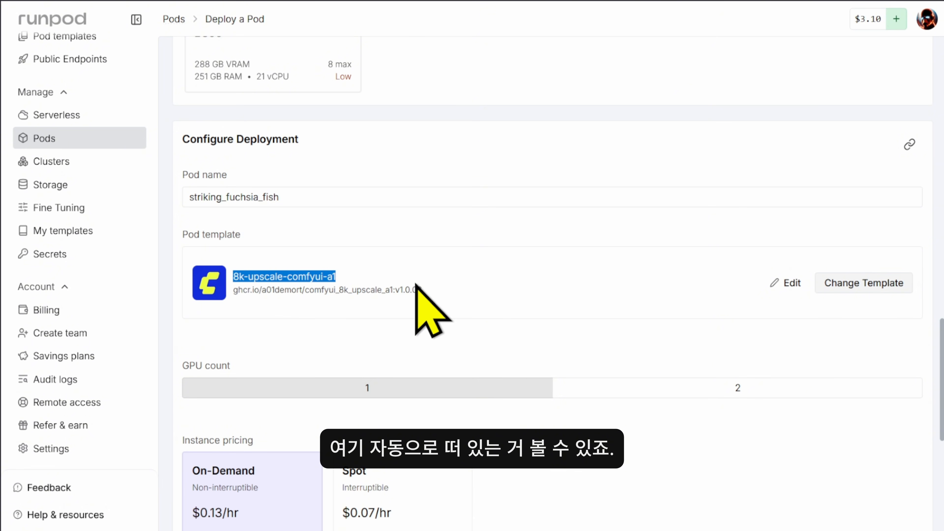
{"action": "left_click", "coordinate": [353, 284]}
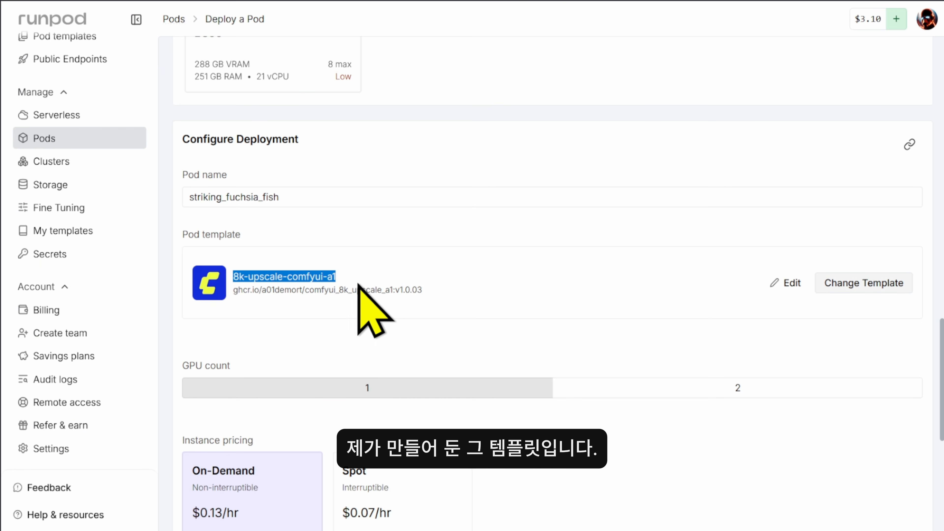
{"action": "left_click", "coordinate": [407, 294]}
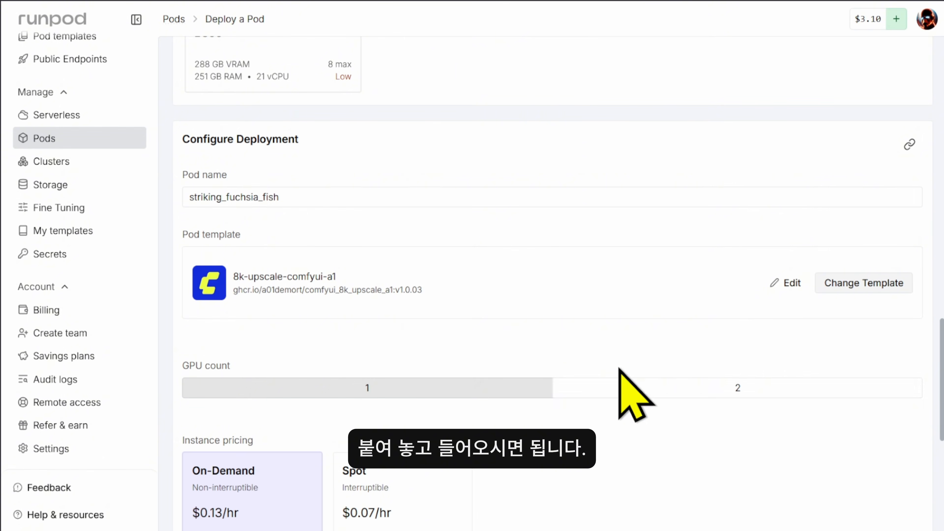
{"action": "scroll", "coordinate": [628, 390], "scroll_direction": "down", "scroll_amount": 3}
{"action": "scroll", "coordinate": [337, 232], "scroll_direction": "down", "scroll_amount": 3}
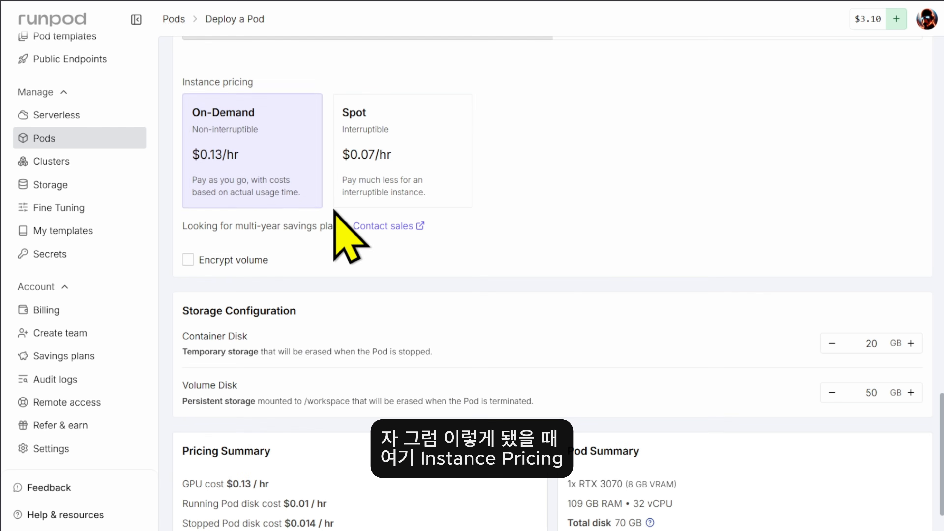
{"action": "scroll", "coordinate": [316, 261], "scroll_direction": "up", "scroll_amount": 3}
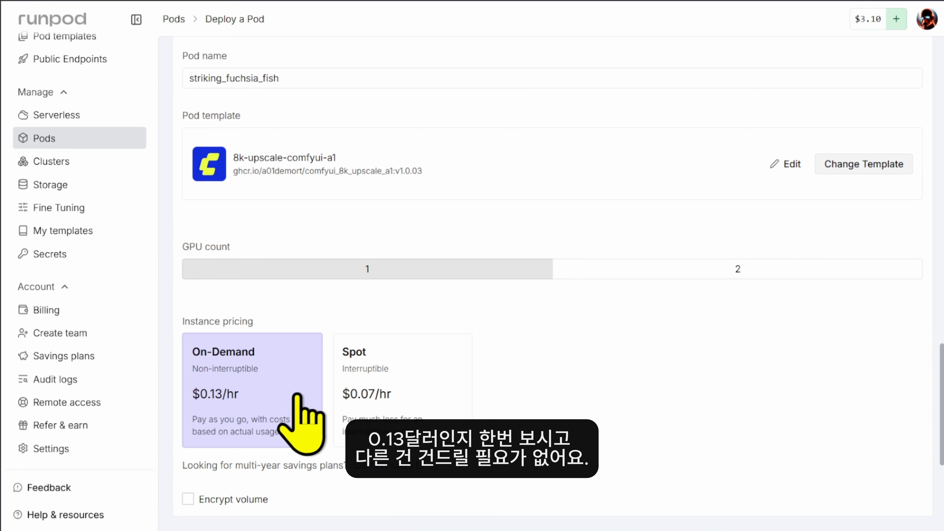
{"action": "scroll", "coordinate": [305, 416], "scroll_direction": "down", "scroll_amount": 3}
{"action": "scroll", "coordinate": [696, 253], "scroll_direction": "down", "scroll_amount": 5}
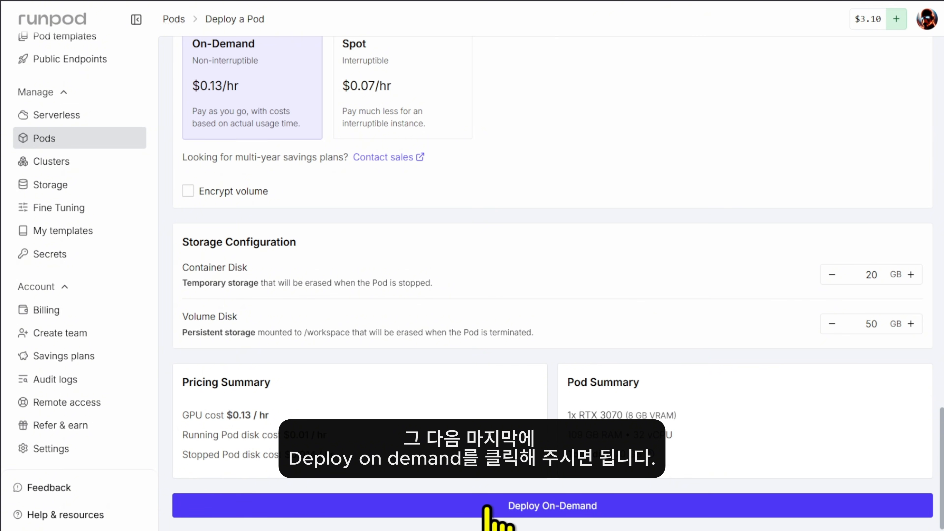
{"action": "left_click", "coordinate": [528, 512]}
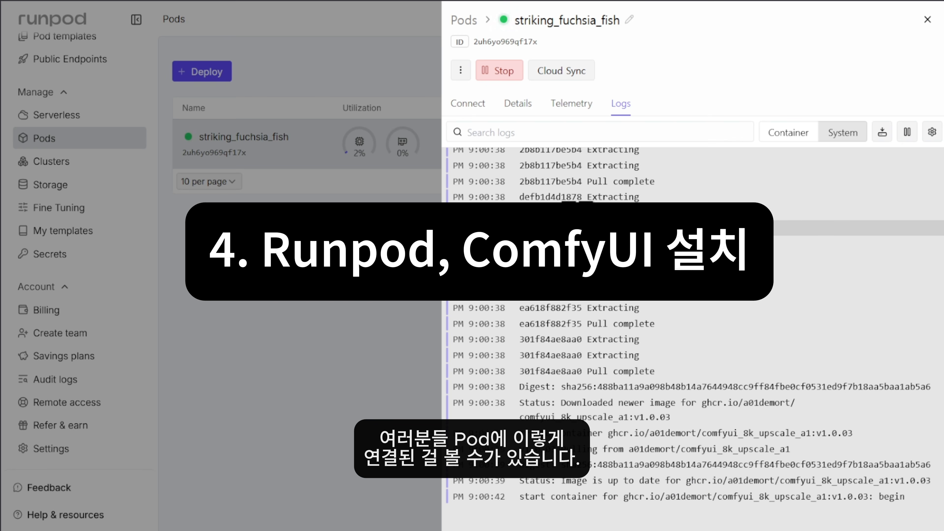
Open the running striking_fuchsia_fish pod's details and check its system logs
{"action": "left_click", "coordinate": [319, 279]}
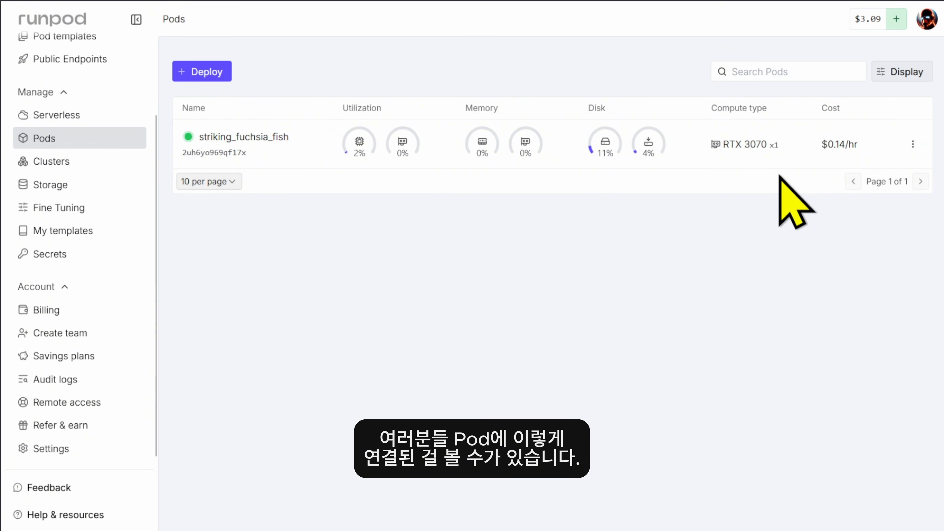
{"action": "mouse_move", "coordinate": [507, 149]}
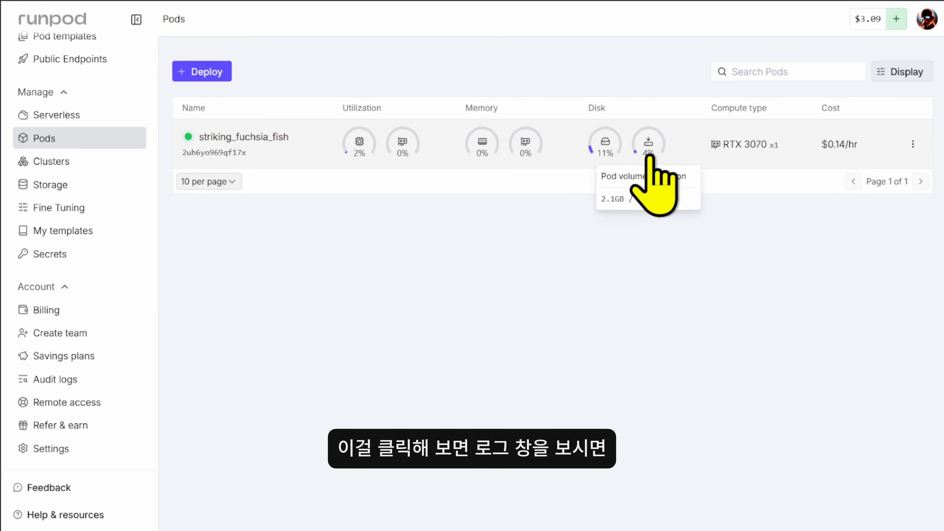
{"action": "left_click", "coordinate": [689, 145]}
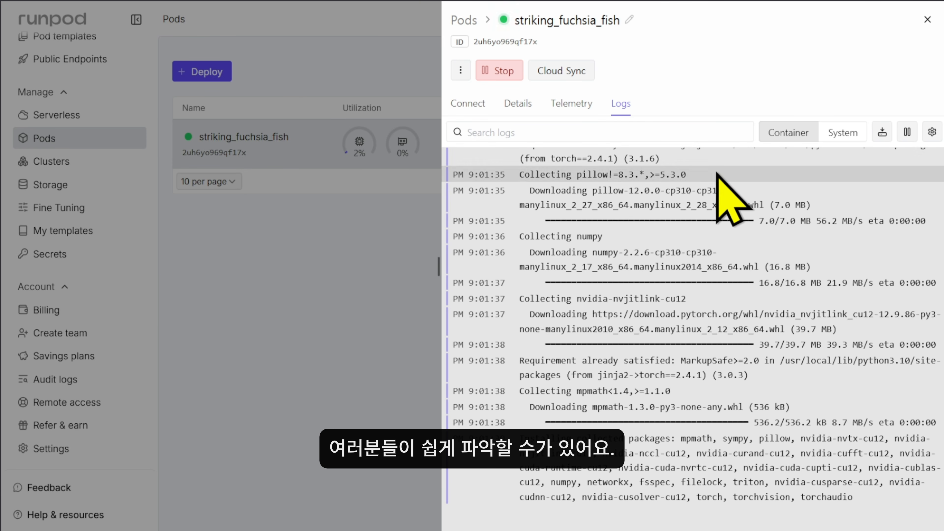
{"action": "left_click", "coordinate": [842, 133]}
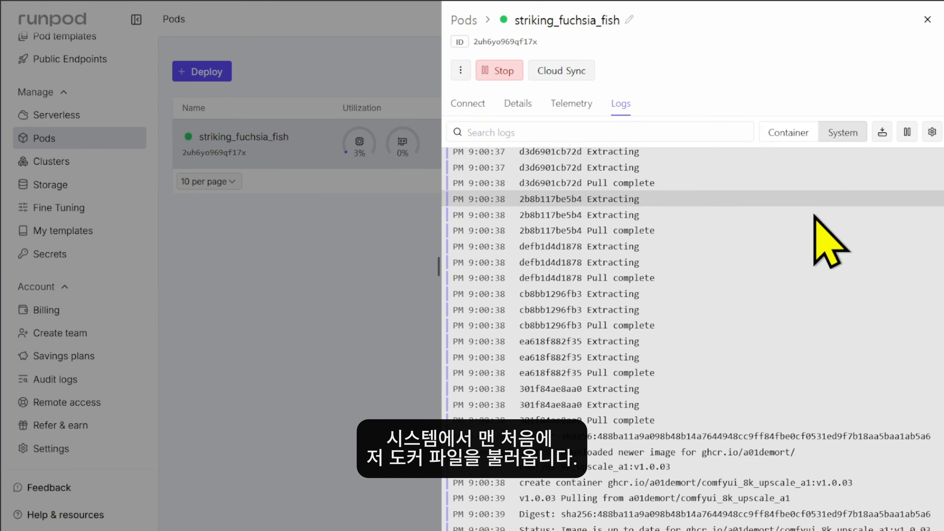
{"action": "scroll", "coordinate": [886, 458], "scroll_direction": "up", "scroll_amount": 11}
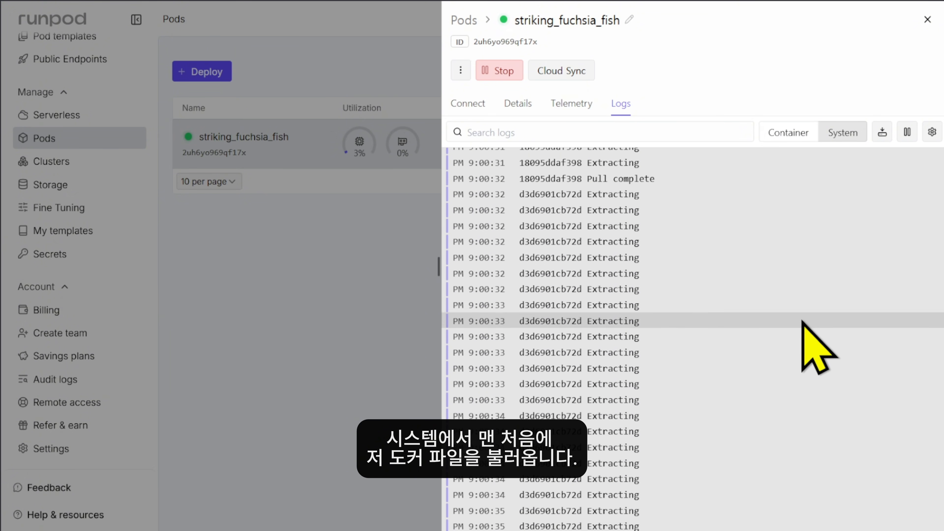
{"action": "scroll", "coordinate": [802, 323], "scroll_direction": "down", "scroll_amount": 10}
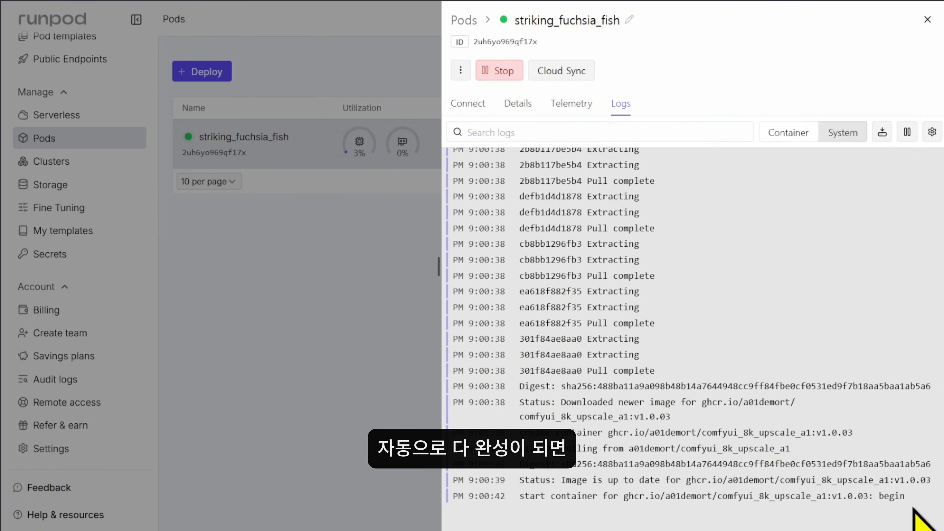
{"action": "left_click_drag", "start_coordinate": [917, 520], "coordinate": [790, 444]}
Follow the container logs as packages install, then view the pod's telemetry
{"action": "left_click", "coordinate": [786, 138]}
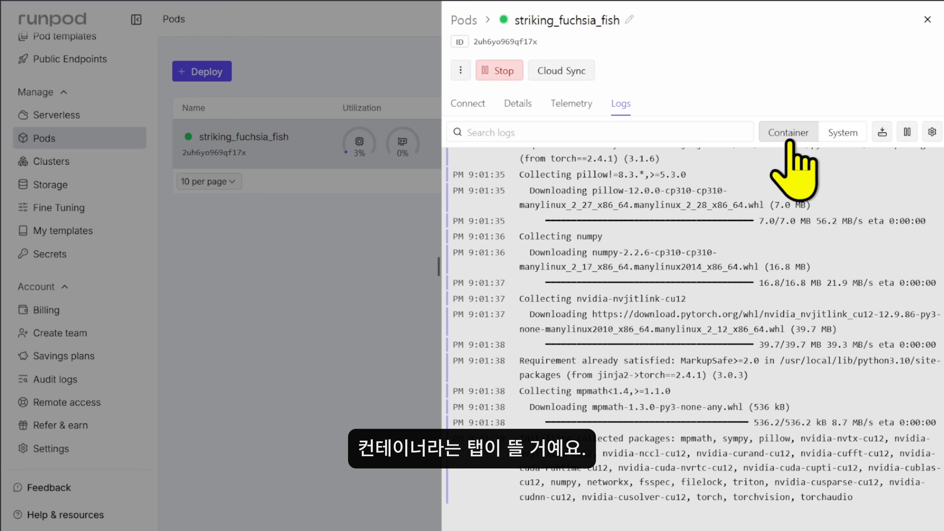
{"action": "scroll", "coordinate": [782, 190], "scroll_direction": "up", "scroll_amount": 20}
{"action": "scroll", "coordinate": [777, 335], "scroll_direction": "down", "scroll_amount": 10}
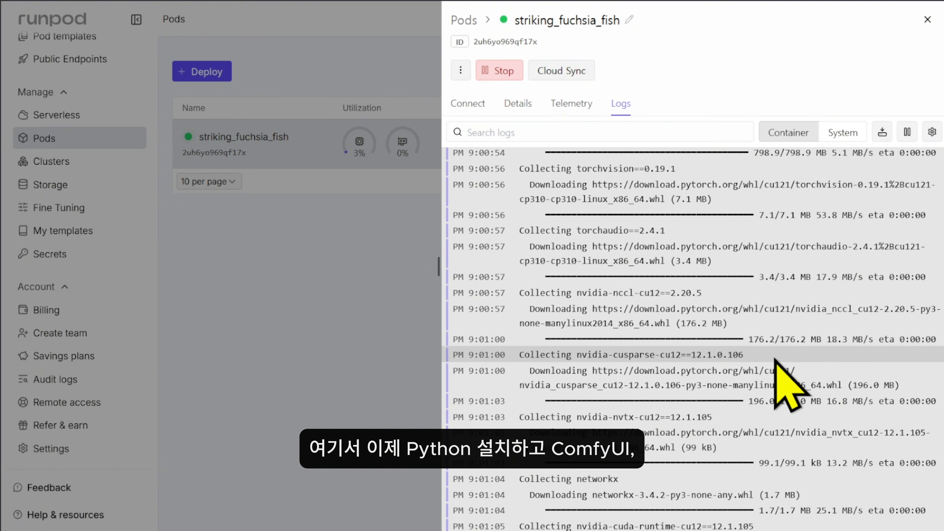
{"action": "scroll", "coordinate": [788, 386], "scroll_direction": "down", "scroll_amount": 10}
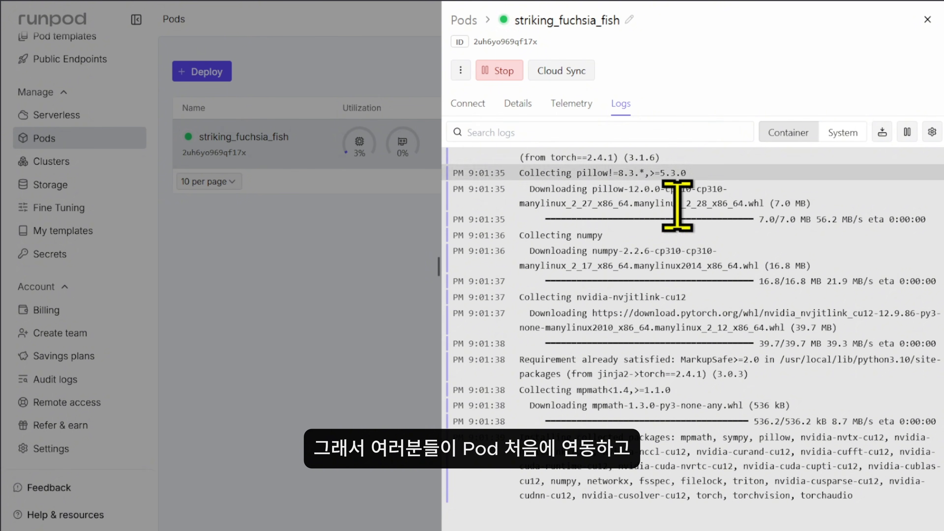
{"action": "left_click", "coordinate": [849, 136]}
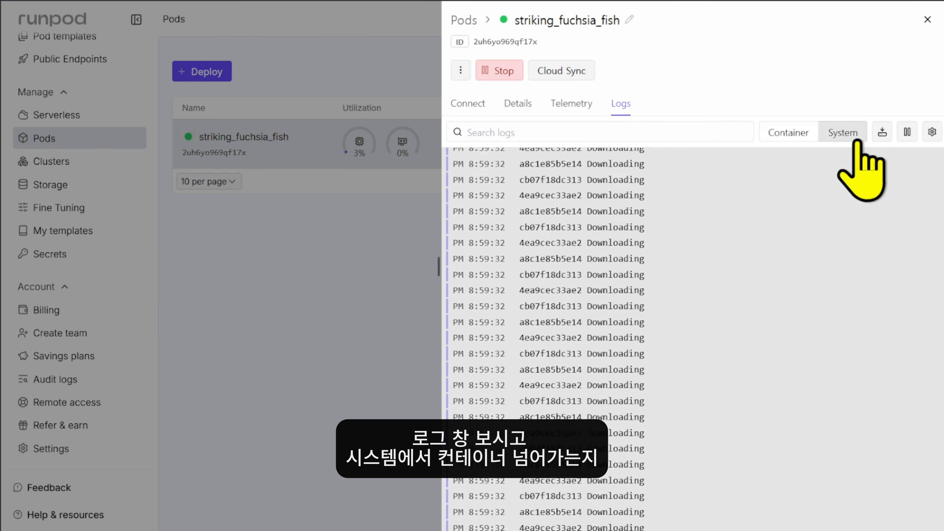
{"action": "left_click", "coordinate": [793, 132]}
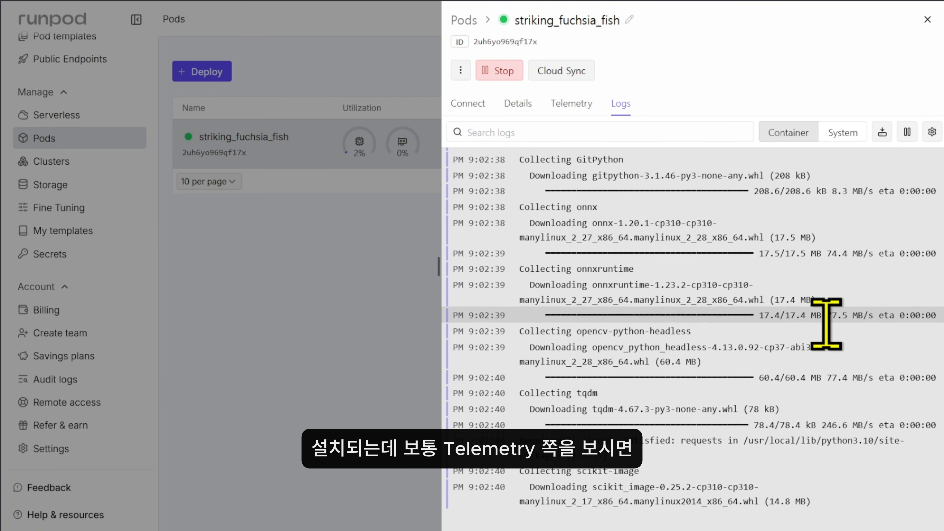
{"action": "left_click", "coordinate": [590, 108]}
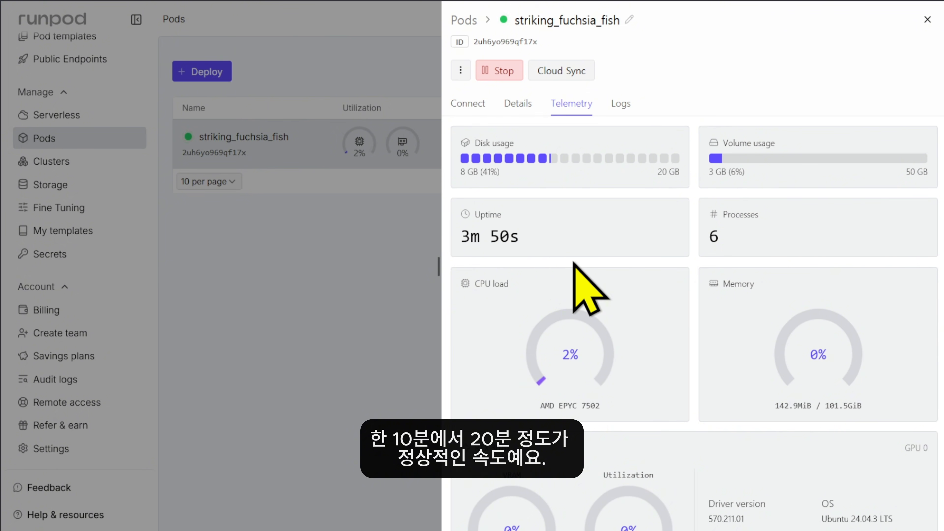
{"action": "left_click", "coordinate": [617, 108]}
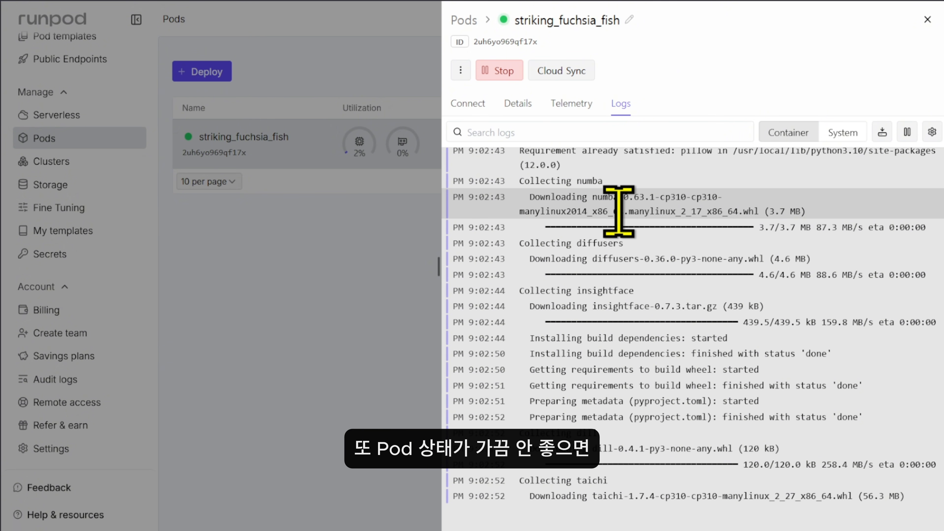
{"action": "left_click", "coordinate": [843, 132]}
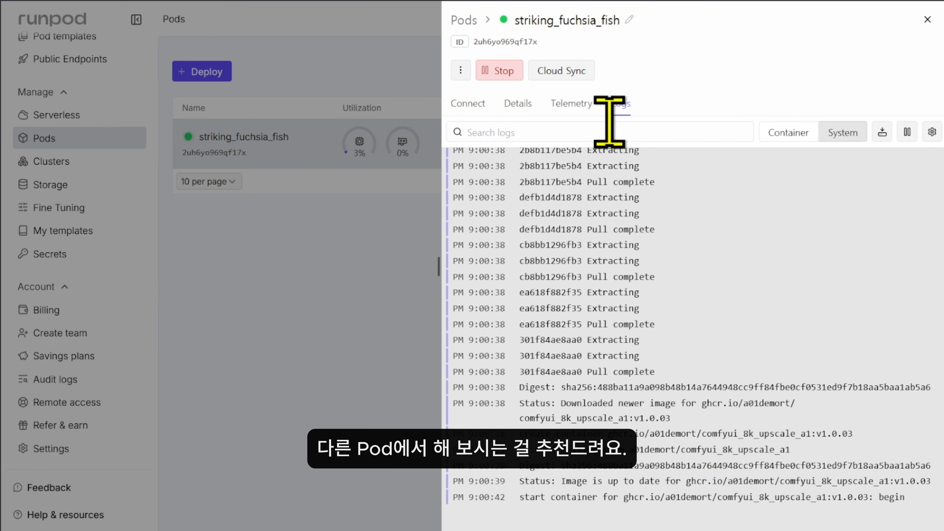
{"action": "left_click", "coordinate": [788, 134]}
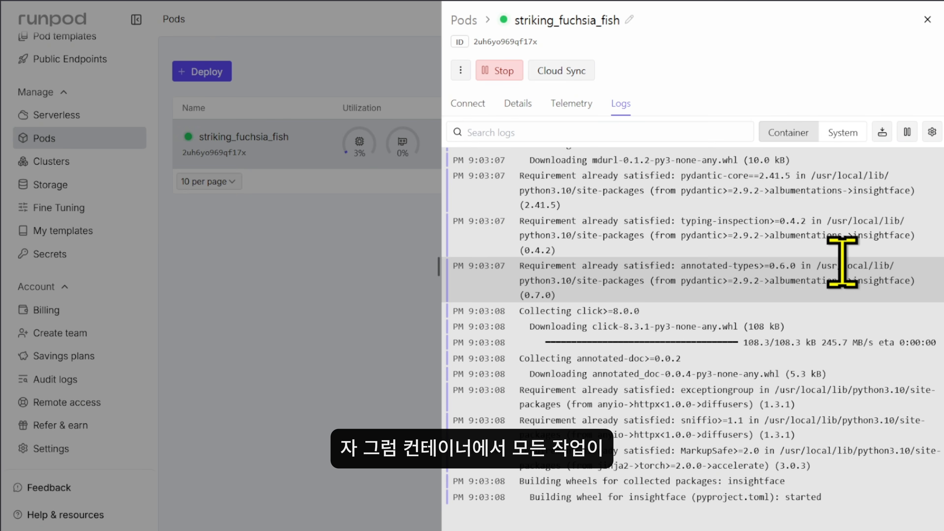
{"action": "scroll", "coordinate": [827, 423], "scroll_direction": "down", "scroll_amount": 1}
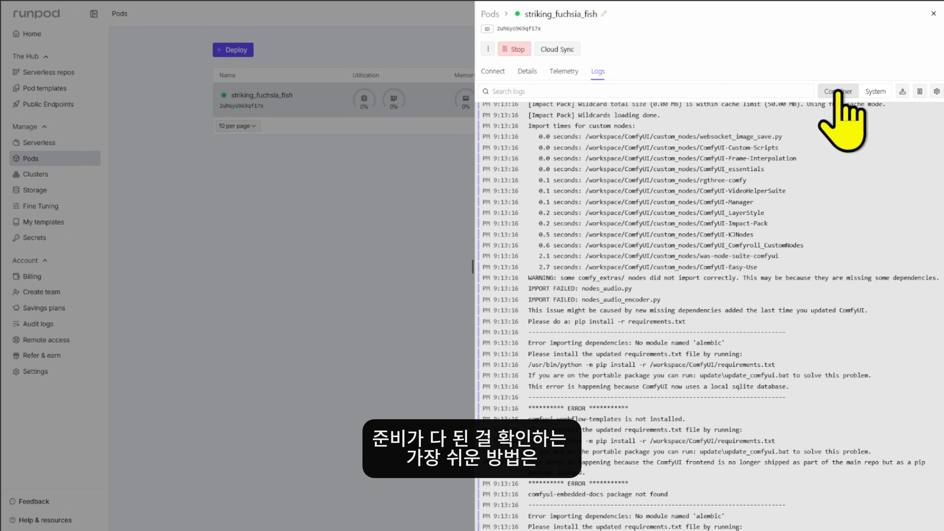
{"action": "scroll", "coordinate": [698, 325], "scroll_direction": "down", "scroll_amount": 6}
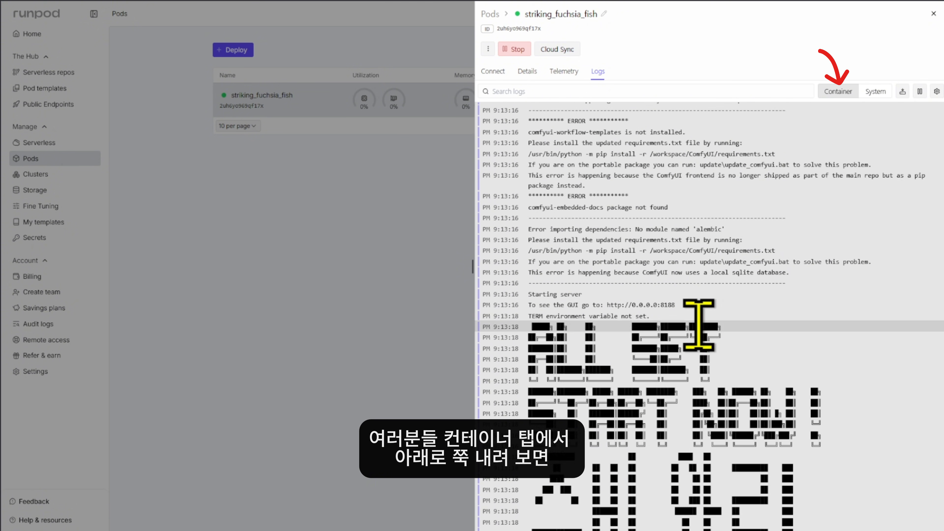
{"action": "scroll", "coordinate": [699, 325], "scroll_direction": "down", "scroll_amount": 8}
{"action": "scroll", "coordinate": [754, 394], "scroll_direction": "up", "scroll_amount": 5}
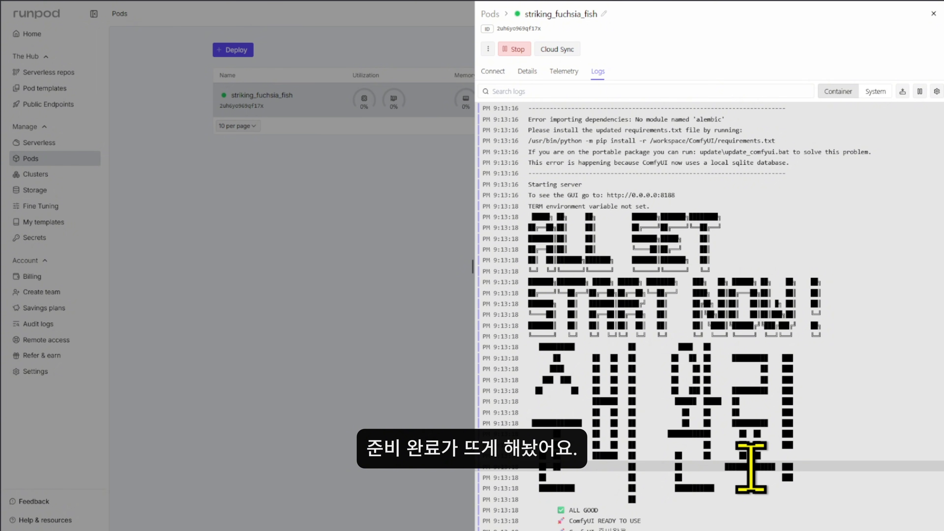
{"action": "scroll", "coordinate": [760, 487], "scroll_direction": "down", "scroll_amount": 5}
{"action": "scroll", "coordinate": [721, 483], "scroll_direction": "up", "scroll_amount": 5}
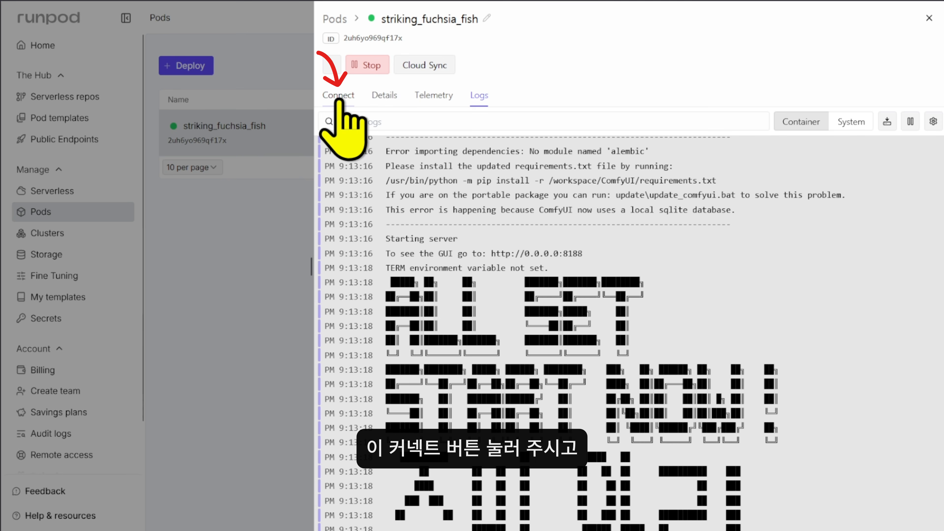
{"action": "left_click", "coordinate": [338, 100]}
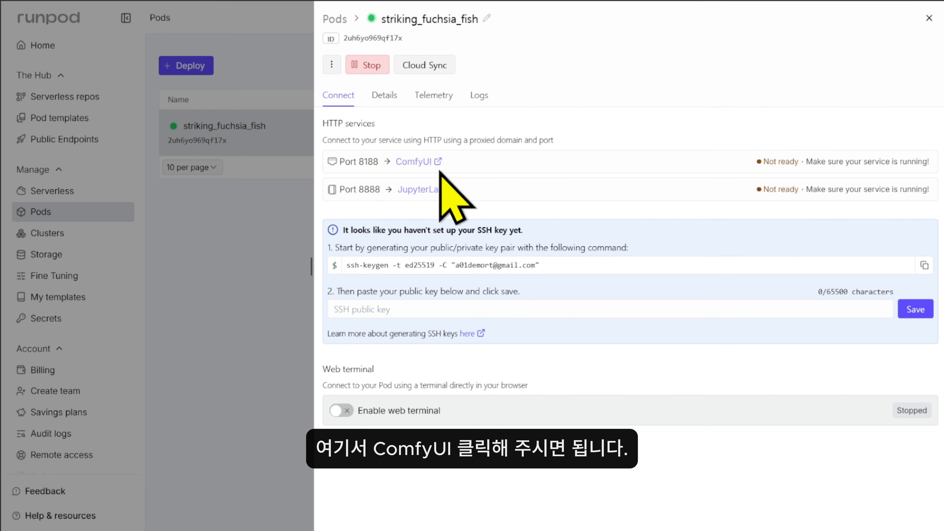
Launch ComfyUI on port 8188 from the pod's Connect tab
{"action": "left_click", "coordinate": [411, 169]}
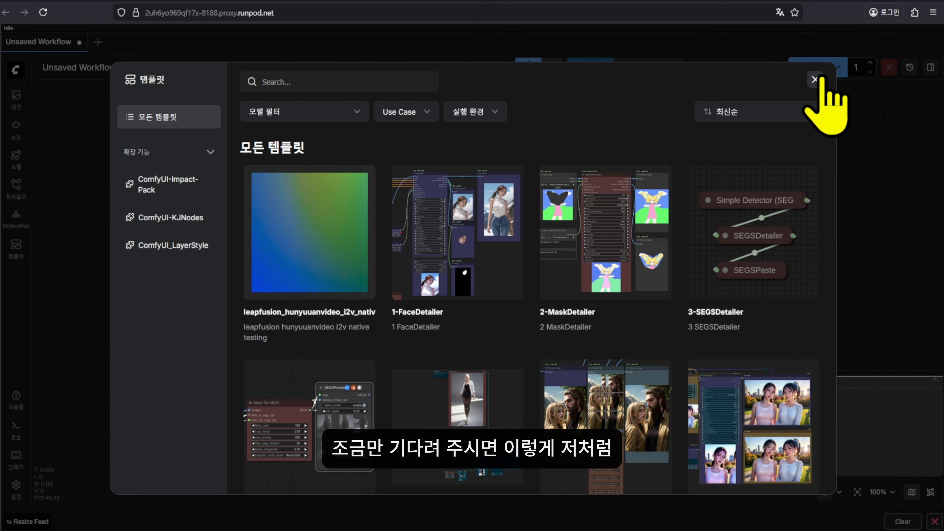
Close the templates gallery and drop the 8k upscale workflow JSON into a new tab
{"action": "left_click", "coordinate": [814, 79]}
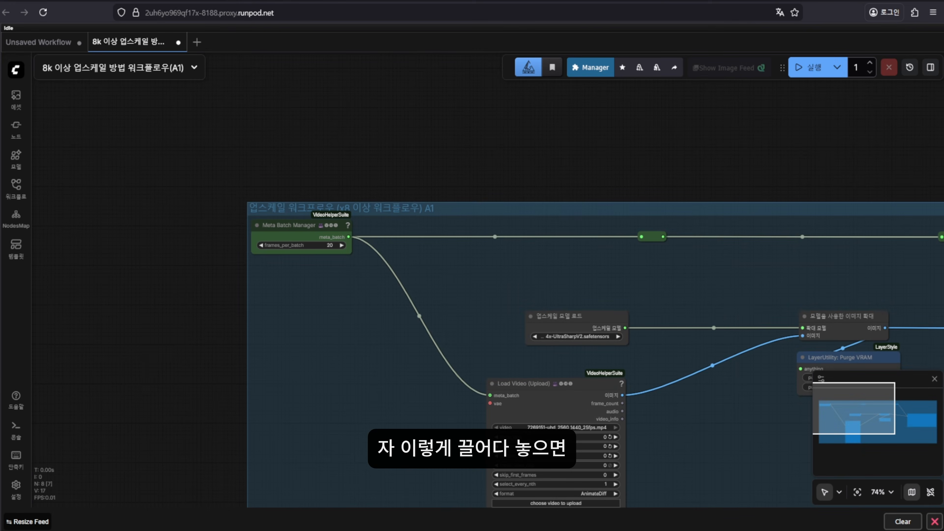
{"action": "left_click_drag", "start_coordinate": [174, 335], "coordinate": [47, 274]}
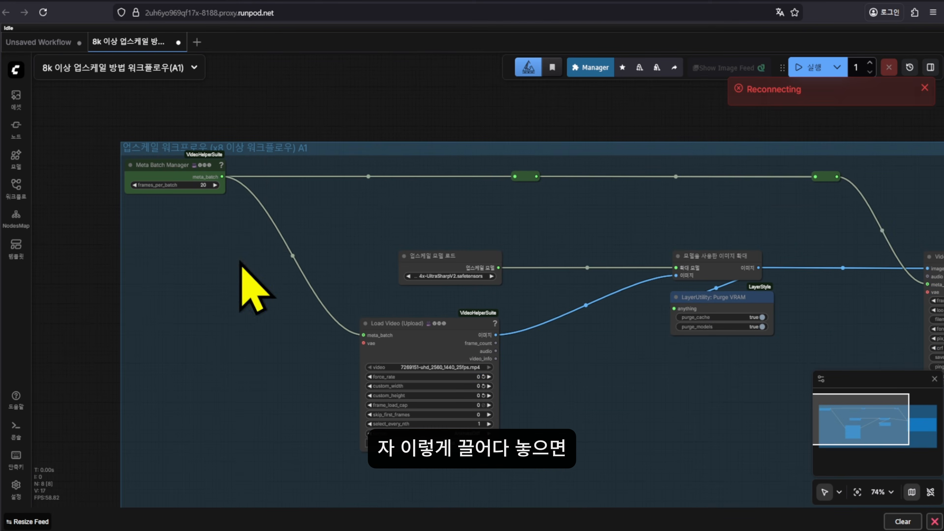
{"action": "scroll", "coordinate": [272, 264], "scroll_direction": "down", "scroll_amount": 3}
{"action": "scroll", "coordinate": [273, 264], "scroll_direction": "down", "scroll_amount": 5}
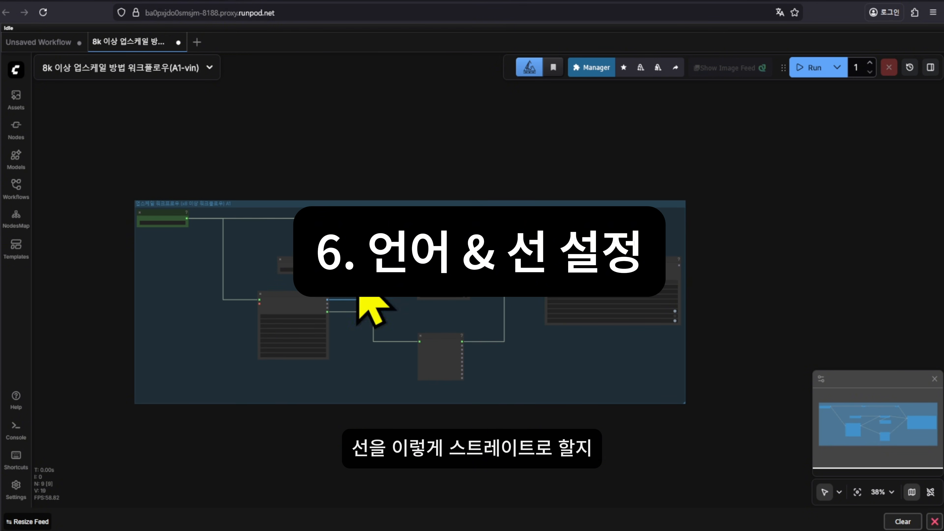
Check the ComfyUI main menu, then zoom in and recentre the upscale workflow graph
{"action": "scroll", "coordinate": [249, 269], "scroll_direction": "up", "scroll_amount": 3}
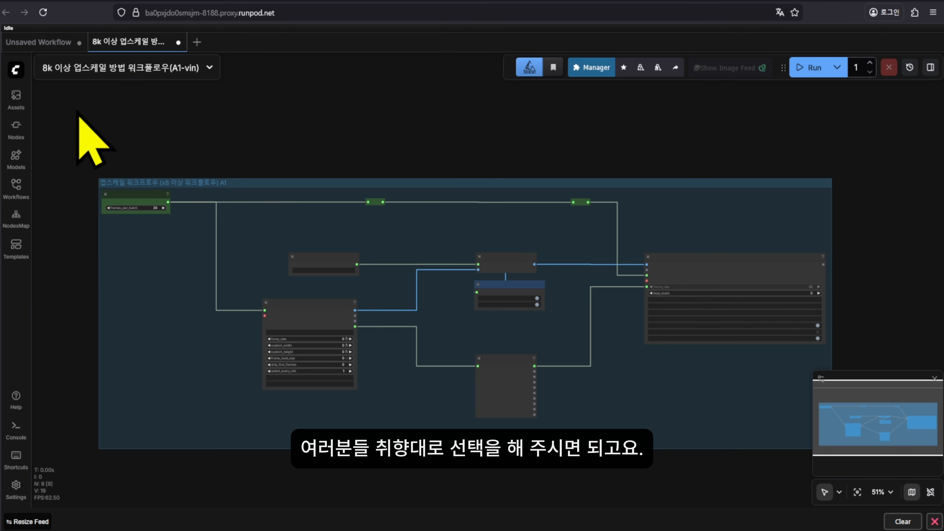
{"action": "left_click", "coordinate": [15, 70]}
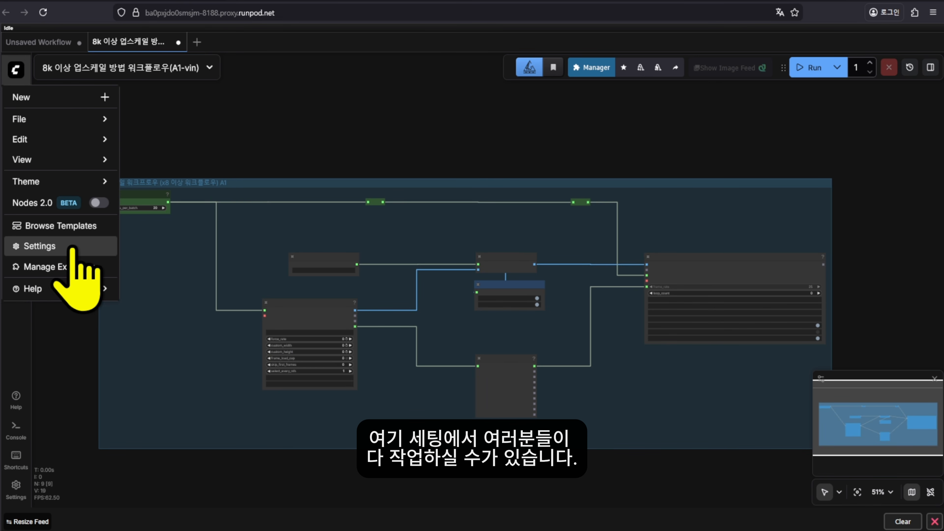
{"action": "left_click", "coordinate": [366, 144]}
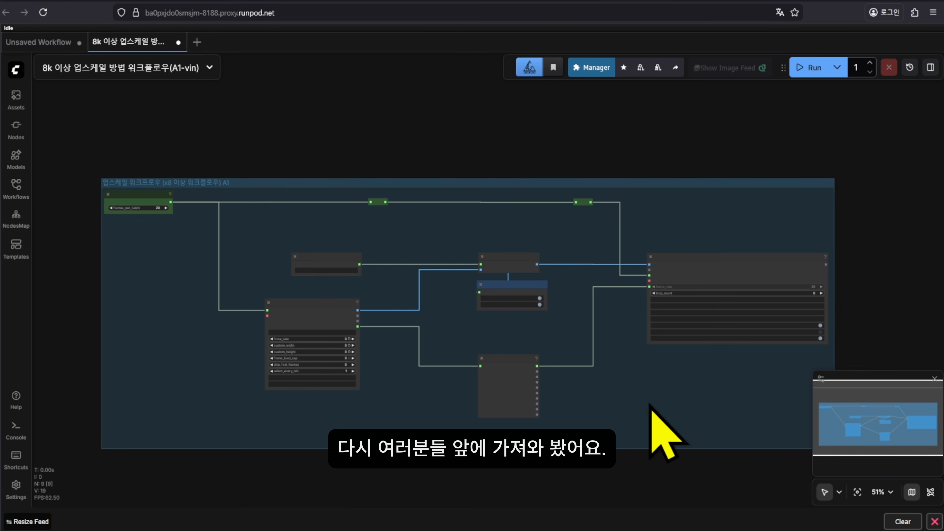
{"action": "left_click_drag", "start_coordinate": [653, 411], "coordinate": [629, 405]}
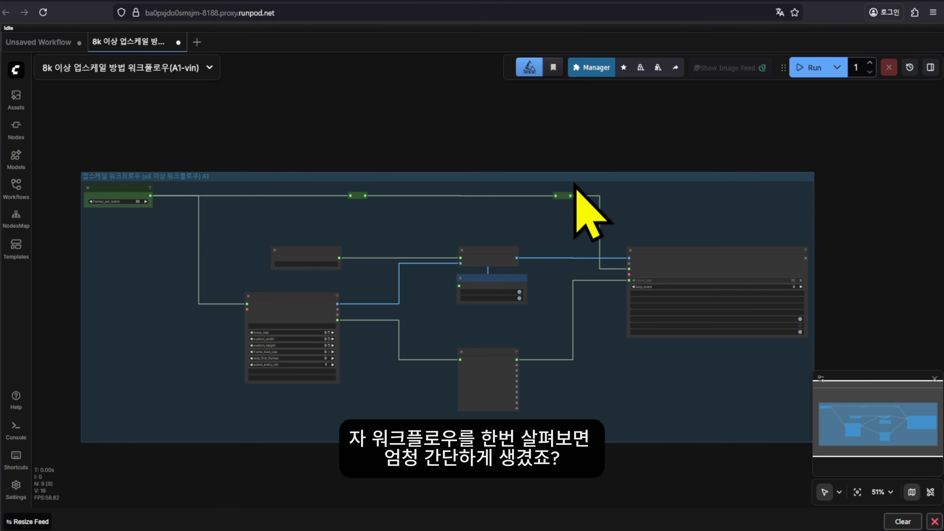
{"action": "scroll", "coordinate": [390, 401], "scroll_direction": "up", "scroll_amount": 2}
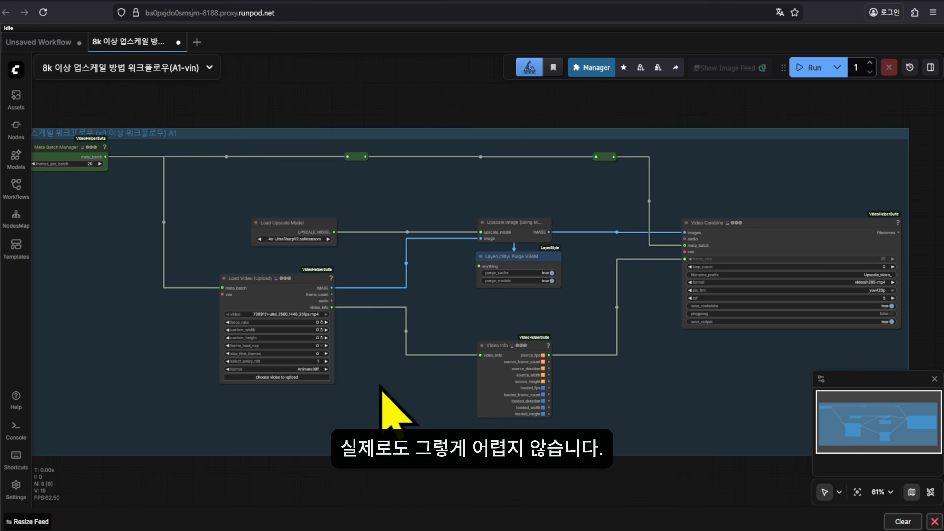
{"action": "left_click_drag", "start_coordinate": [389, 400], "coordinate": [421, 387]}
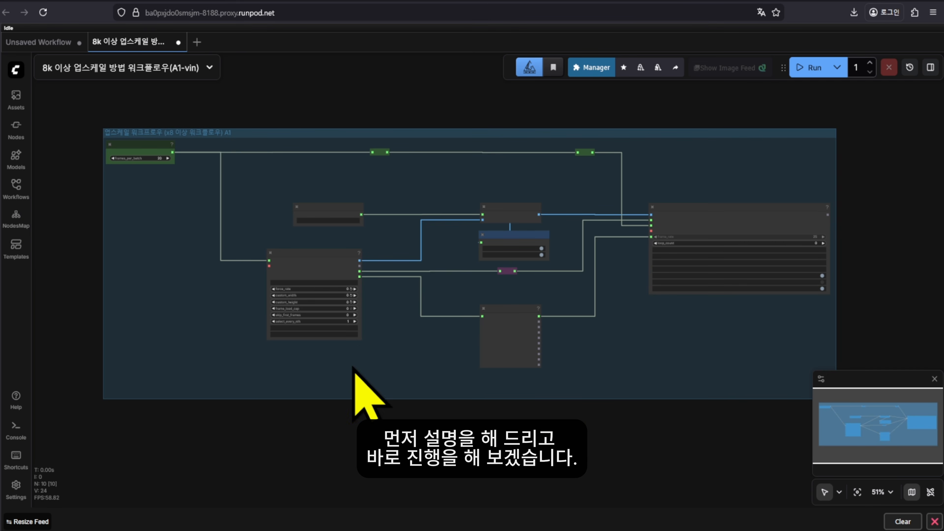
{"action": "scroll", "coordinate": [135, 147], "scroll_direction": "up", "scroll_amount": 2}
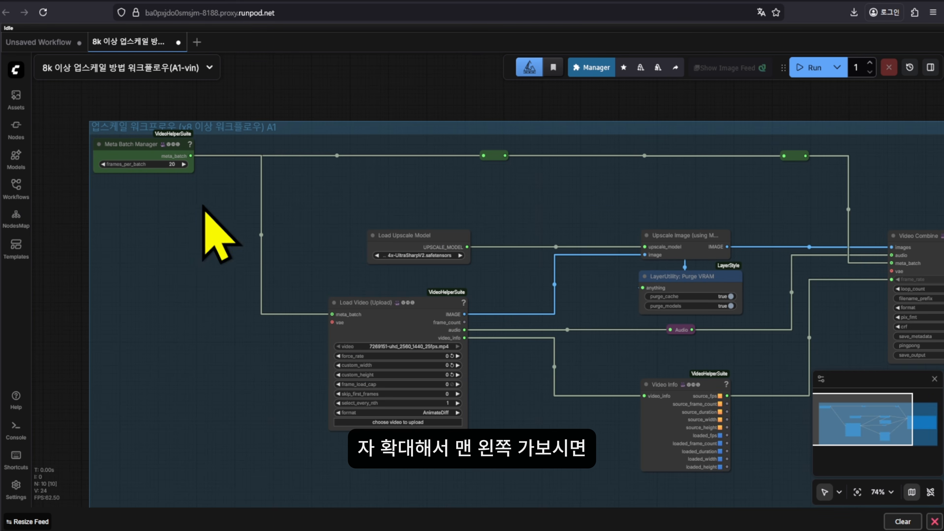
{"action": "scroll", "coordinate": [149, 149], "scroll_direction": "up", "scroll_amount": 9}
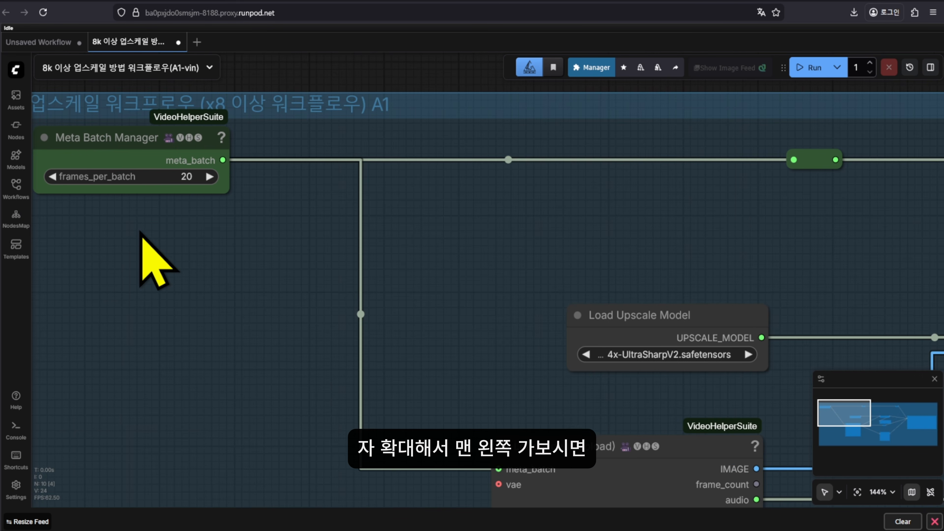
{"action": "left_click_drag", "start_coordinate": [152, 257], "coordinate": [188, 268]}
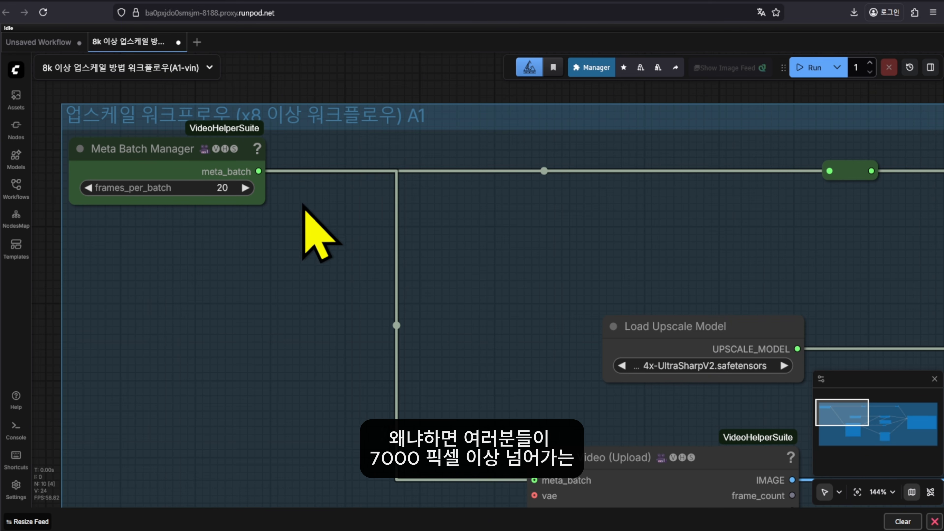
{"action": "left_click_drag", "start_coordinate": [360, 232], "coordinate": [347, 234]}
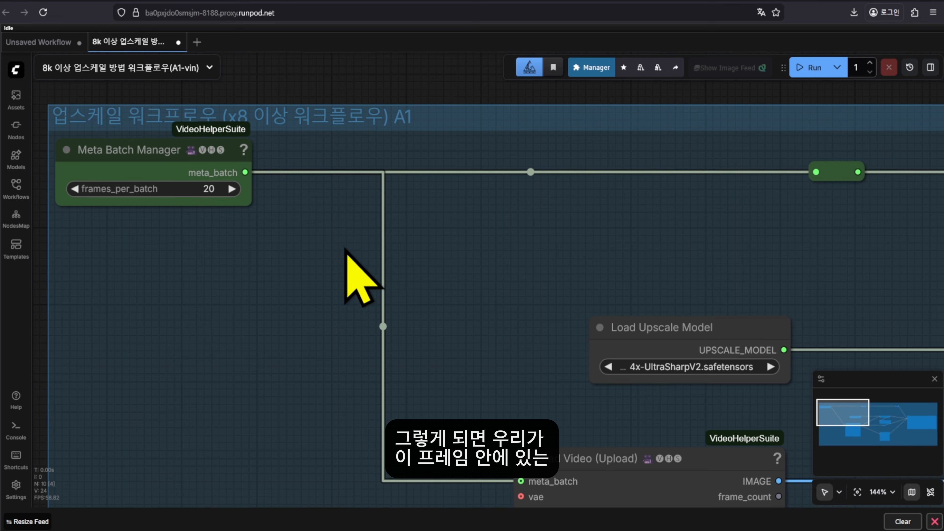
{"action": "scroll", "coordinate": [346, 251], "scroll_direction": "down", "scroll_amount": 6}
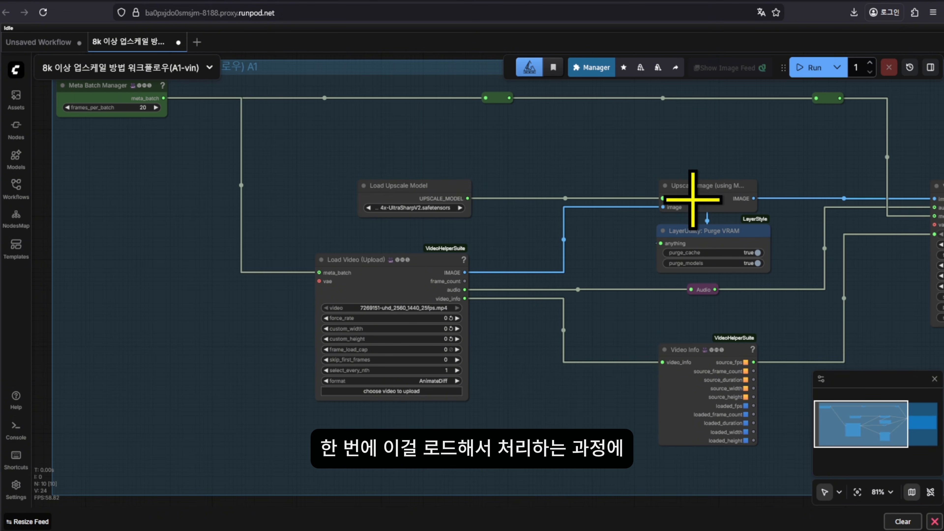
{"action": "left_click_drag", "start_coordinate": [828, 289], "coordinate": [666, 291]}
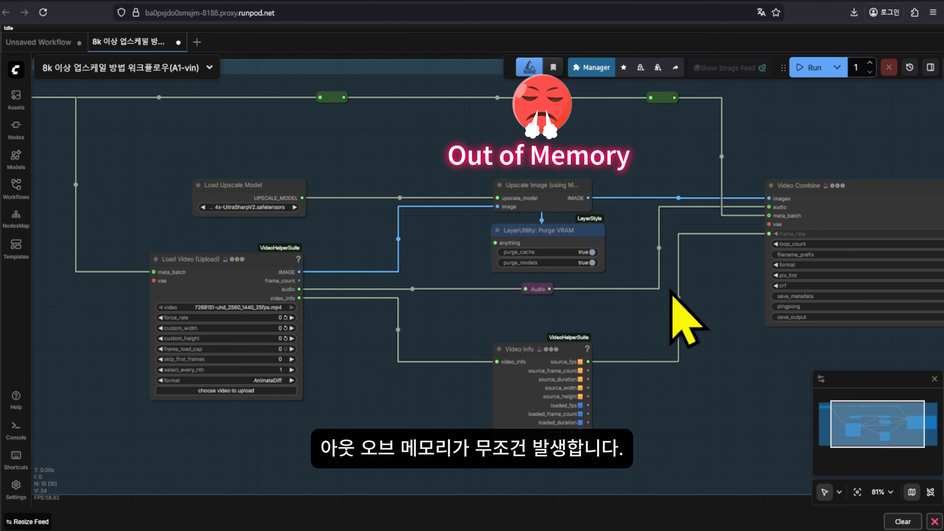
{"action": "left_click_drag", "start_coordinate": [429, 305], "coordinate": [546, 324]}
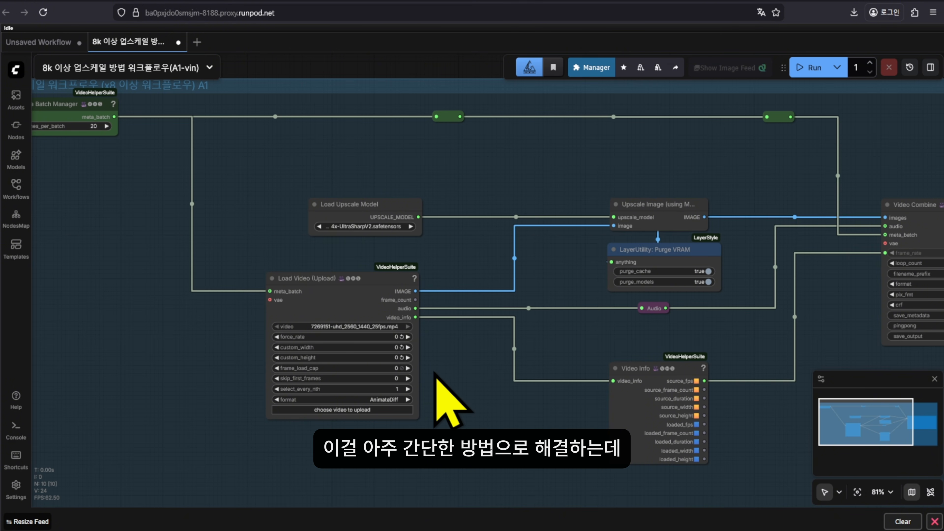
{"action": "left_click_drag", "start_coordinate": [202, 217], "coordinate": [398, 279]}
{"action": "scroll", "coordinate": [274, 162], "scroll_direction": "up", "scroll_amount": 6}
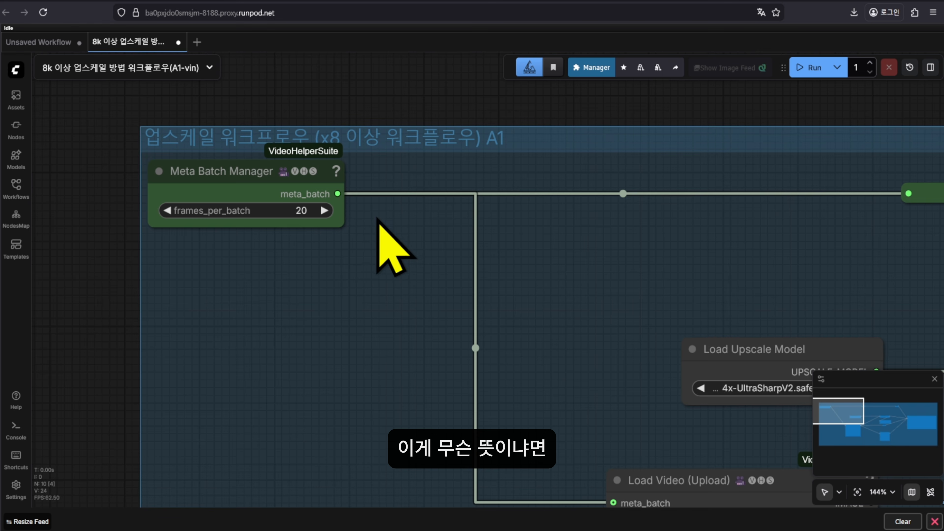
{"action": "left_click_drag", "start_coordinate": [423, 259], "coordinate": [409, 257]}
{"action": "left_click_drag", "start_coordinate": [468, 284], "coordinate": [419, 280]}
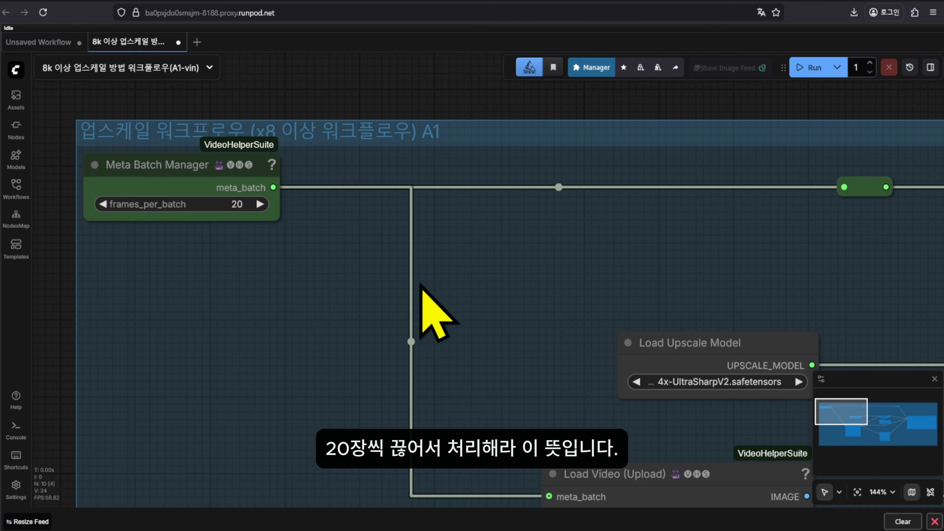
{"action": "scroll", "coordinate": [420, 284], "scroll_direction": "down", "scroll_amount": 4}
{"action": "left_click", "coordinate": [217, 209]}
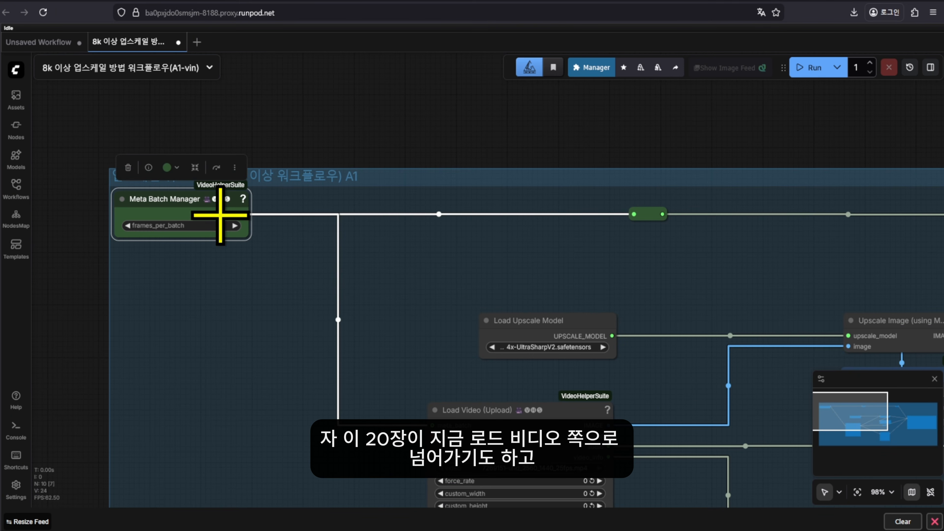
{"action": "left_click_drag", "start_coordinate": [375, 314], "coordinate": [296, 240]}
{"action": "left_click", "coordinate": [451, 367]}
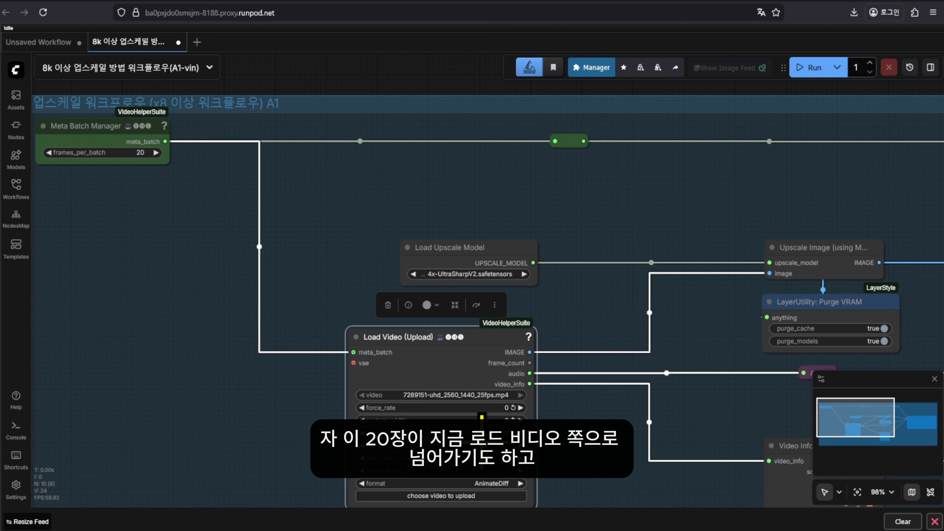
{"action": "left_click_drag", "start_coordinate": [363, 209], "coordinate": [277, 220]}
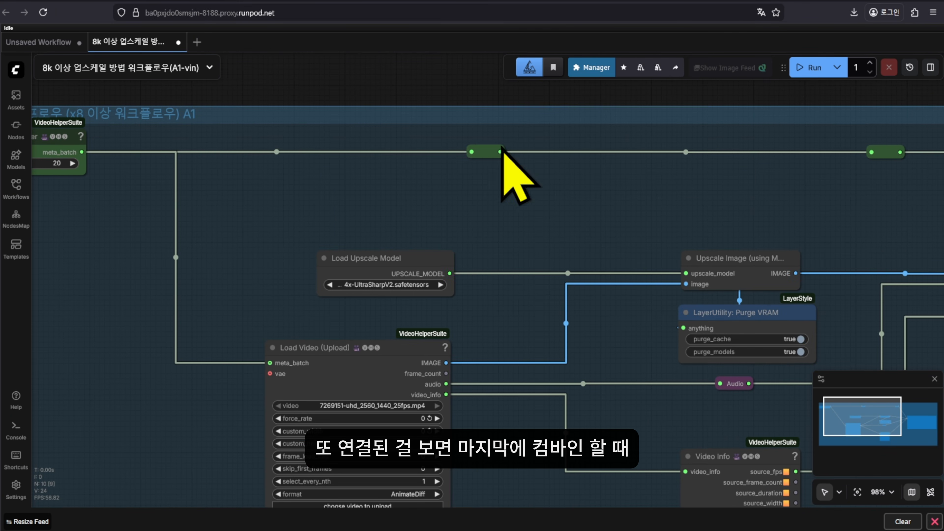
{"action": "left_click", "coordinate": [485, 152]}
{"action": "left_click_drag", "start_coordinate": [680, 227], "coordinate": [307, 232]}
{"action": "left_click", "coordinate": [518, 157]}
{"action": "left_click_drag", "start_coordinate": [540, 214], "coordinate": [352, 206]}
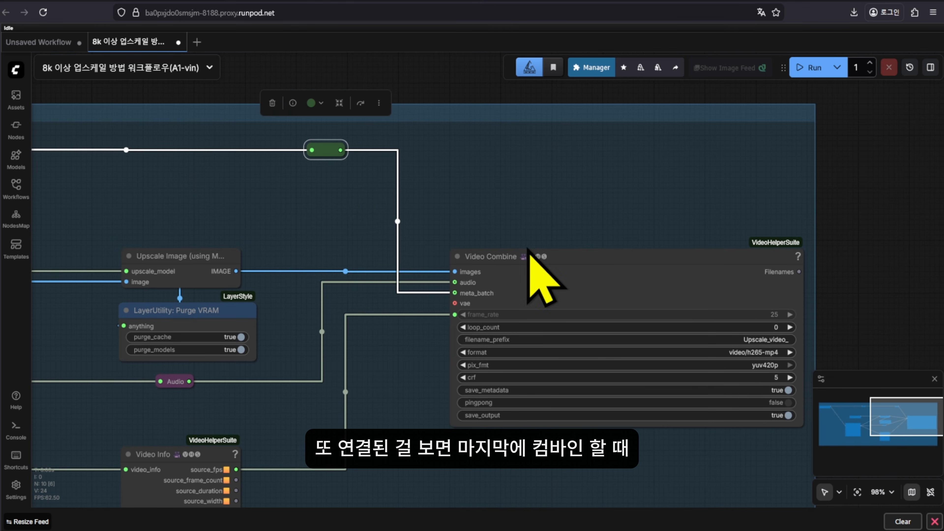
{"action": "left_click", "coordinate": [553, 250]}
{"action": "scroll", "coordinate": [560, 301], "scroll_direction": "up", "scroll_amount": 3}
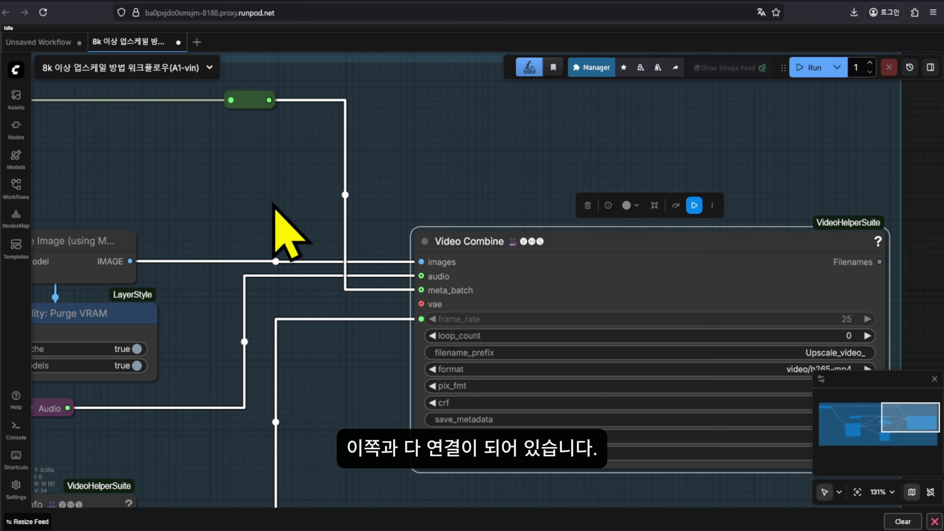
{"action": "left_click_drag", "start_coordinate": [273, 202], "coordinate": [667, 177]}
{"action": "scroll", "coordinate": [319, 197], "scroll_direction": "down", "scroll_amount": 5}
{"action": "scroll", "coordinate": [318, 197], "scroll_direction": "down", "scroll_amount": 1}
{"action": "scroll", "coordinate": [308, 246], "scroll_direction": "up", "scroll_amount": 4}
{"action": "left_click_drag", "start_coordinate": [308, 245], "coordinate": [371, 246]}
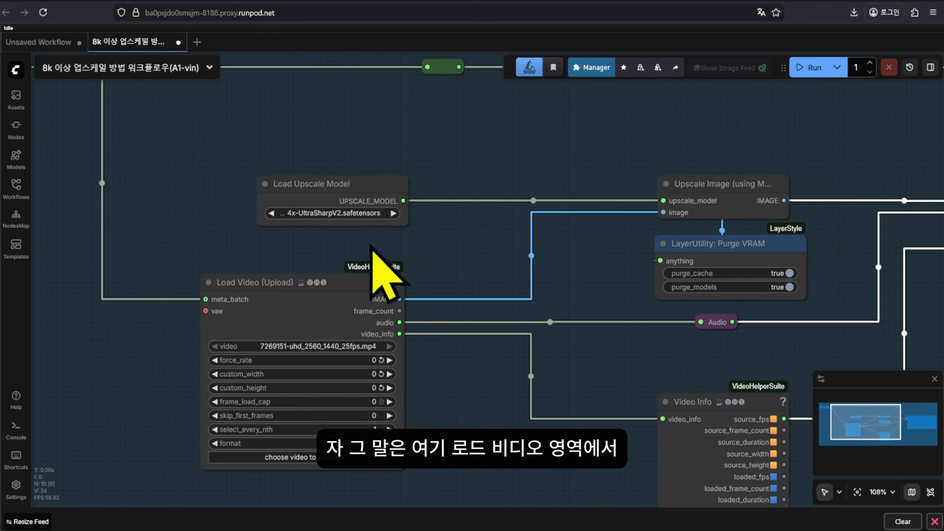
{"action": "left_click_drag", "start_coordinate": [186, 264], "coordinate": [236, 255]}
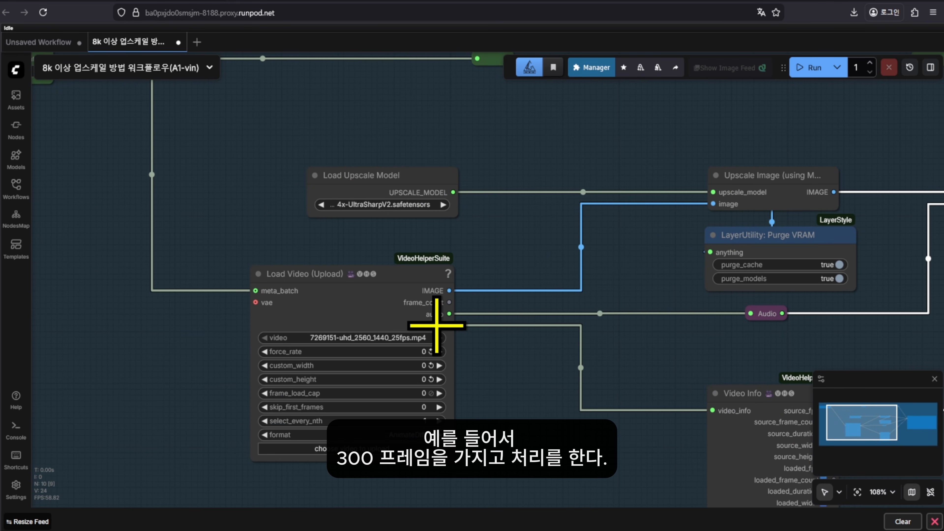
{"action": "left_click_drag", "start_coordinate": [554, 343], "coordinate": [520, 346]}
{"action": "scroll", "coordinate": [519, 346], "scroll_direction": "down", "scroll_amount": 4}
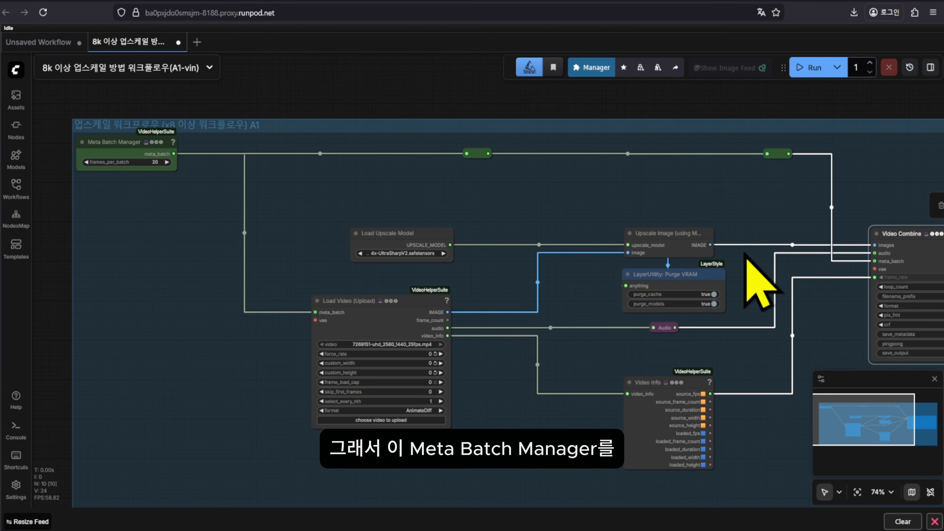
Upload the reference clip 1920사이즈 ref.mp4 into the Load Video (Upload) node
{"action": "left_click", "coordinate": [141, 151]}
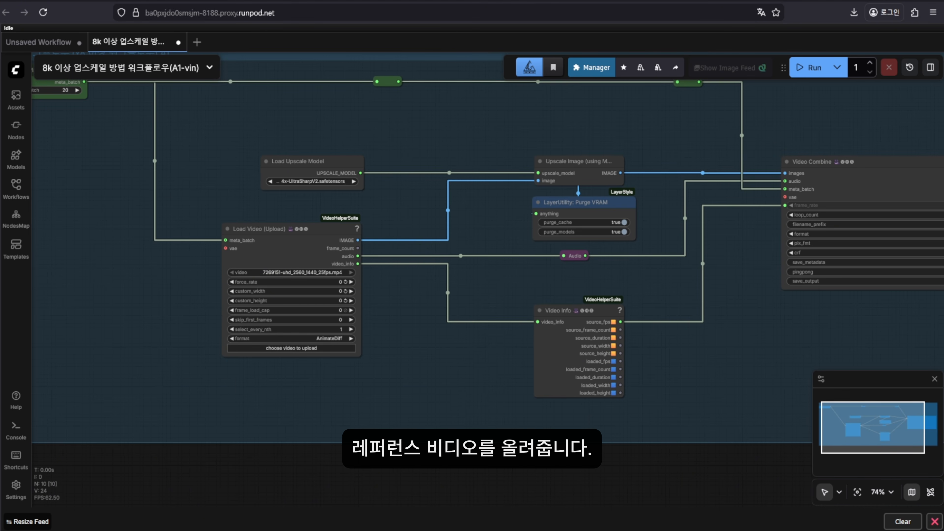
{"action": "scroll", "coordinate": [264, 351], "scroll_direction": "up", "scroll_amount": 8}
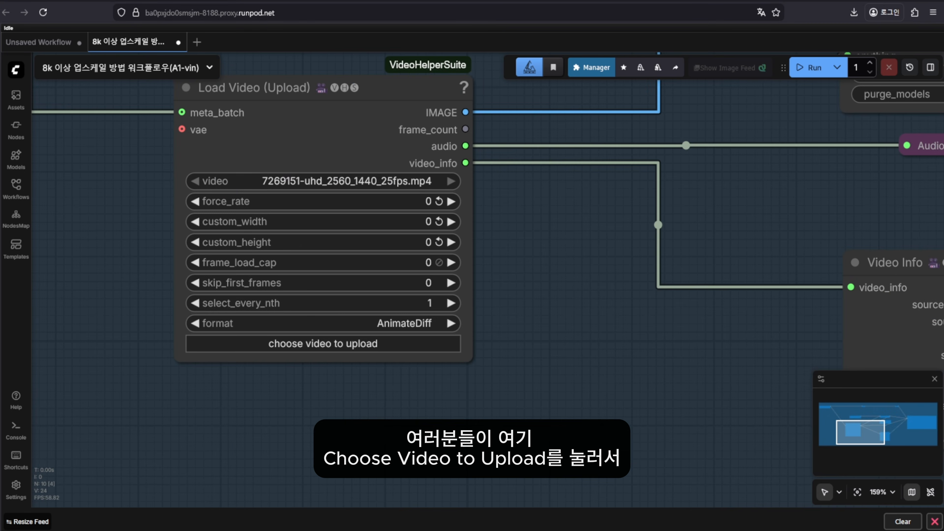
{"action": "left_click_drag", "start_coordinate": [330, 399], "coordinate": [345, 376]}
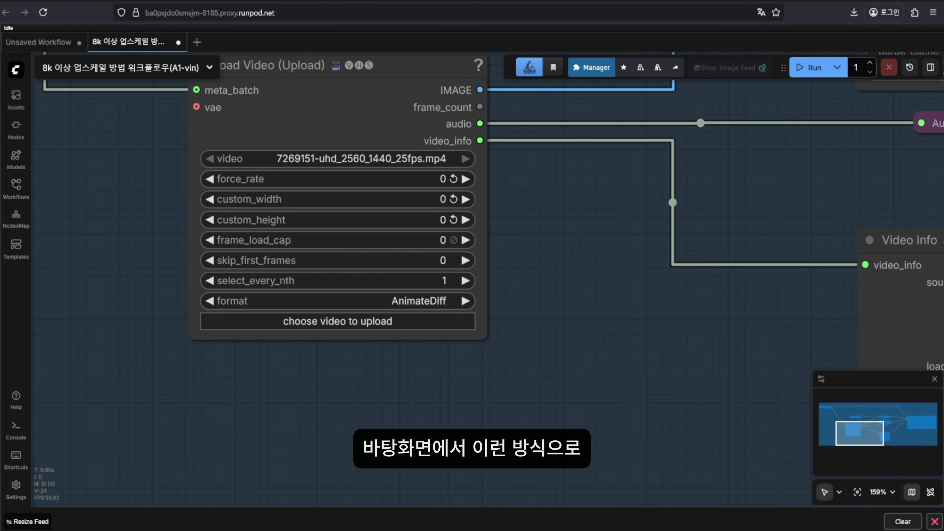
{"action": "left_click_drag", "start_coordinate": [103, 388], "coordinate": [366, 234]}
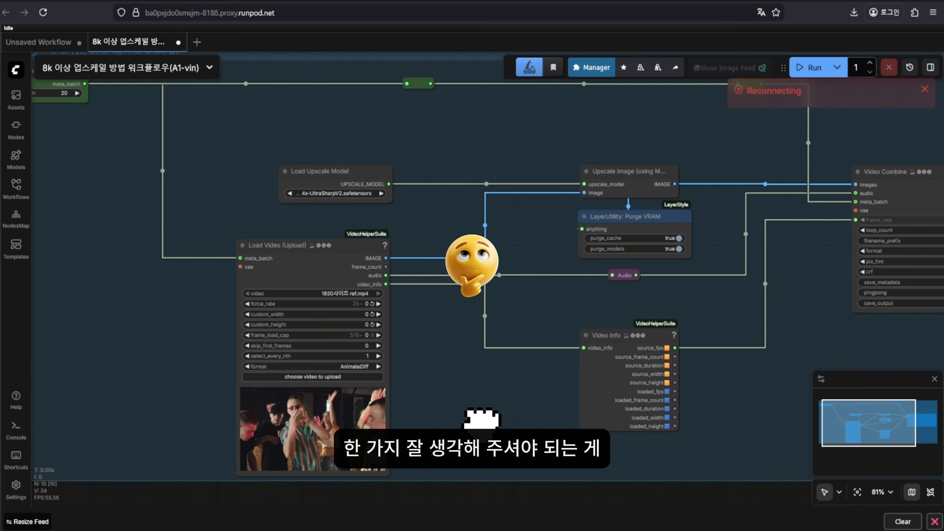
{"action": "left_click_drag", "start_coordinate": [472, 417], "coordinate": [478, 413]}
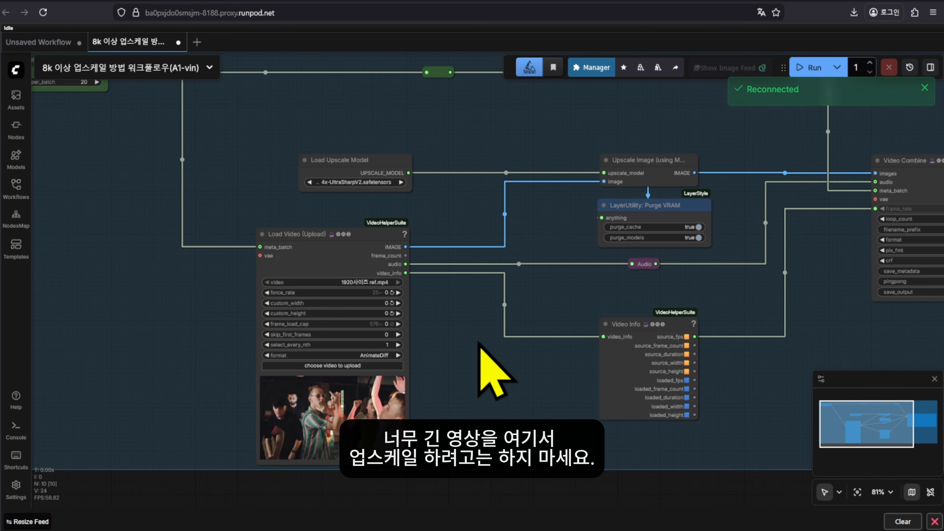
{"action": "scroll", "coordinate": [469, 419], "scroll_direction": "down", "scroll_amount": 5}
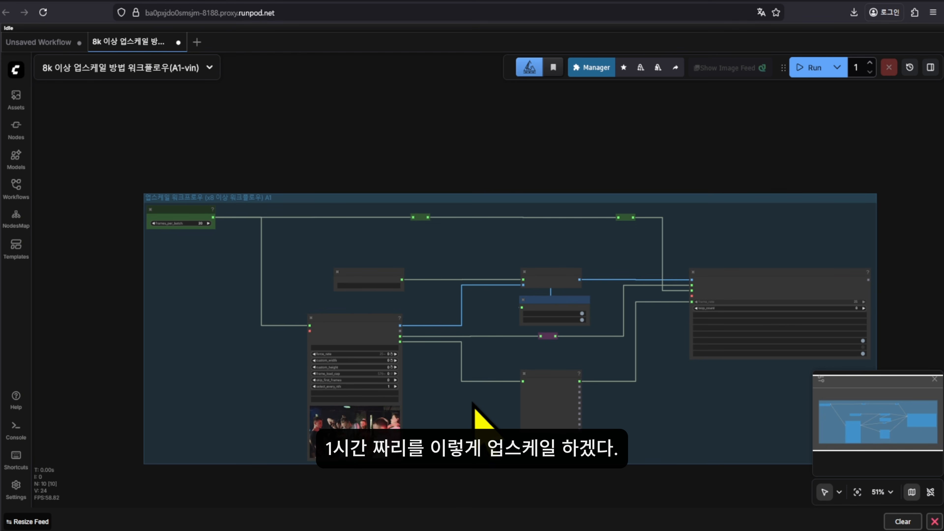
{"action": "left_click_drag", "start_coordinate": [455, 423], "coordinate": [473, 381]}
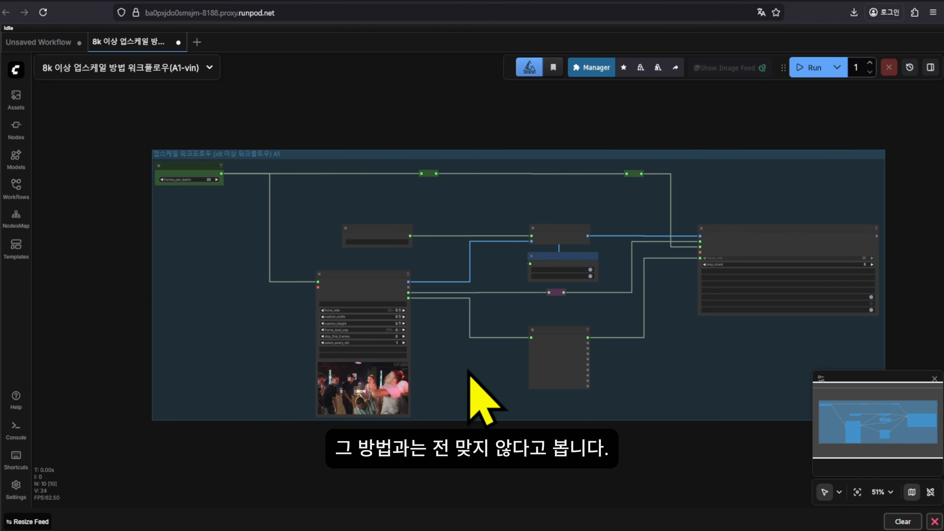
{"action": "scroll", "coordinate": [469, 372], "scroll_direction": "up", "scroll_amount": 4}
{"action": "left_click_drag", "start_coordinate": [485, 379], "coordinate": [495, 376]}
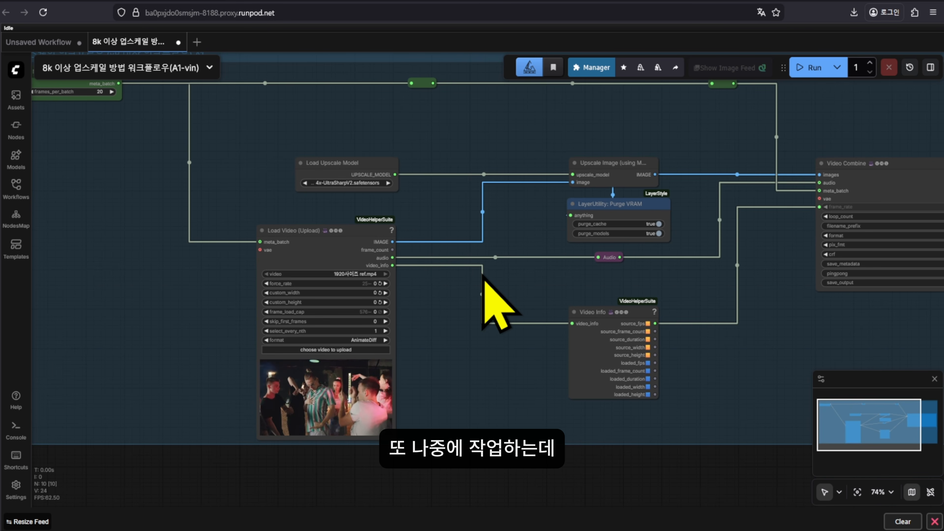
{"action": "left_click_drag", "start_coordinate": [482, 275], "coordinate": [463, 238]}
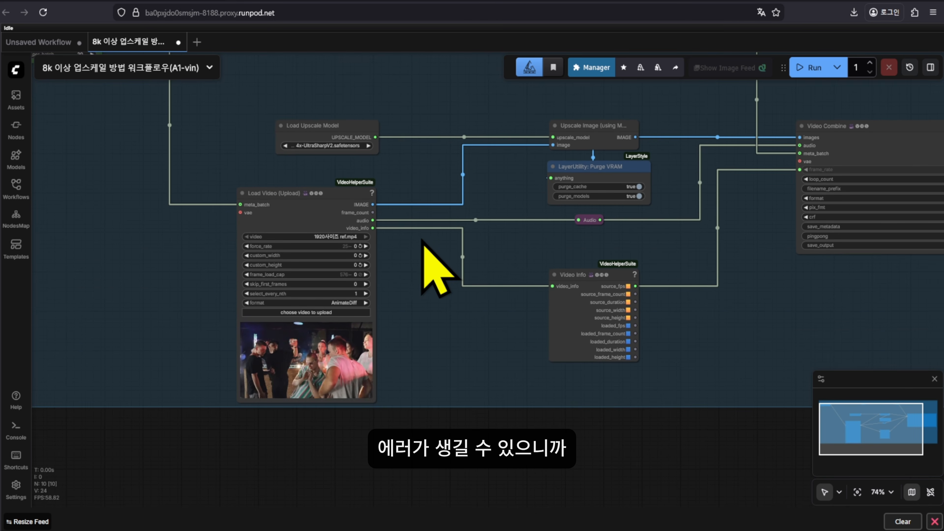
{"action": "scroll", "coordinate": [170, 211], "scroll_direction": "up", "scroll_amount": 1}
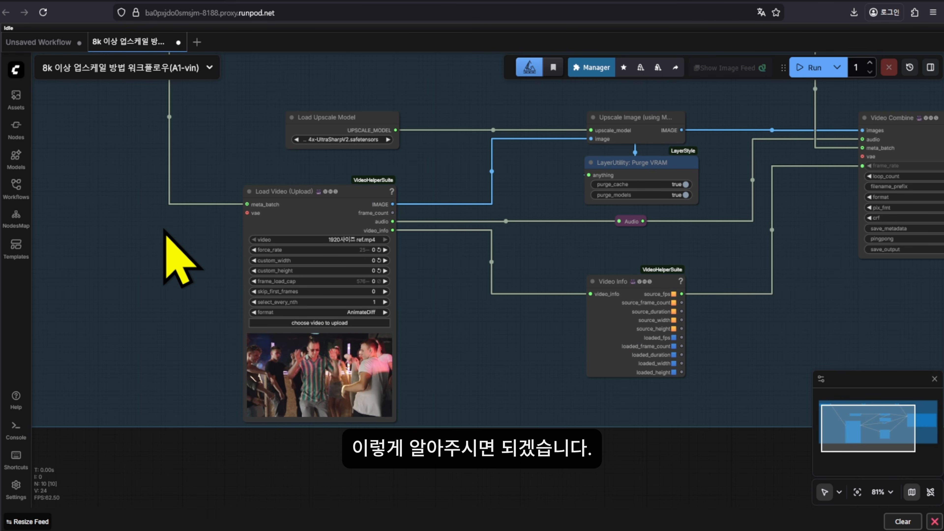
{"action": "scroll", "coordinate": [443, 274], "scroll_direction": "up", "scroll_amount": 3}
{"action": "left_click", "coordinate": [294, 207]}
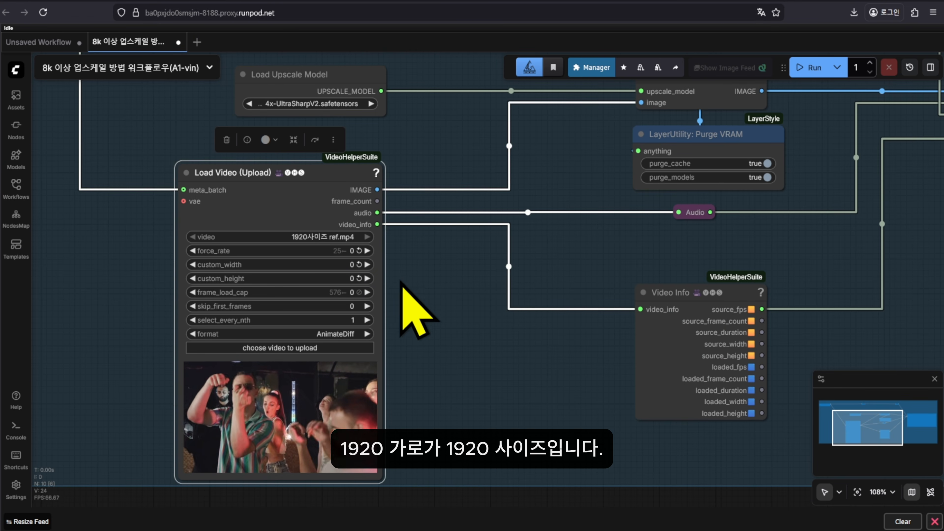
{"action": "scroll", "coordinate": [401, 283], "scroll_direction": "up", "scroll_amount": 2}
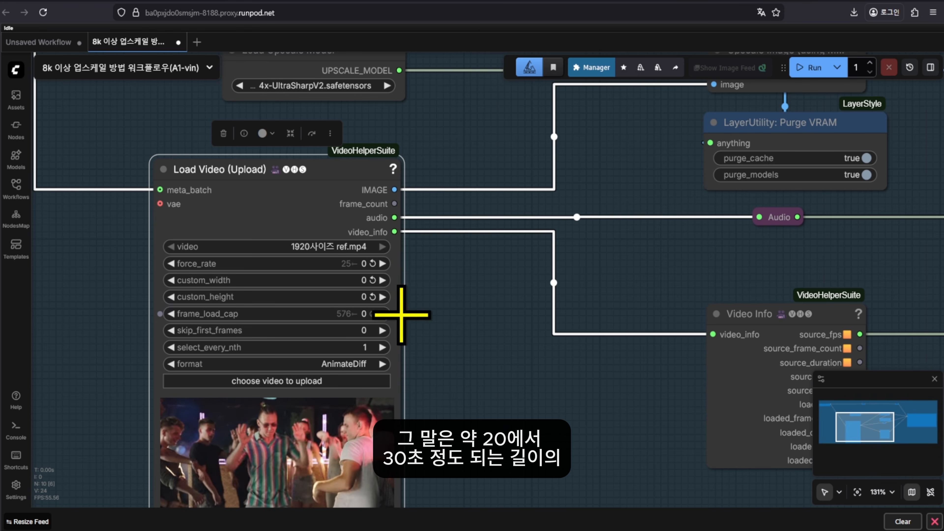
{"action": "scroll", "coordinate": [448, 330], "scroll_direction": "down", "scroll_amount": 2}
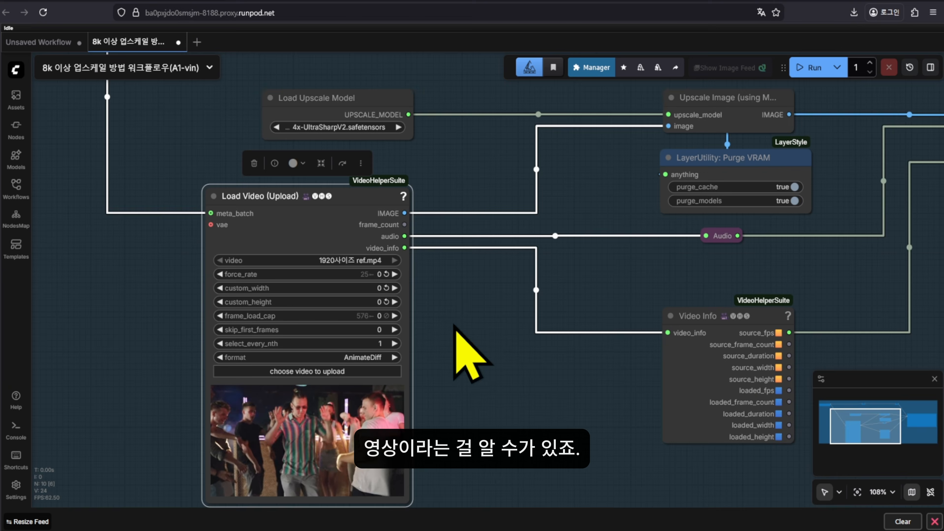
{"action": "scroll", "coordinate": [590, 318], "scroll_direction": "up", "scroll_amount": 4}
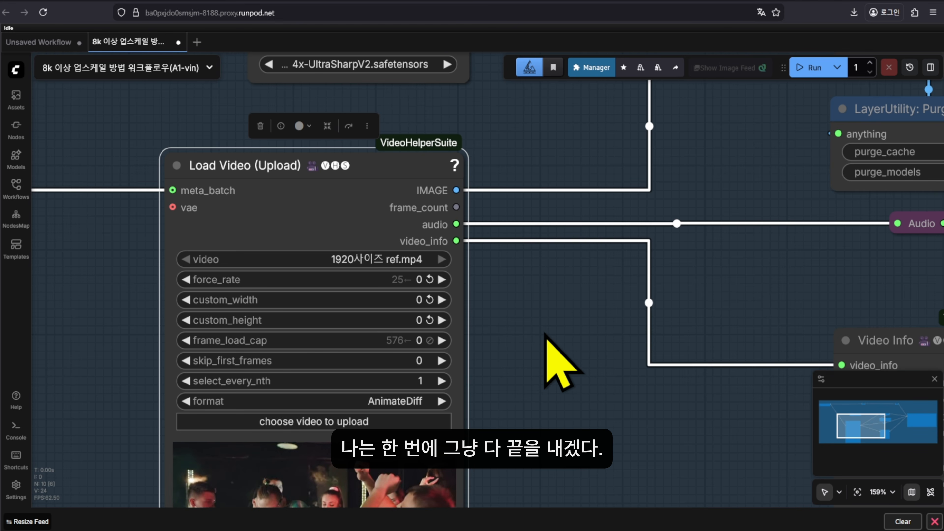
{"action": "left_click_drag", "start_coordinate": [559, 337], "coordinate": [539, 327]}
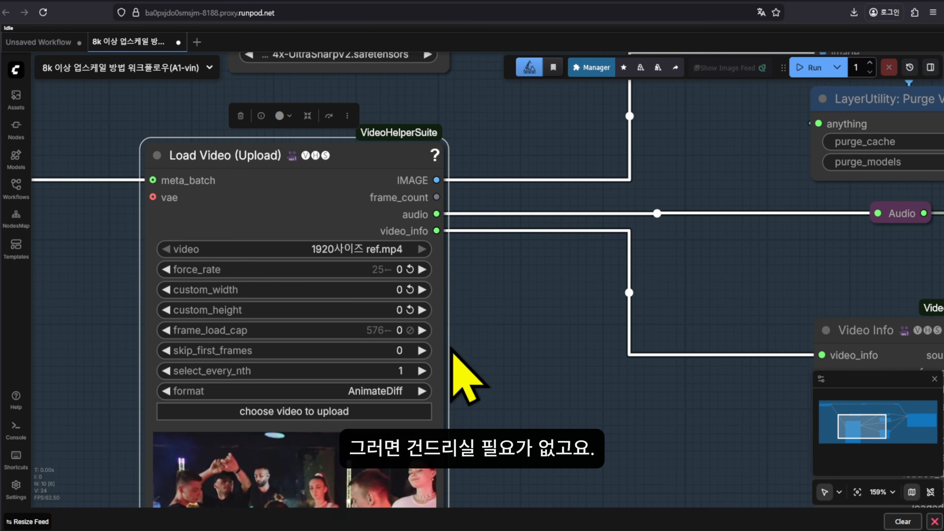
Set frame_load_cap on Load Video (Upload) to 100
{"action": "scroll", "coordinate": [461, 286], "scroll_direction": "down", "scroll_amount": 3}
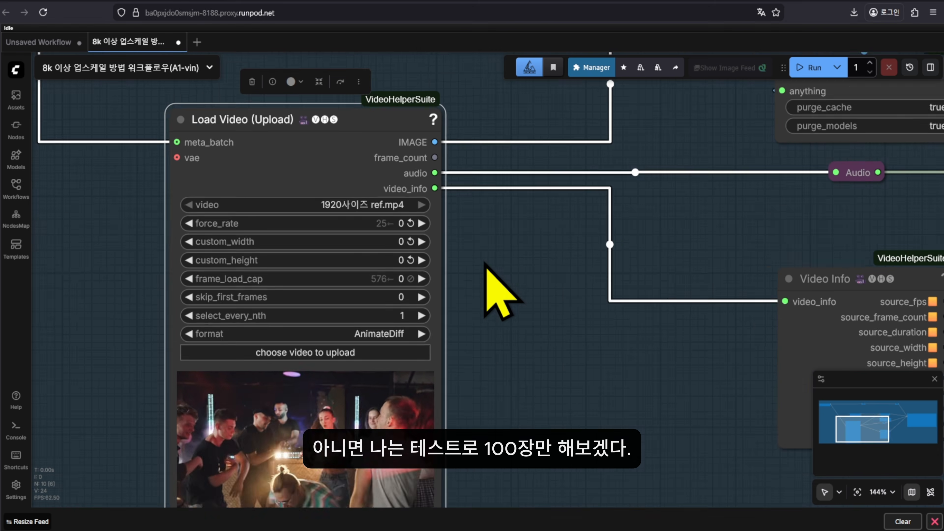
{"action": "left_click", "coordinate": [391, 280]}
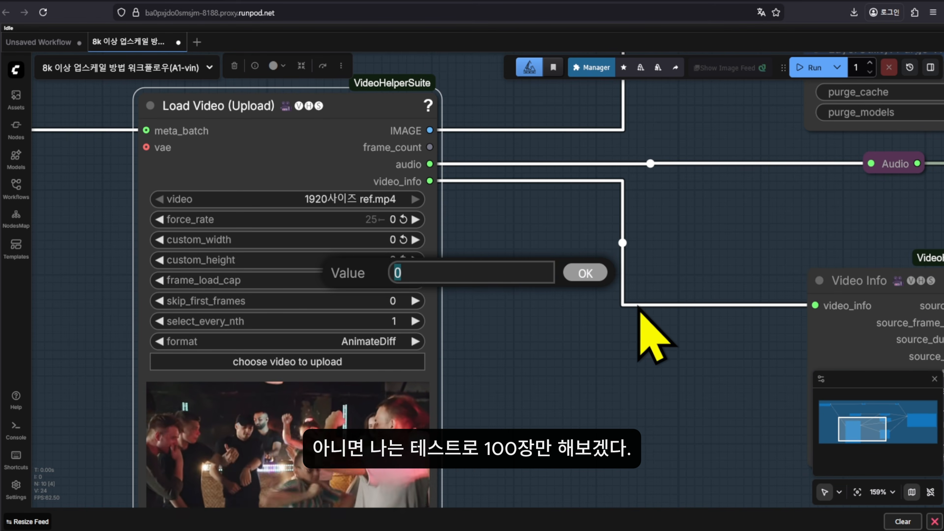
{"action": "left_click", "coordinate": [595, 272]}
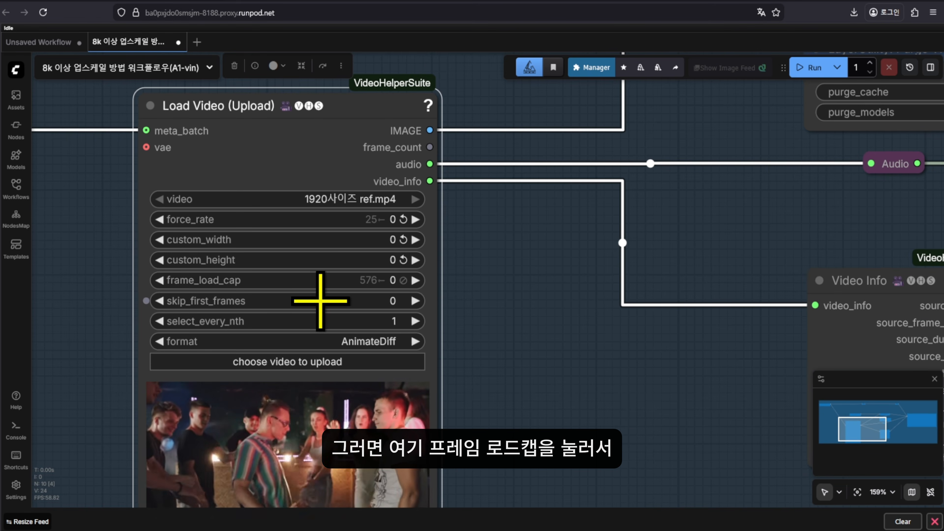
{"action": "left_click", "coordinate": [386, 281]}
{"action": "type", "text": "100"}
{"action": "key", "text": "Return"}
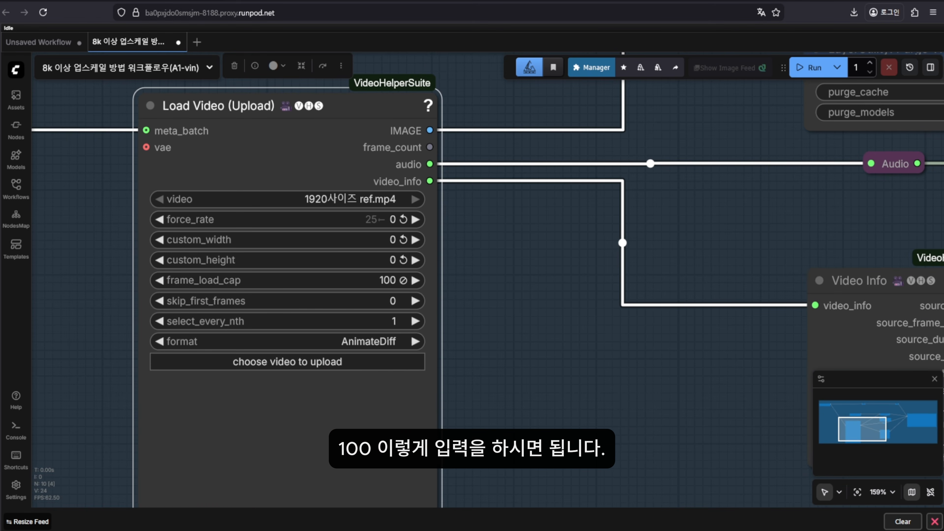
Fit the whole upscale group into view and pan toward the Video Combine side
{"action": "scroll", "coordinate": [345, 327], "scroll_direction": "down", "scroll_amount": 4}
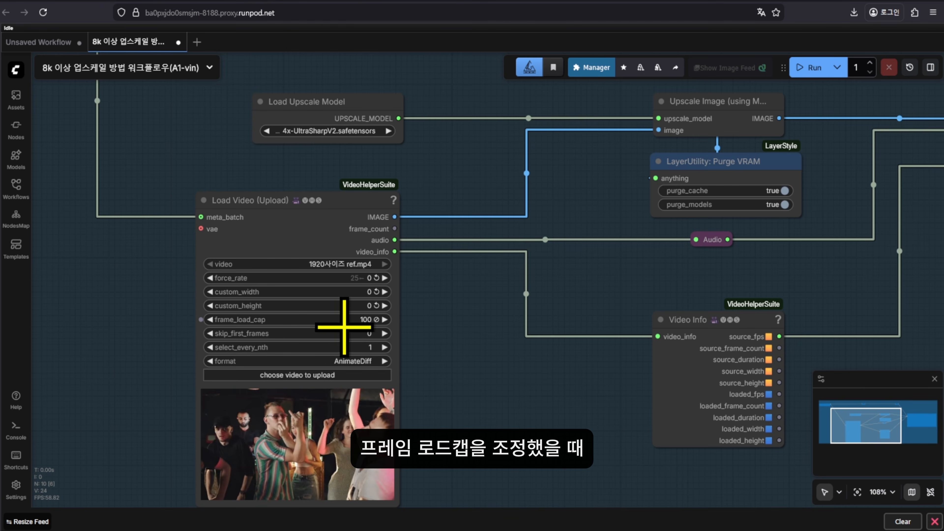
{"action": "scroll", "coordinate": [523, 401], "scroll_direction": "down", "scroll_amount": 2}
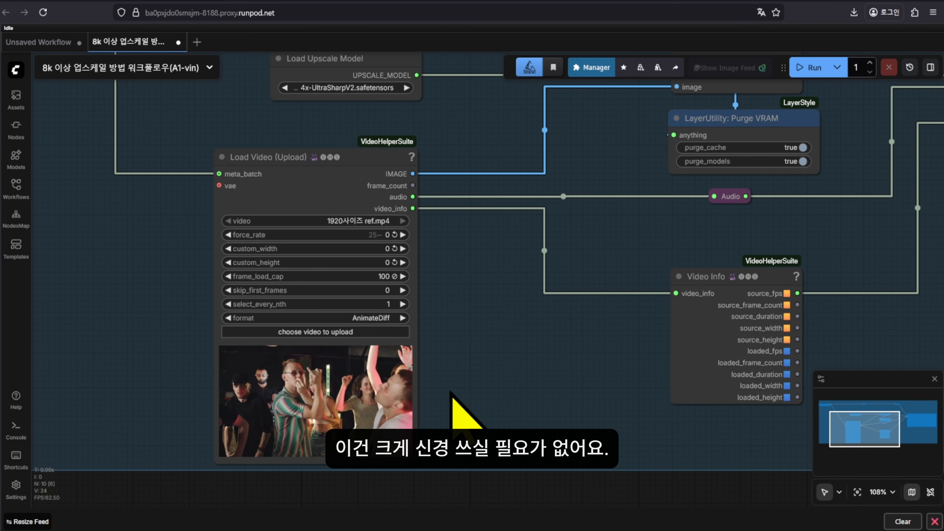
{"action": "key", "text": "."}
{"action": "left_click_drag", "start_coordinate": [658, 362], "coordinate": [559, 380]}
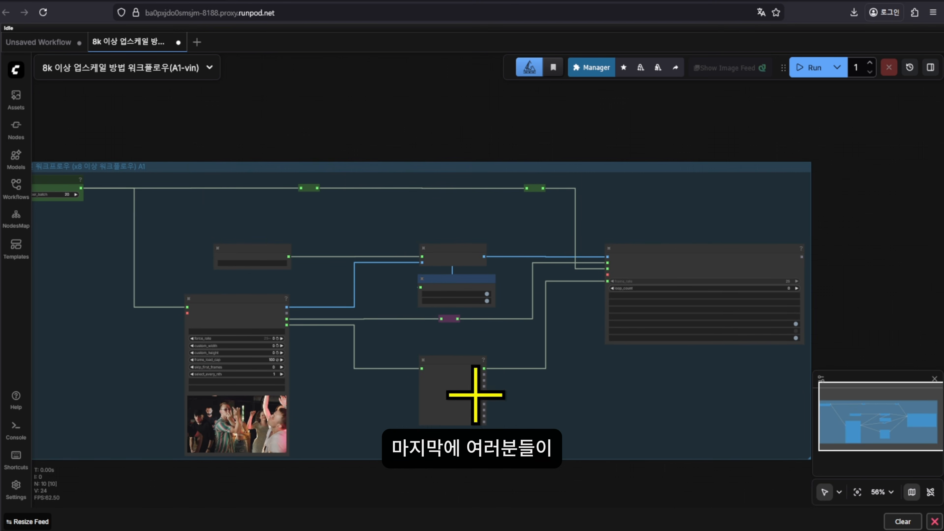
Bring the Load Video settings into view and change frame_load_cap from 100 to 0
{"action": "scroll", "coordinate": [687, 314], "scroll_direction": "up", "scroll_amount": 4}
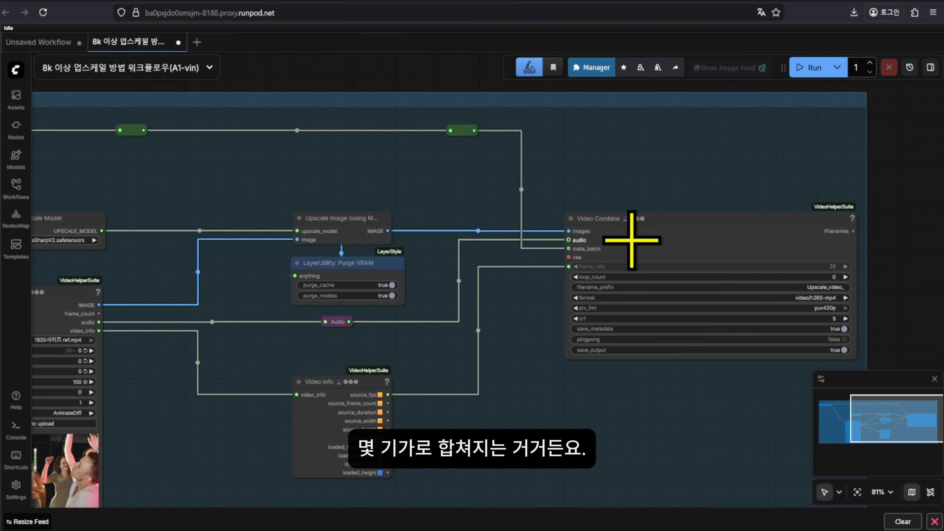
{"action": "left_click_drag", "start_coordinate": [735, 387], "coordinate": [637, 392]}
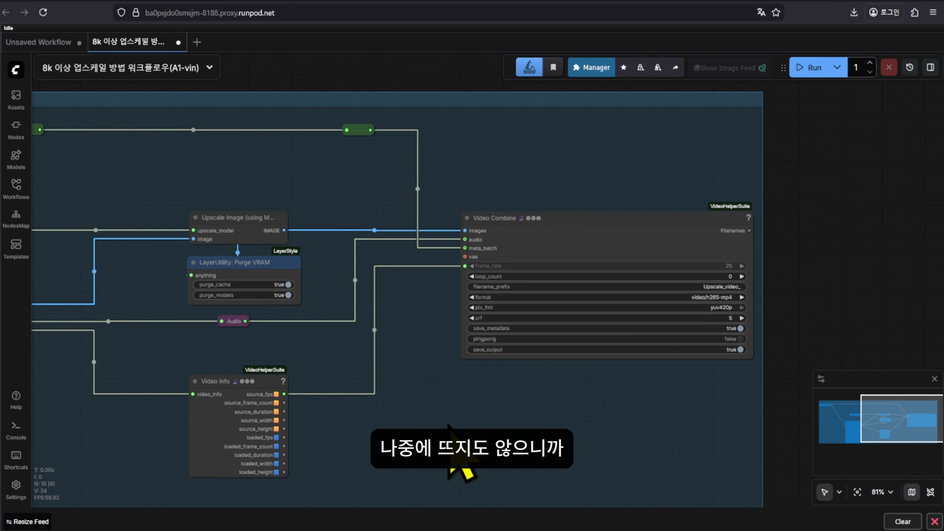
{"action": "left_click_drag", "start_coordinate": [453, 470], "coordinate": [346, 361]}
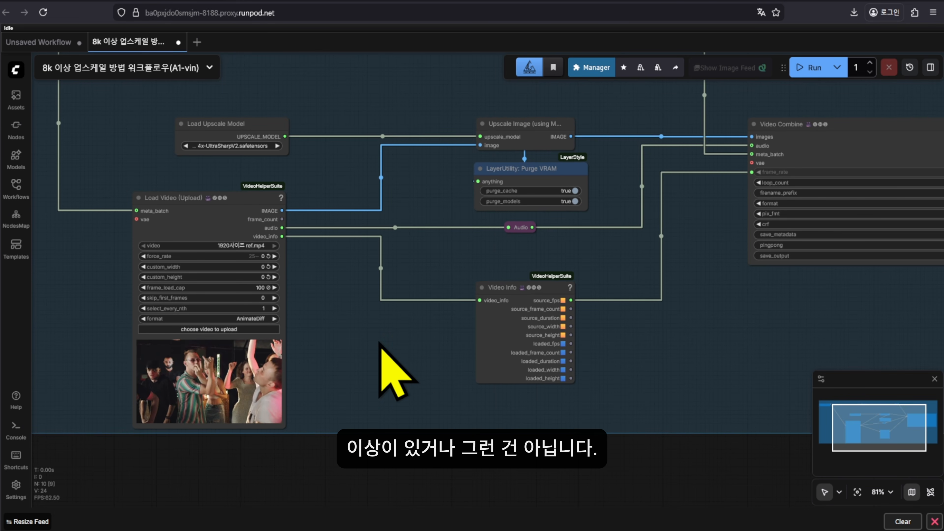
{"action": "scroll", "coordinate": [337, 327], "scroll_direction": "up", "scroll_amount": 8}
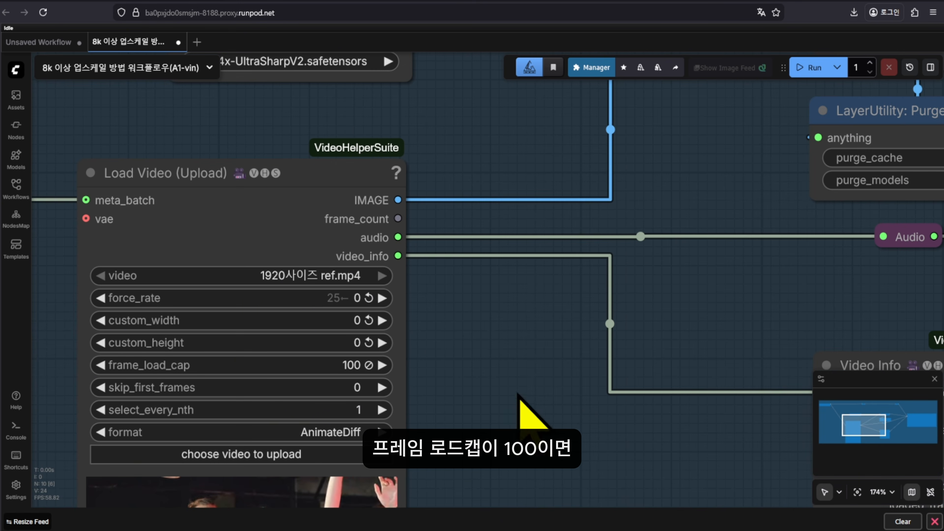
{"action": "left_click_drag", "start_coordinate": [506, 412], "coordinate": [533, 341]}
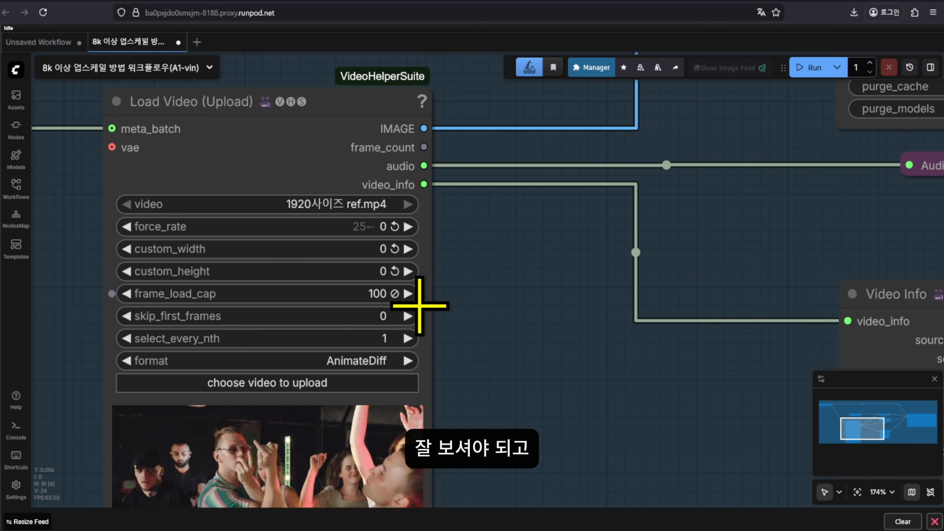
{"action": "left_click", "coordinate": [371, 293]}
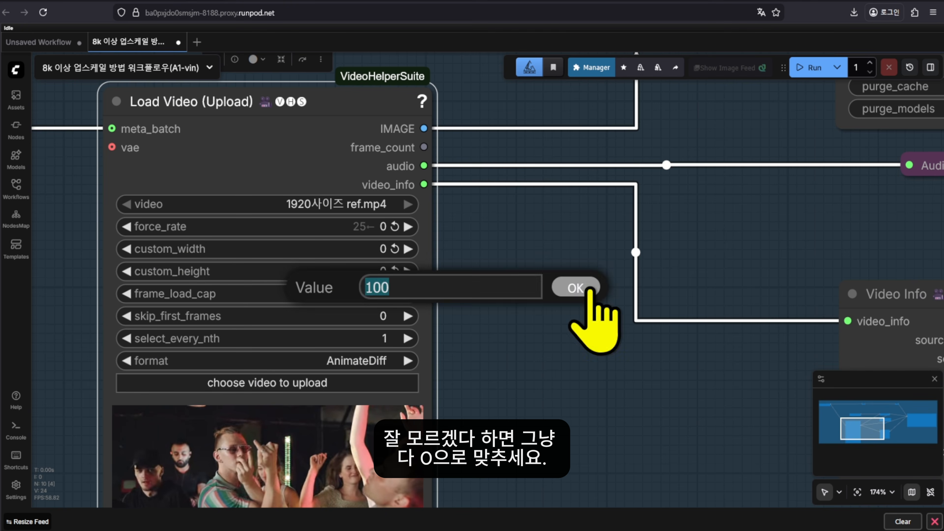
{"action": "type", "text": "0"}
{"action": "left_click", "coordinate": [596, 306]}
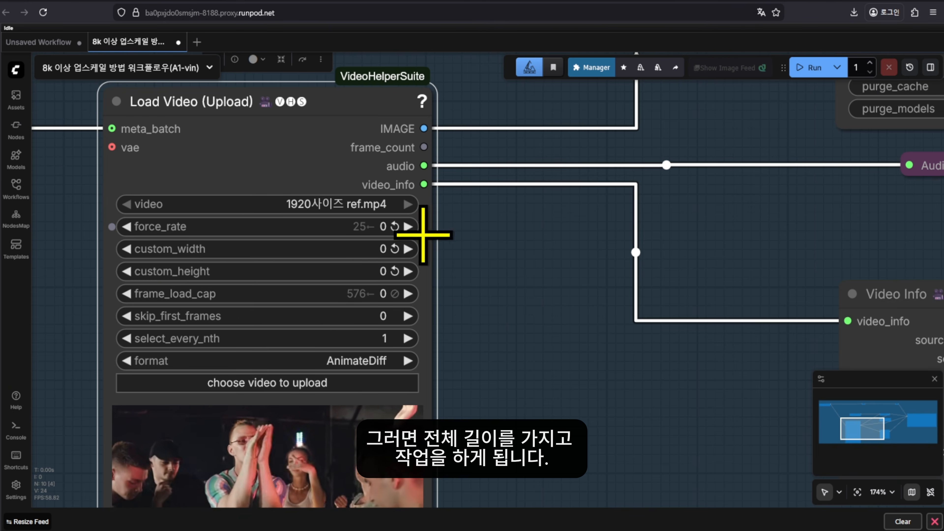
Pan the graph toward the Load Upscale Model node
{"action": "scroll", "coordinate": [455, 387], "scroll_direction": "down", "scroll_amount": 5}
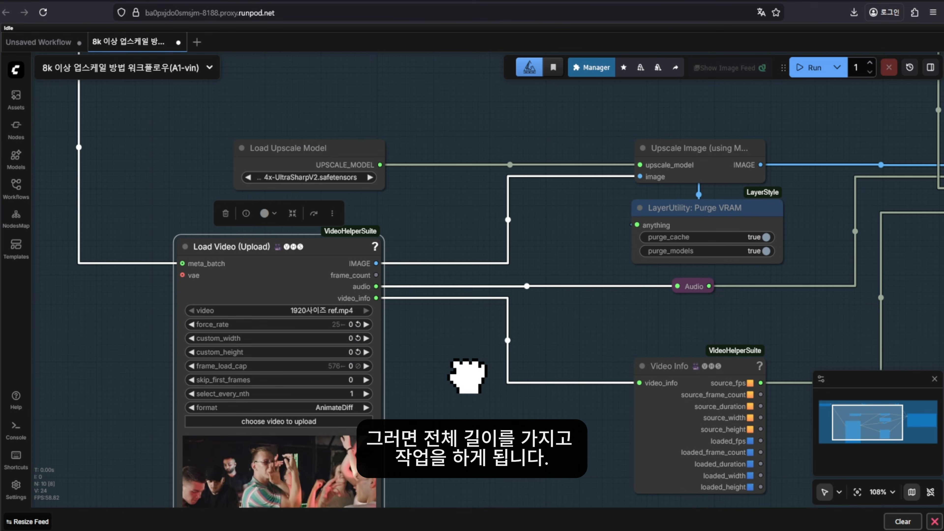
{"action": "left_click_drag", "start_coordinate": [463, 375], "coordinate": [492, 375]}
{"action": "scroll", "coordinate": [486, 238], "scroll_direction": "down", "scroll_amount": 3}
{"action": "left_click_drag", "start_coordinate": [485, 212], "coordinate": [523, 308]}
{"action": "scroll", "coordinate": [498, 260], "scroll_direction": "up", "scroll_amount": 7}
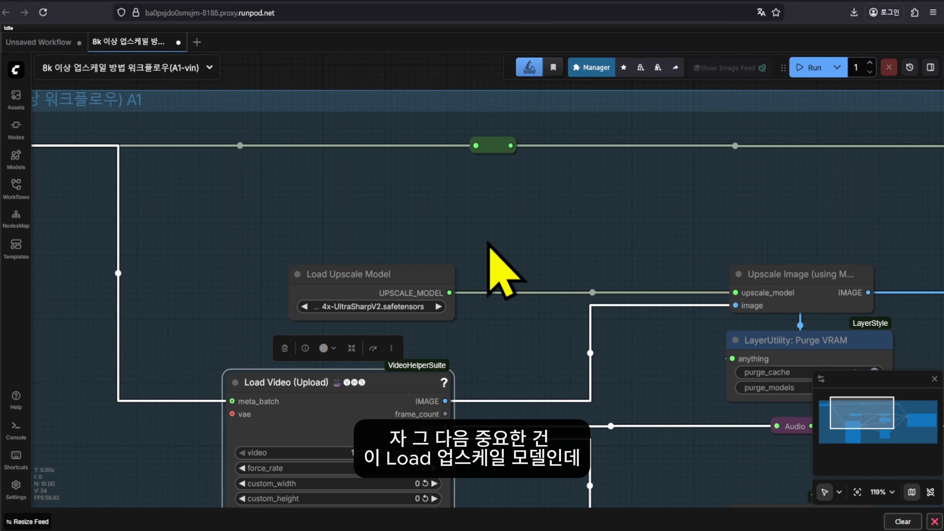
Centre Load Upscale Model and Upscale Image and browse the available upscale models
{"action": "left_click_drag", "start_coordinate": [526, 240], "coordinate": [615, 223]}
{"action": "left_click", "coordinate": [441, 266]}
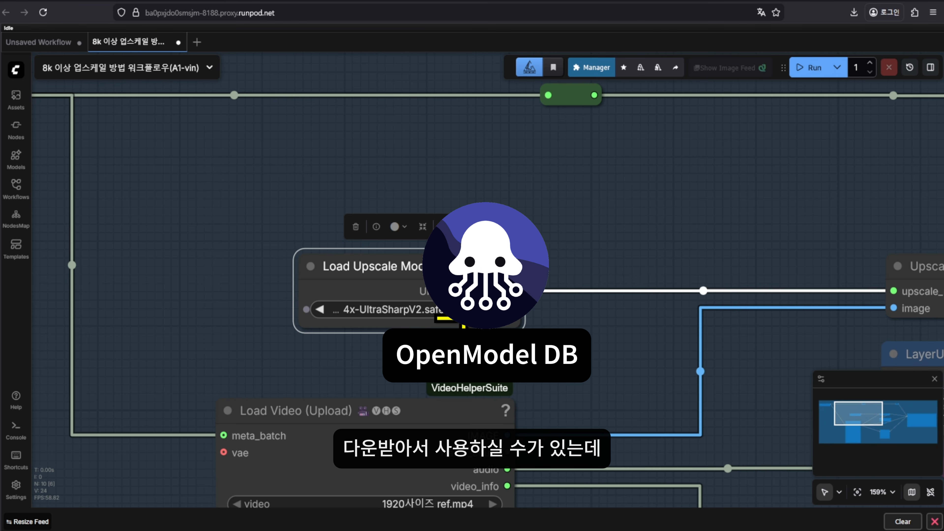
{"action": "left_click_drag", "start_coordinate": [591, 328], "coordinate": [573, 288]}
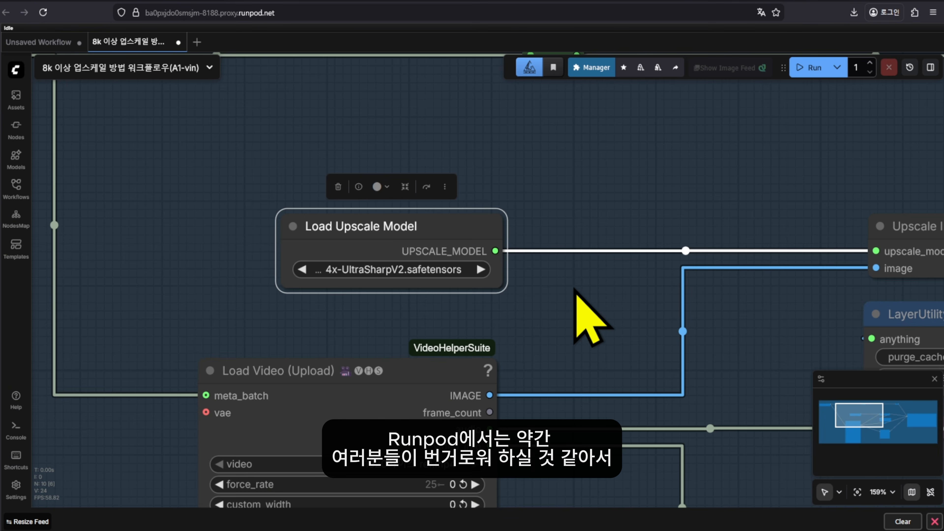
{"action": "scroll", "coordinate": [576, 286], "scroll_direction": "down", "scroll_amount": 1}
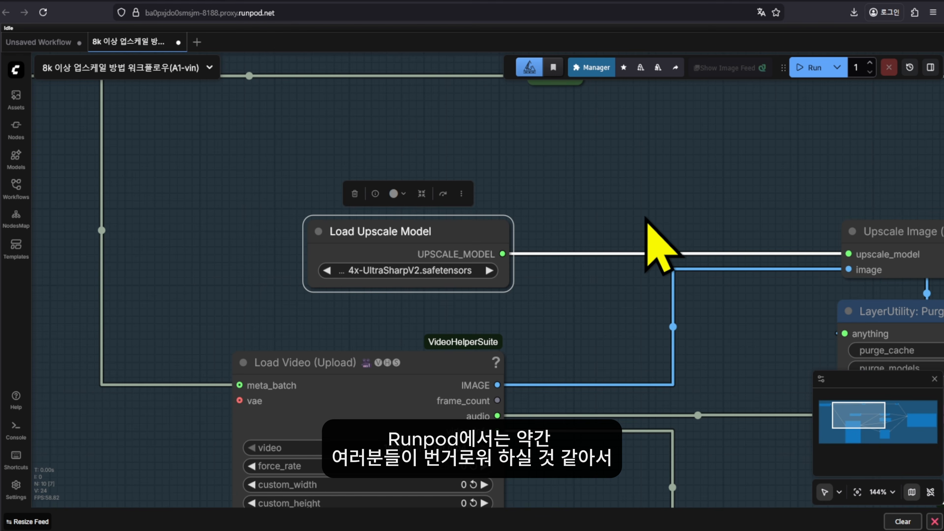
{"action": "left_click_drag", "start_coordinate": [670, 201], "coordinate": [660, 233]}
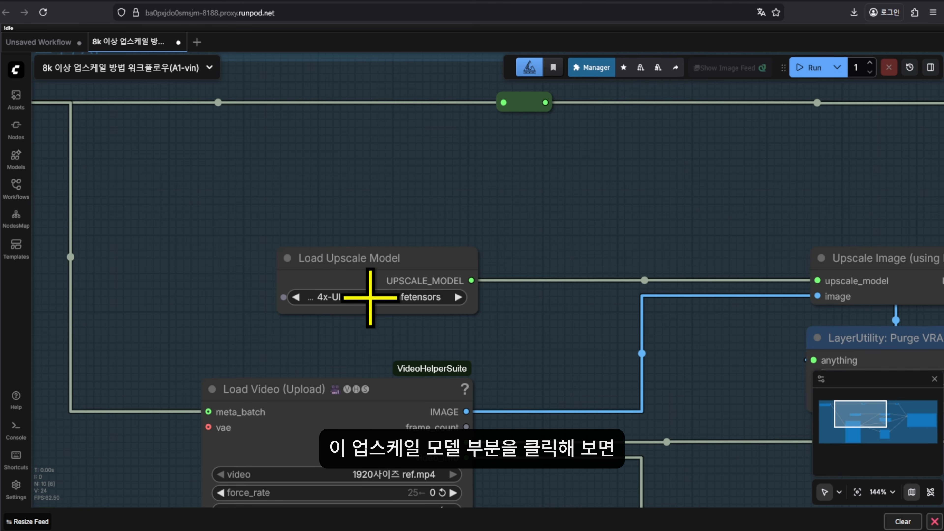
{"action": "left_click", "coordinate": [406, 300]}
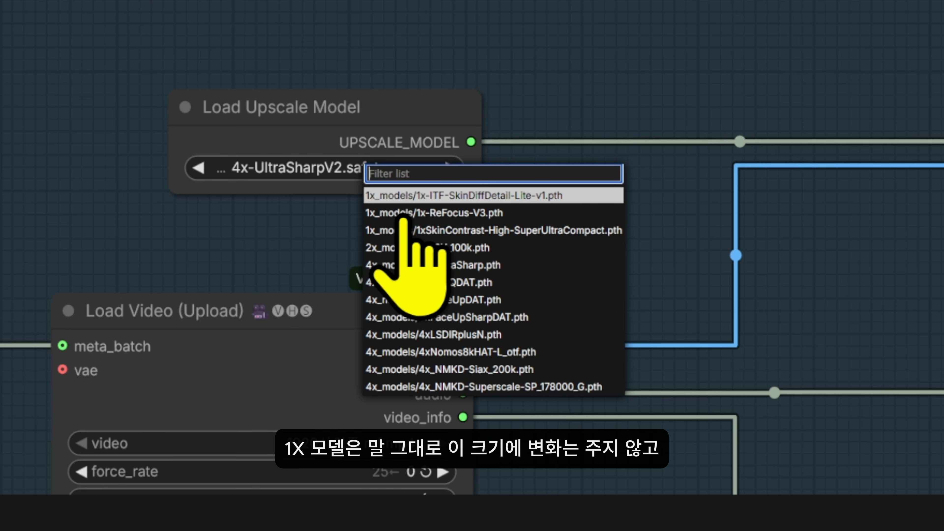
{"action": "left_click", "coordinate": [225, 223]}
{"action": "scroll", "coordinate": [265, 256], "scroll_direction": "down", "scroll_amount": 2}
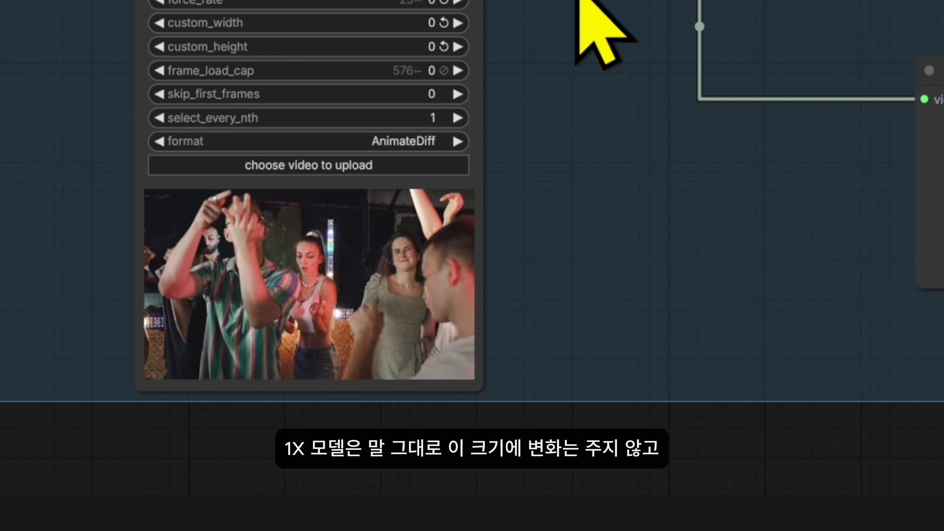
{"action": "left_click_drag", "start_coordinate": [595, 166], "coordinate": [605, 405]}
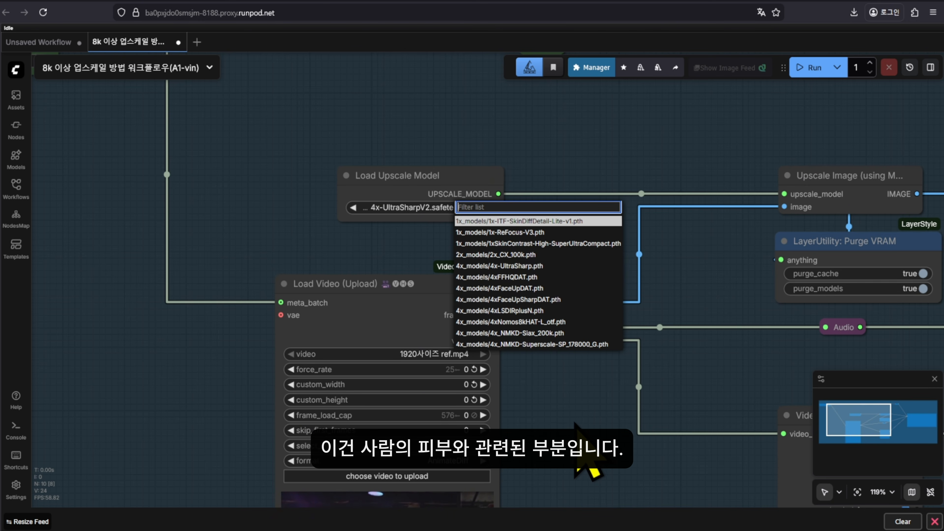
{"action": "left_click_drag", "start_coordinate": [574, 424], "coordinate": [568, 332]}
{"action": "left_click_drag", "start_coordinate": [598, 217], "coordinate": [600, 347]}
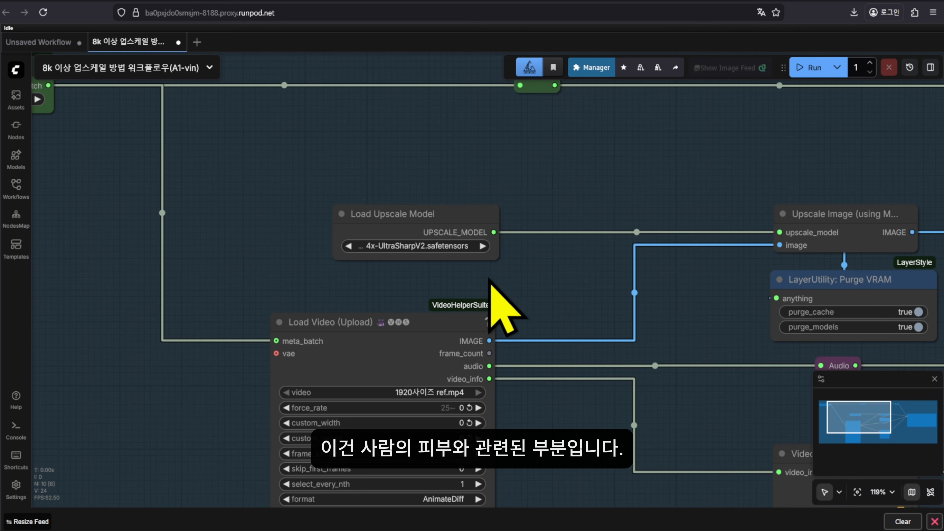
Try 2x_CX_100k, then settle on 4x_models/4x-UltraSharp.pth as the upscale model
{"action": "left_click", "coordinate": [435, 247]}
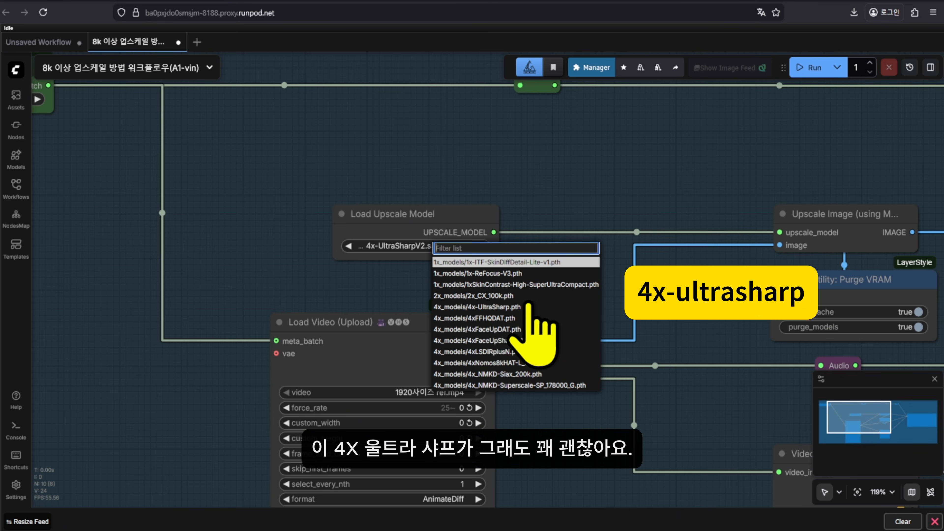
{"action": "left_click", "coordinate": [515, 296]}
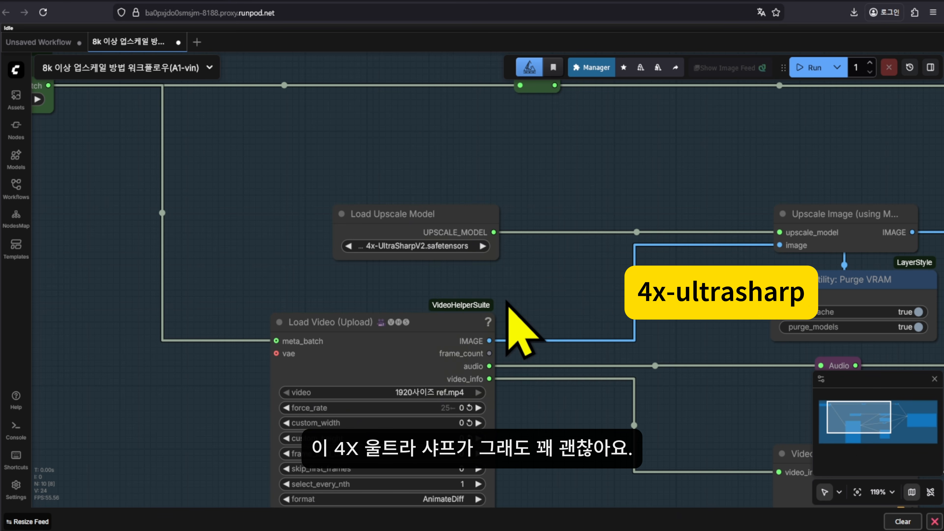
{"action": "left_click", "coordinate": [459, 248]}
{"action": "left_click", "coordinate": [513, 310]}
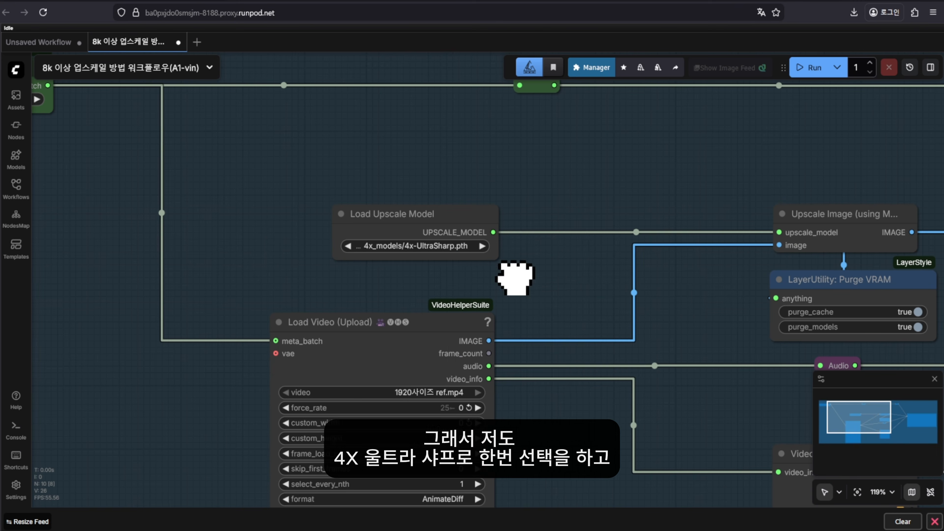
{"action": "left_click", "coordinate": [416, 238]}
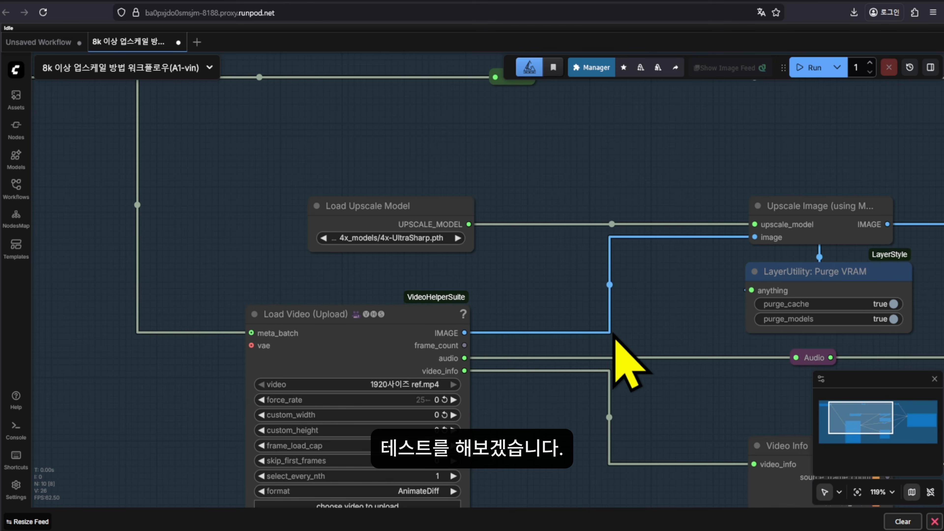
{"action": "left_click", "coordinate": [400, 238]}
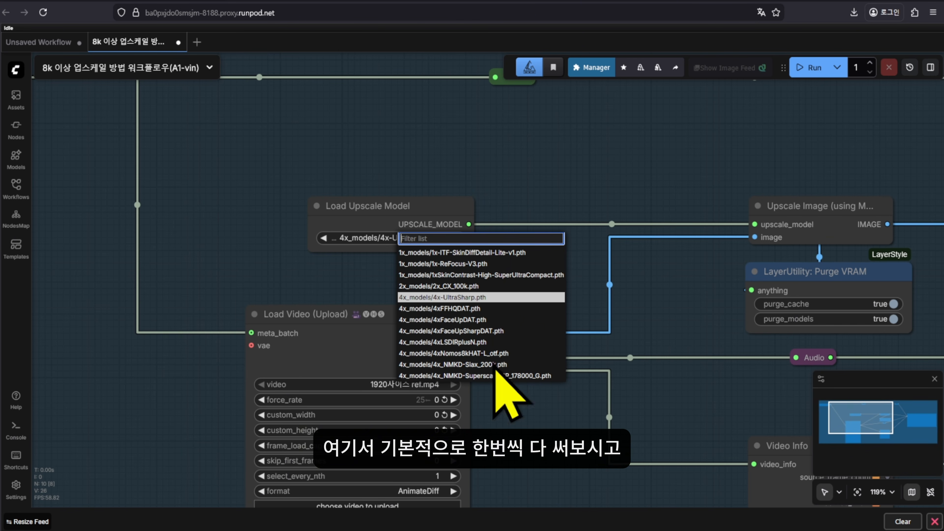
{"action": "left_click", "coordinate": [629, 344]}
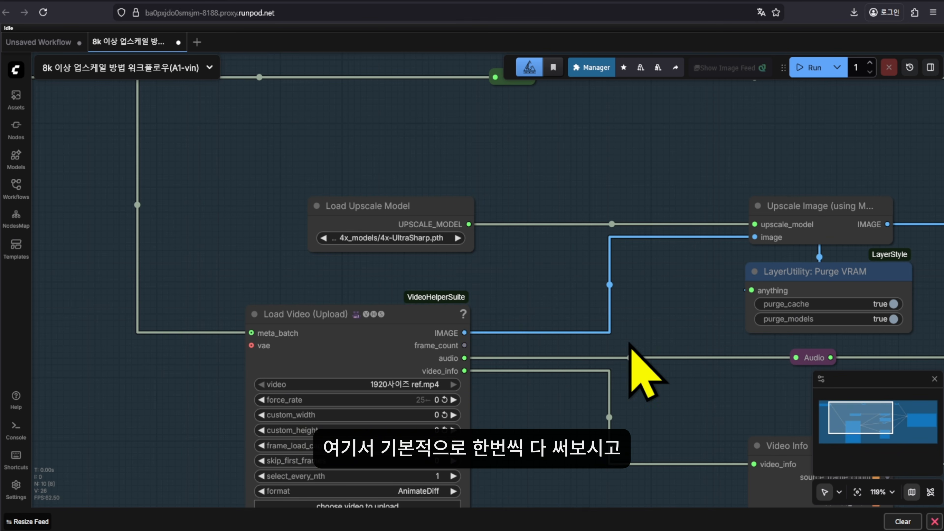
{"action": "scroll", "coordinate": [594, 295], "scroll_direction": "down", "scroll_amount": 2}
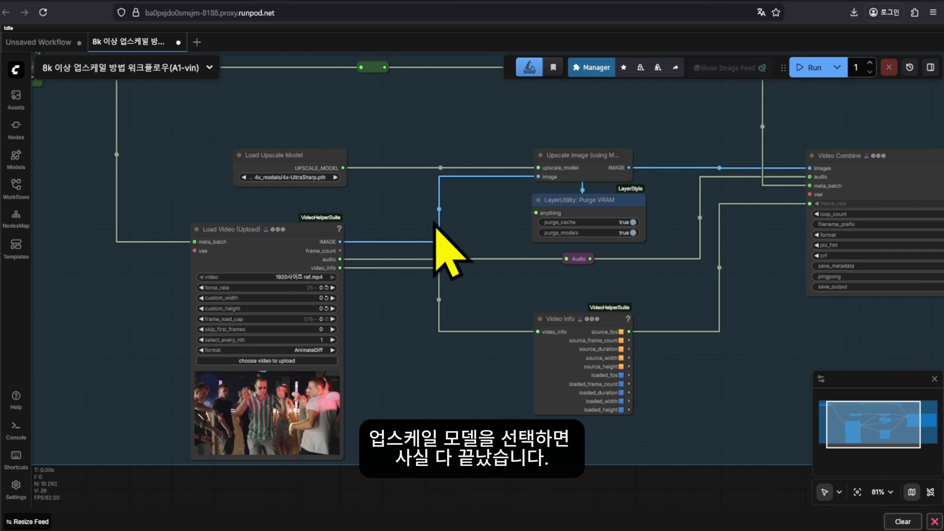
{"action": "left_click_drag", "start_coordinate": [466, 267], "coordinate": [306, 326]}
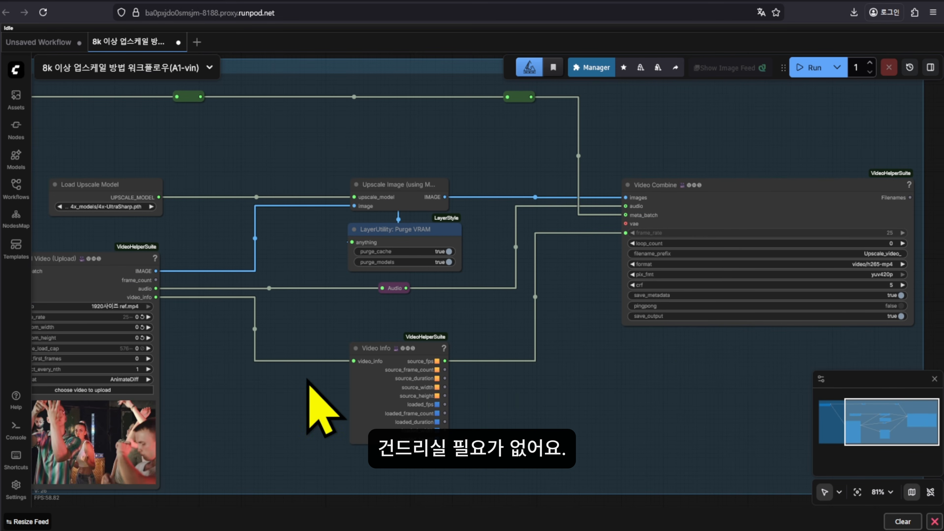
{"action": "left_click_drag", "start_coordinate": [263, 335], "coordinate": [355, 313]}
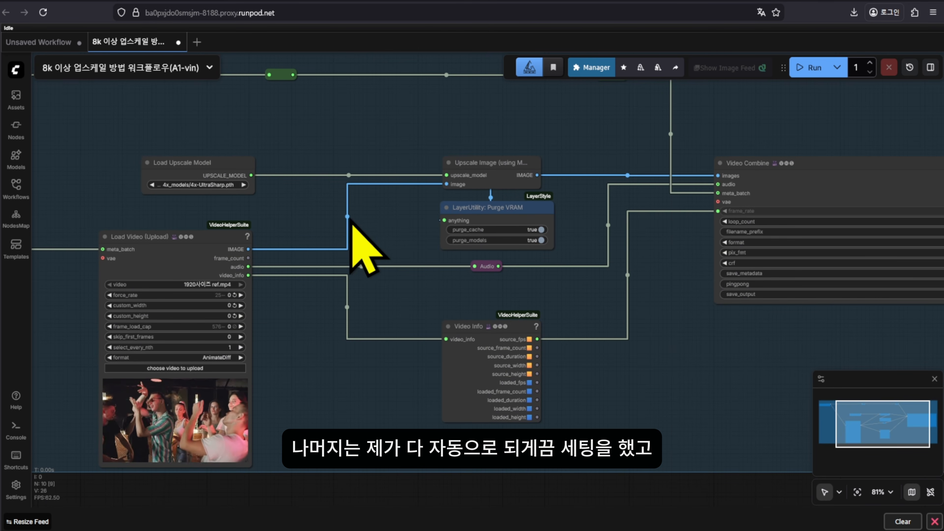
{"action": "left_click_drag", "start_coordinate": [341, 179], "coordinate": [306, 191]}
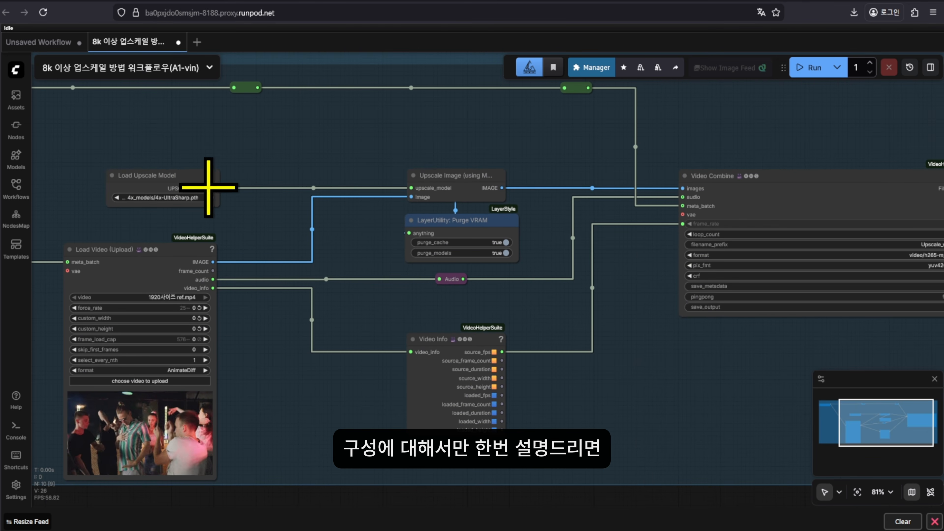
{"action": "scroll", "coordinate": [229, 175], "scroll_direction": "up", "scroll_amount": 3}
{"action": "left_click", "coordinate": [203, 274]}
{"action": "left_click_drag", "start_coordinate": [343, 303], "coordinate": [443, 305]}
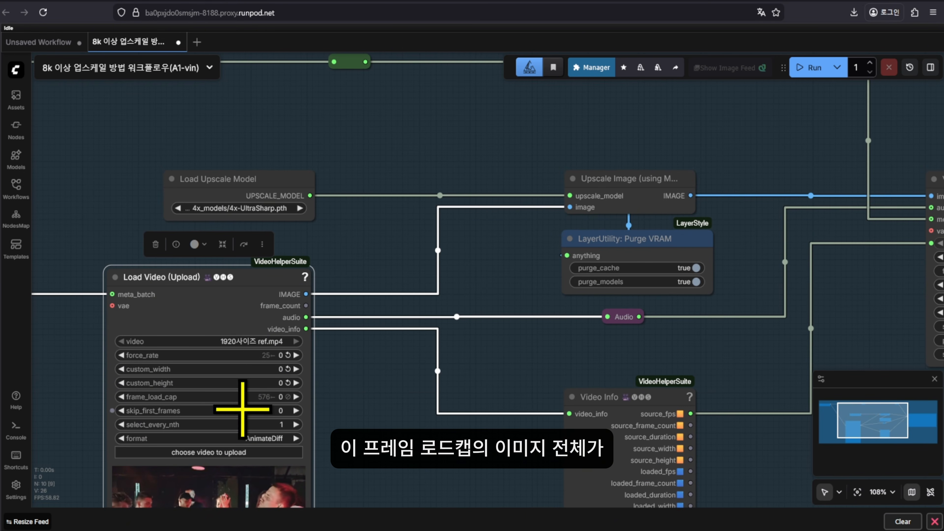
{"action": "left_click_drag", "start_coordinate": [418, 294], "coordinate": [262, 323]}
{"action": "left_click", "coordinate": [498, 228]}
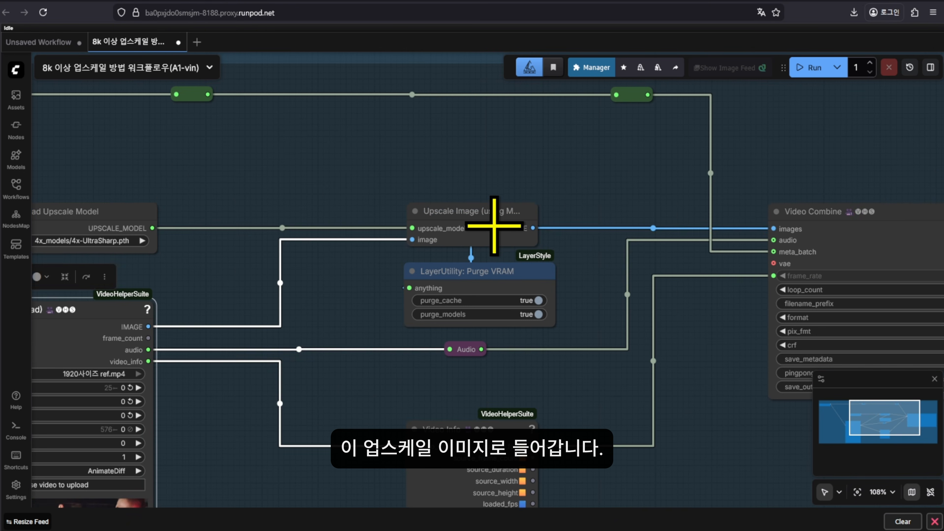
{"action": "left_click_drag", "start_coordinate": [308, 262], "coordinate": [355, 262]}
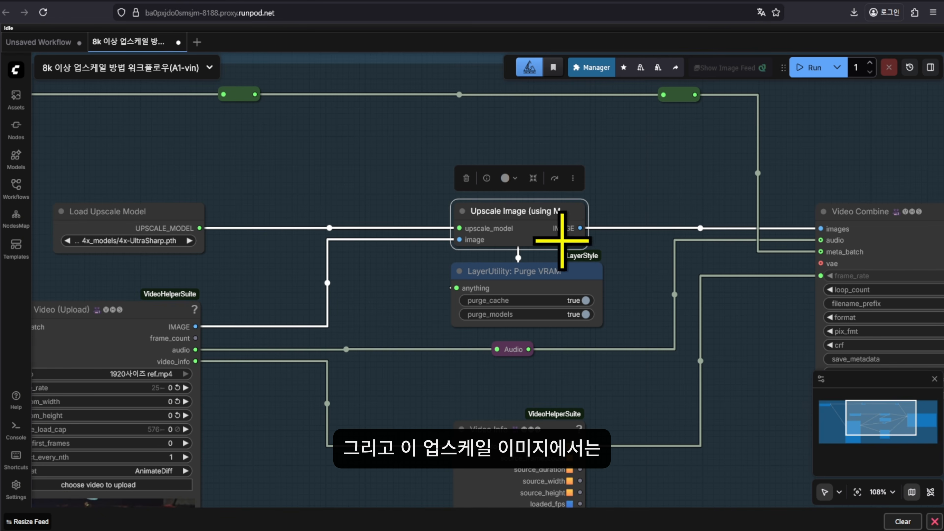
{"action": "left_click", "coordinate": [132, 213]}
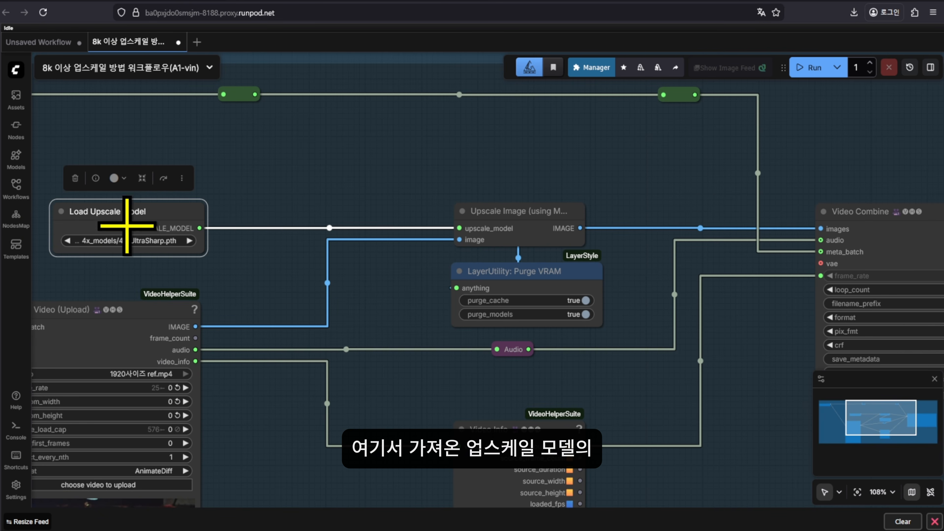
{"action": "left_click", "coordinate": [543, 224]}
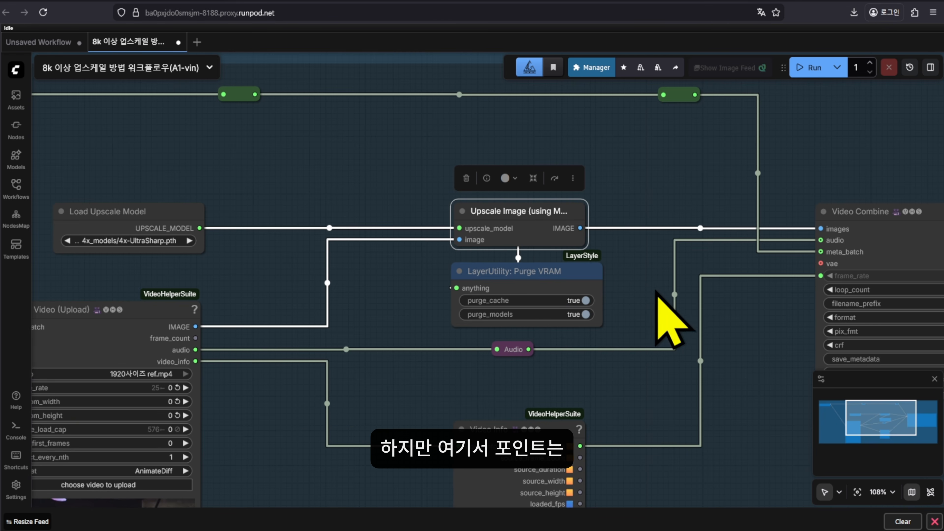
{"action": "left_click_drag", "start_coordinate": [261, 402], "coordinate": [301, 382]}
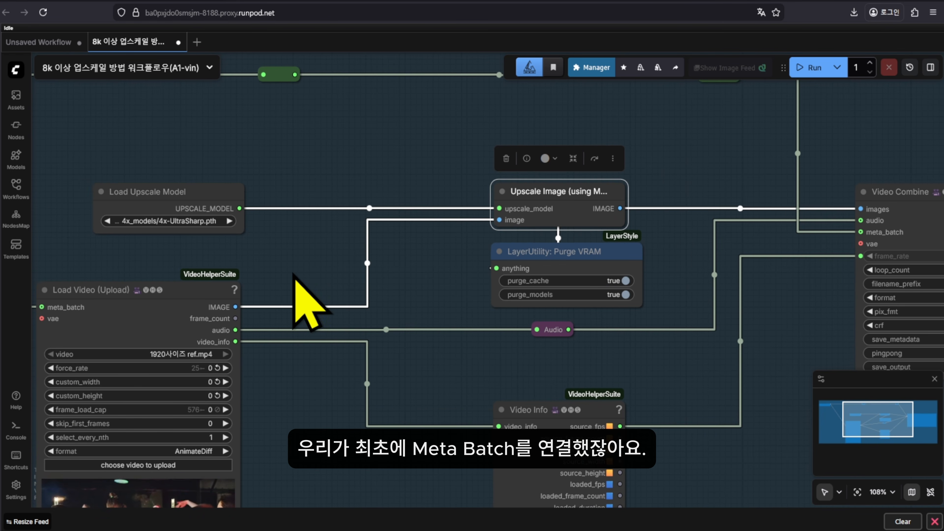
{"action": "scroll", "coordinate": [294, 275], "scroll_direction": "down", "scroll_amount": 4}
{"action": "left_click_drag", "start_coordinate": [294, 275], "coordinate": [435, 303]}
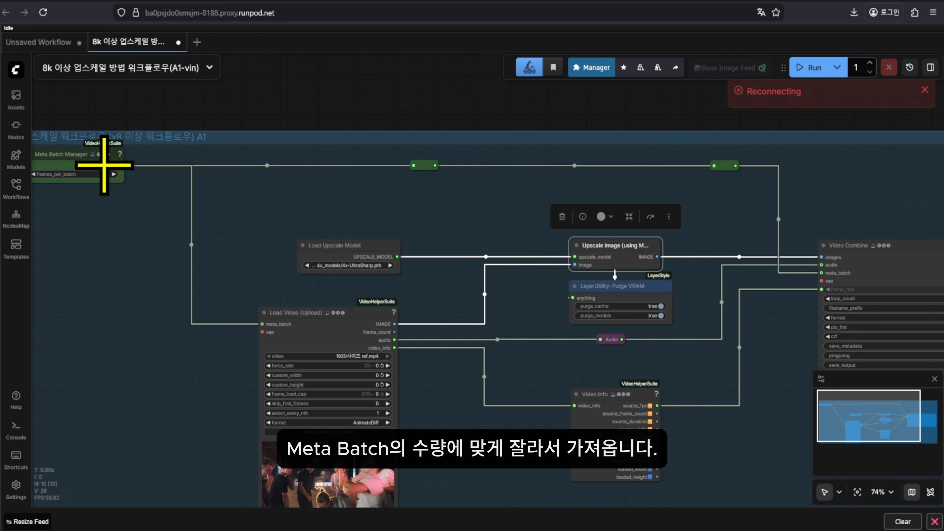
{"action": "scroll", "coordinate": [600, 298], "scroll_direction": "up", "scroll_amount": 6}
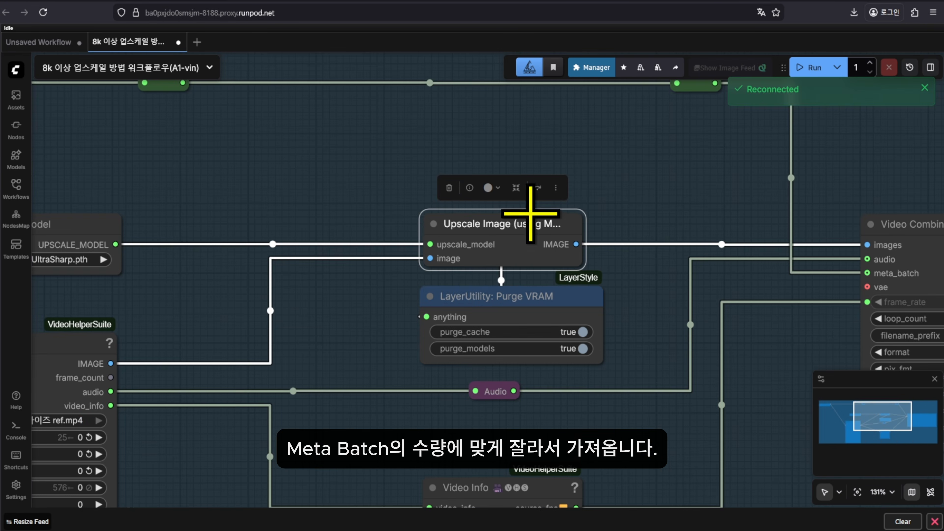
{"action": "left_click_drag", "start_coordinate": [314, 385], "coordinate": [674, 411]}
{"action": "left_click_drag", "start_coordinate": [101, 348], "coordinate": [322, 362]}
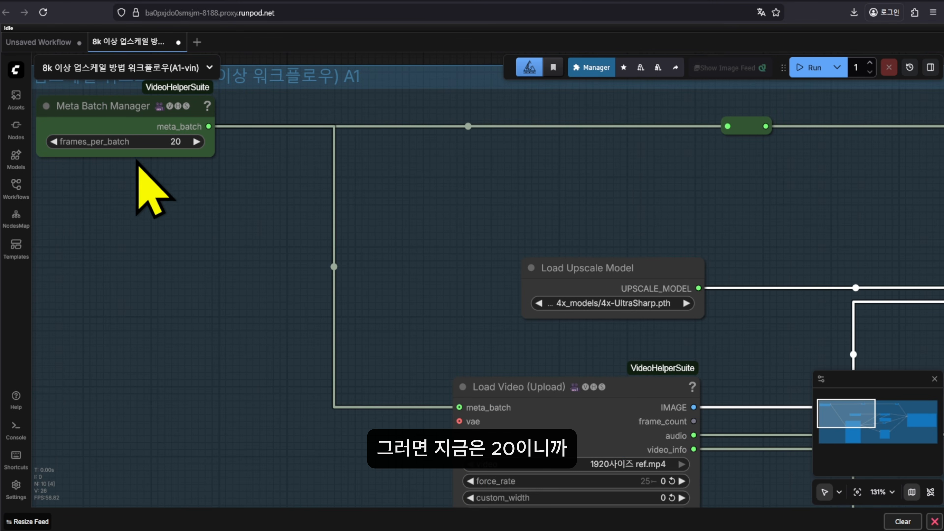
{"action": "left_click_drag", "start_coordinate": [684, 252], "coordinate": [175, 166]}
{"action": "left_click_drag", "start_coordinate": [773, 306], "coordinate": [337, 242]}
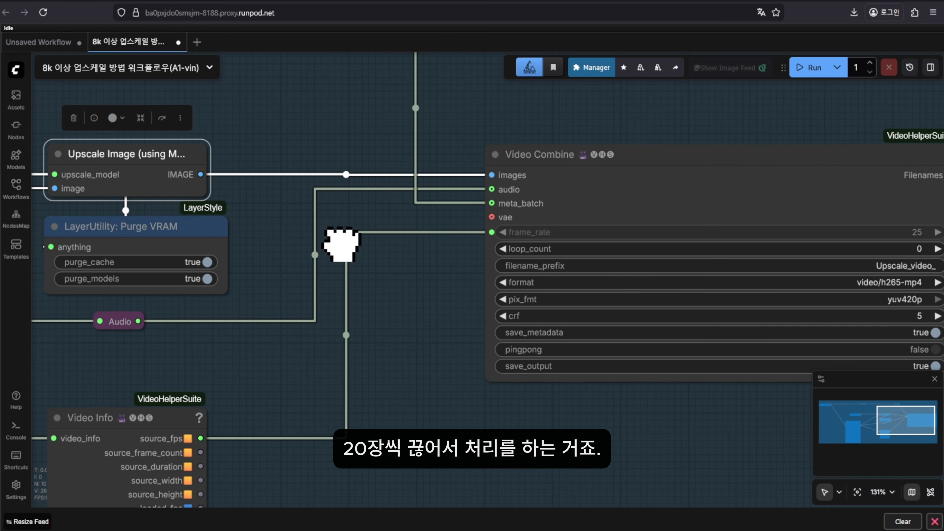
{"action": "left_click_drag", "start_coordinate": [491, 213], "coordinate": [611, 231]}
{"action": "scroll", "coordinate": [457, 180], "scroll_direction": "down", "scroll_amount": 4}
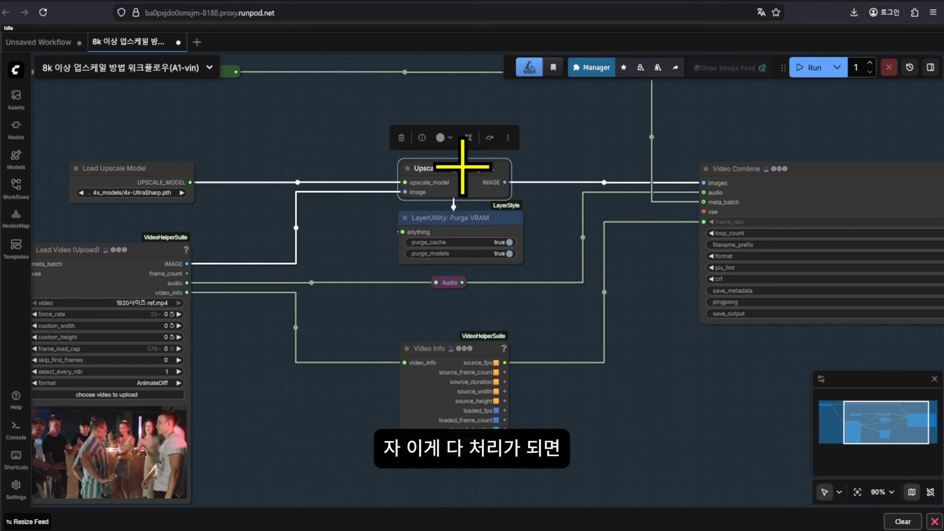
{"action": "left_click", "coordinate": [482, 236]}
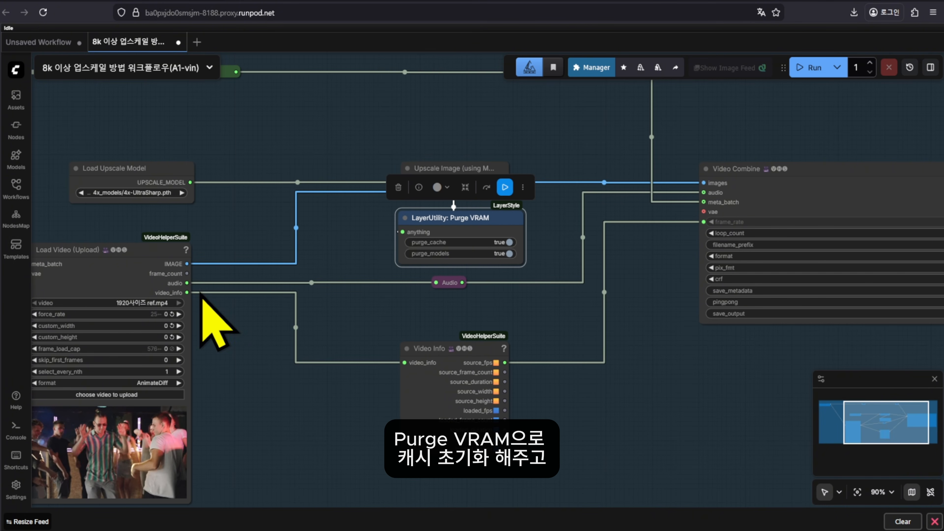
{"action": "left_click", "coordinate": [435, 282]}
{"action": "left_click", "coordinate": [101, 275]}
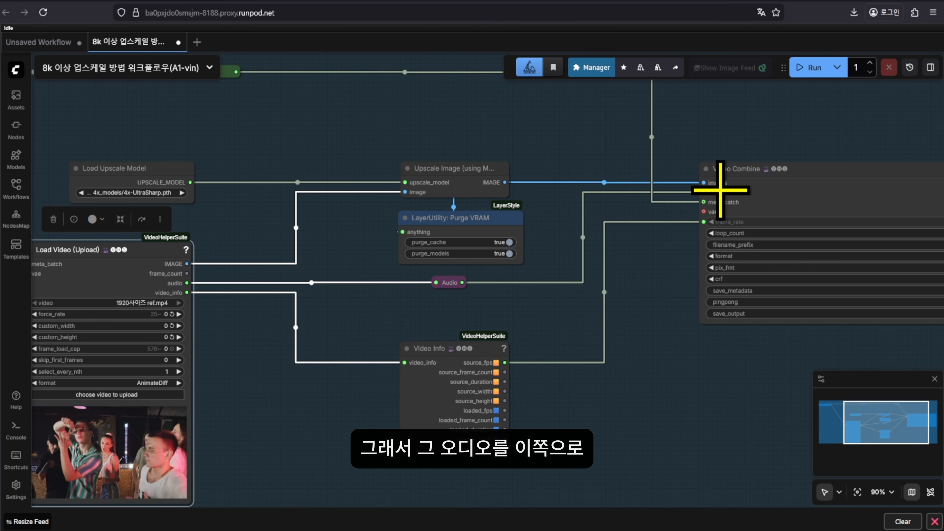
{"action": "left_click", "coordinate": [442, 373]}
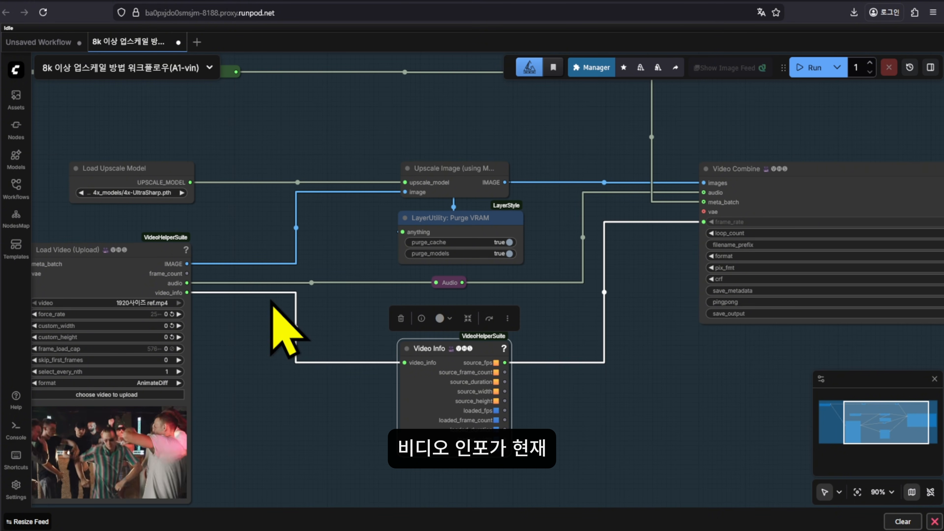
{"action": "left_click_drag", "start_coordinate": [536, 369], "coordinate": [513, 362]}
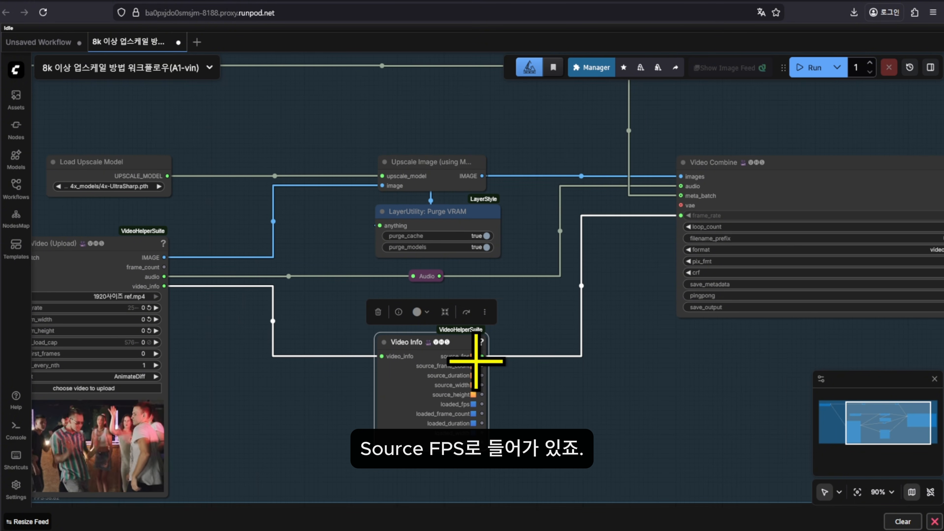
{"action": "scroll", "coordinate": [476, 360], "scroll_direction": "up", "scroll_amount": 5}
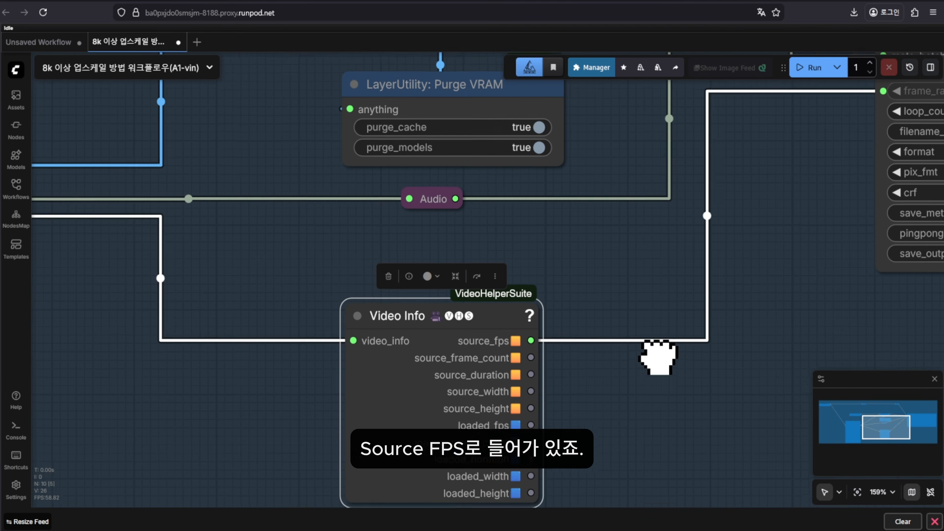
{"action": "scroll", "coordinate": [566, 361], "scroll_direction": "down", "scroll_amount": 4}
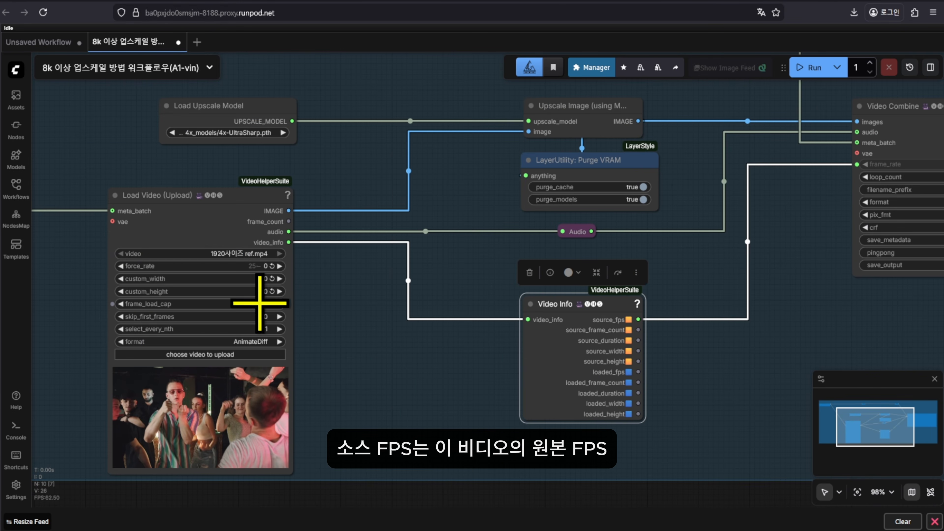
{"action": "scroll", "coordinate": [226, 271], "scroll_direction": "up", "scroll_amount": 5}
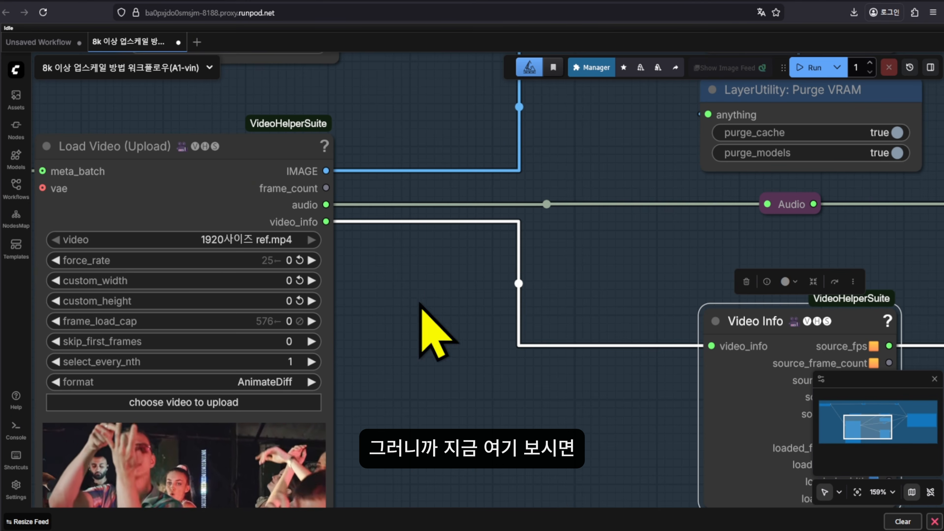
{"action": "left_click_drag", "start_coordinate": [419, 303], "coordinate": [461, 298]}
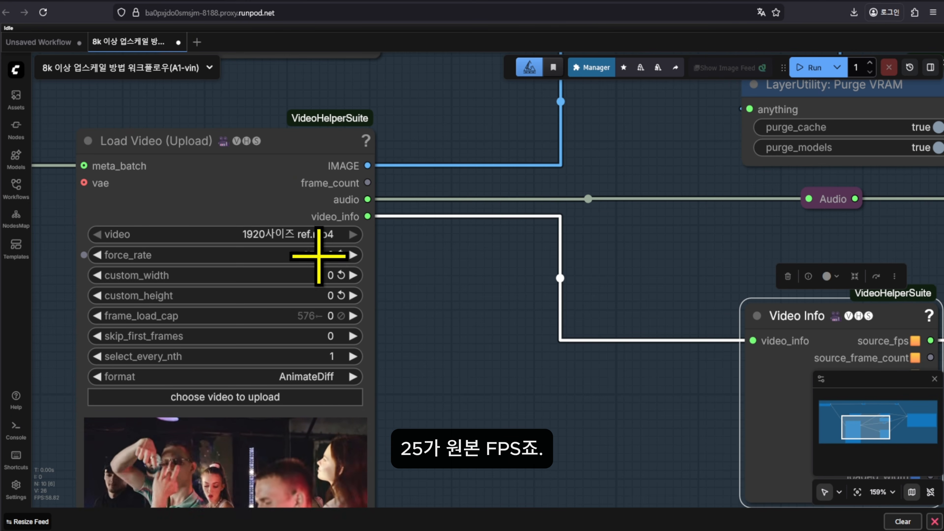
{"action": "scroll", "coordinate": [453, 284], "scroll_direction": "down", "scroll_amount": 5}
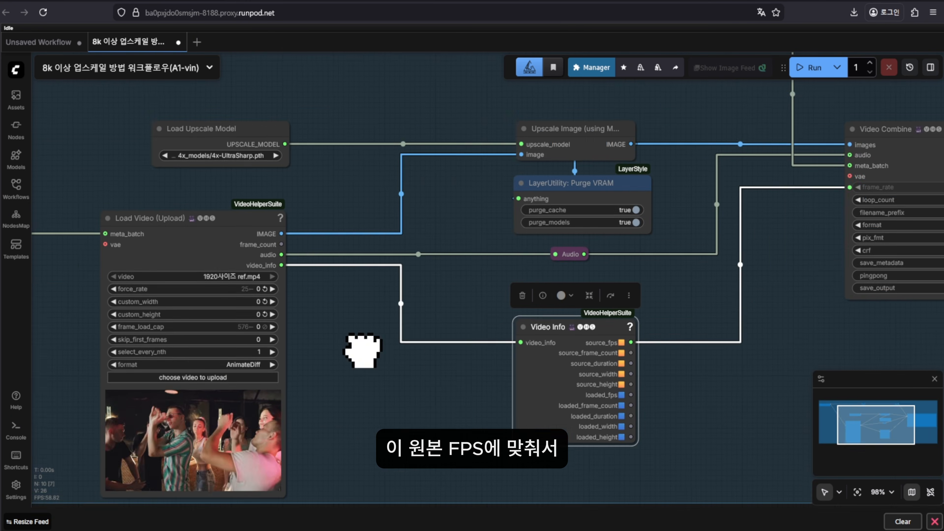
{"action": "left_click_drag", "start_coordinate": [362, 349], "coordinate": [245, 362]}
{"action": "left_click_drag", "start_coordinate": [642, 386], "coordinate": [436, 365]}
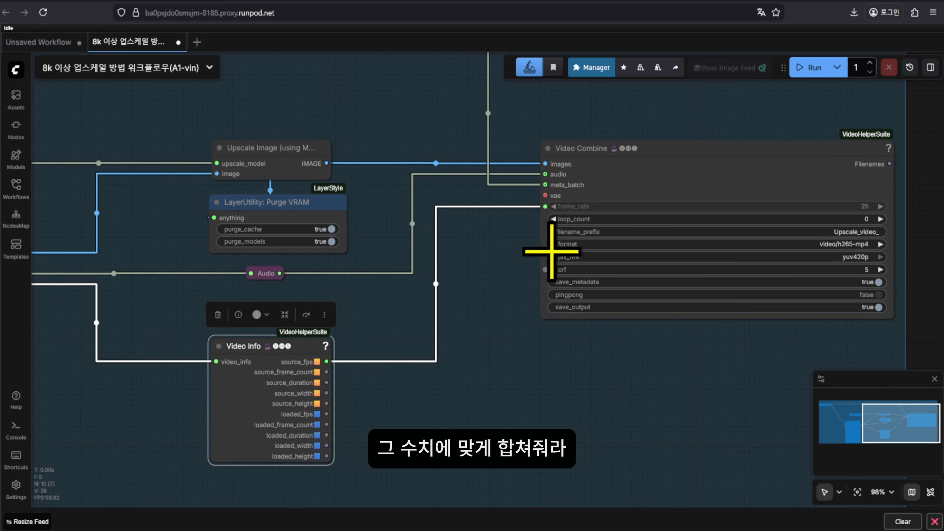
{"action": "scroll", "coordinate": [674, 369], "scroll_direction": "down", "scroll_amount": 3}
{"action": "left_click_drag", "start_coordinate": [674, 369], "coordinate": [565, 379]}
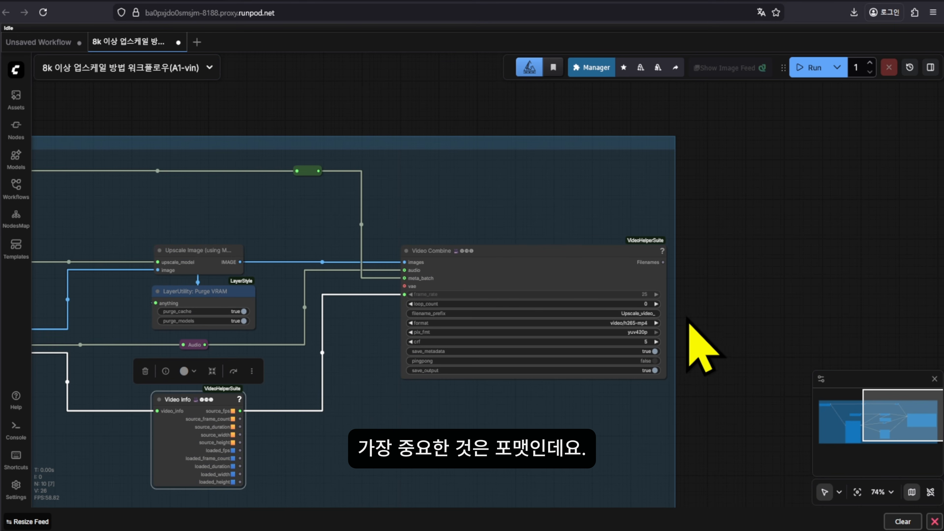
Set the Video Combine output format to video/h265-mp4
{"action": "scroll", "coordinate": [369, 320], "scroll_direction": "up", "scroll_amount": 9}
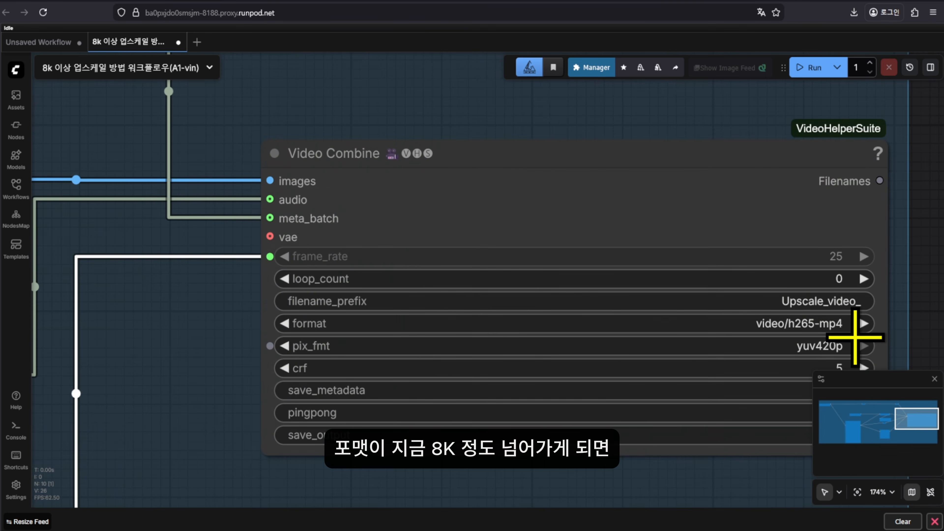
{"action": "scroll", "coordinate": [855, 338], "scroll_direction": "down", "scroll_amount": 6}
{"action": "scroll", "coordinate": [866, 339], "scroll_direction": "up", "scroll_amount": 4}
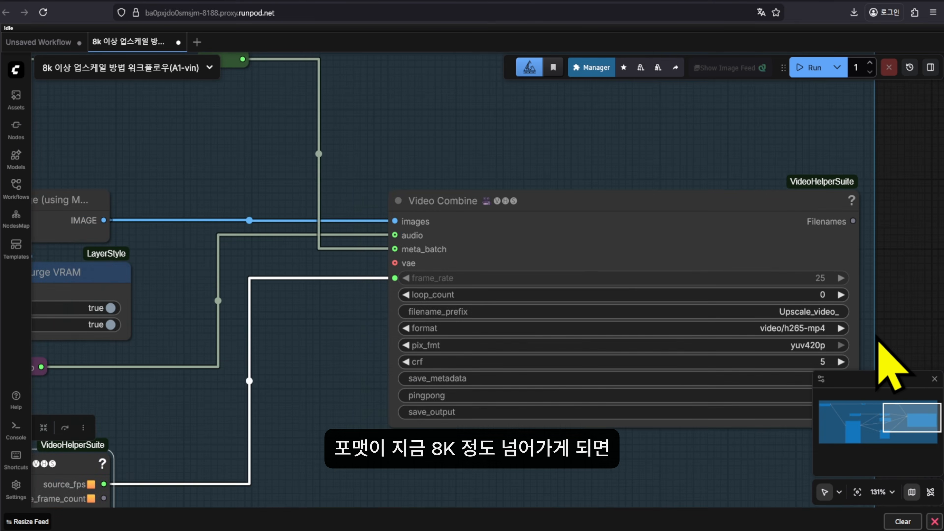
{"action": "scroll", "coordinate": [876, 337], "scroll_direction": "up", "scroll_amount": 1}
{"action": "left_click_drag", "start_coordinate": [876, 336], "coordinate": [808, 279]}
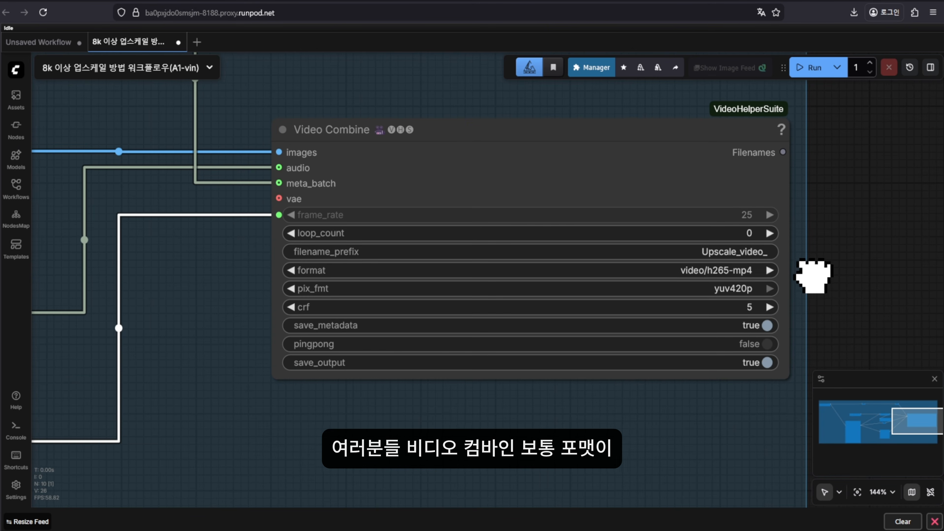
{"action": "left_click", "coordinate": [747, 270]}
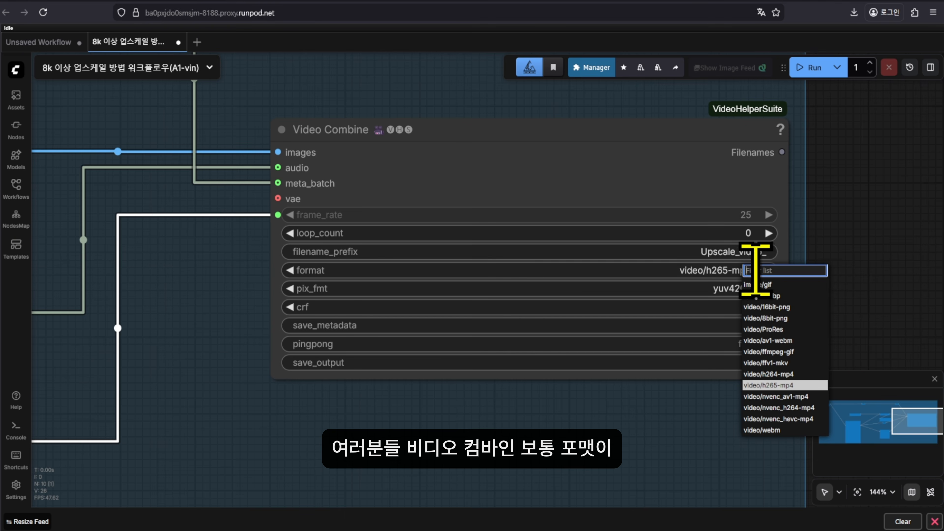
{"action": "left_click", "coordinate": [765, 374]}
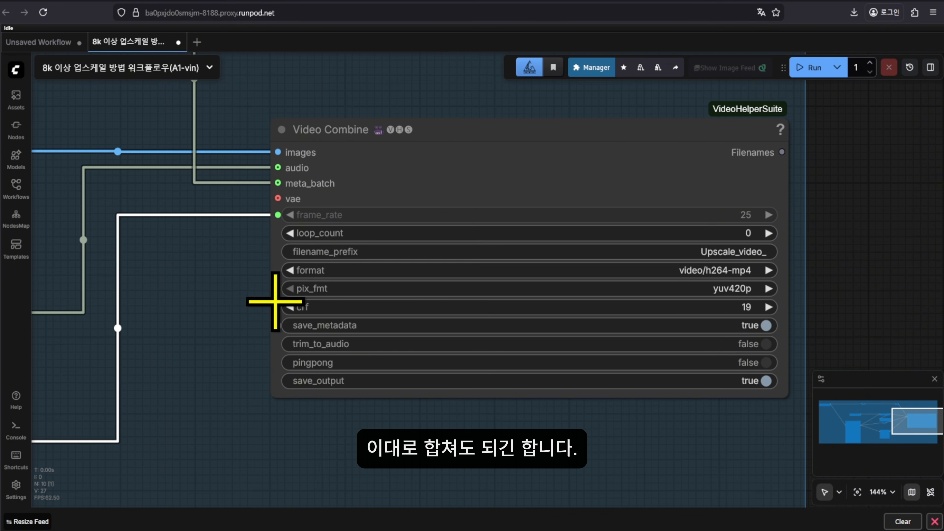
{"action": "left_click", "coordinate": [749, 270]}
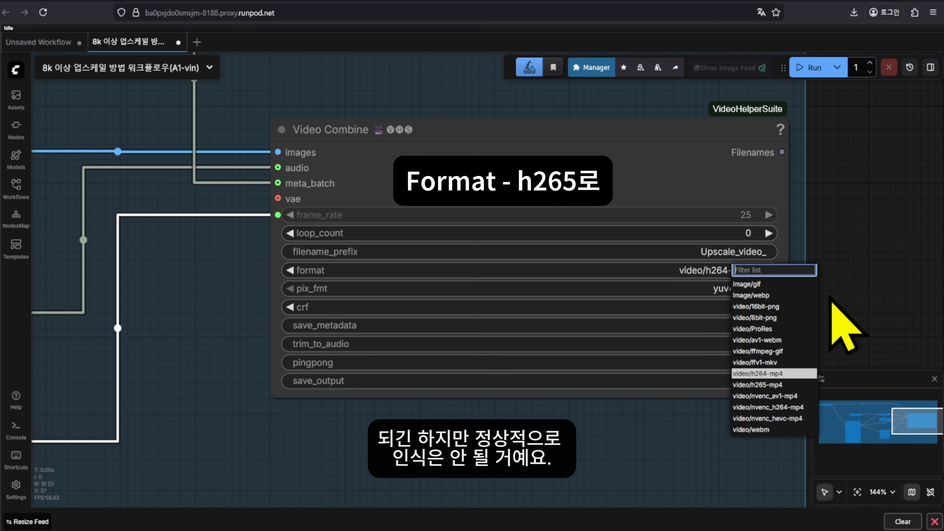
{"action": "left_click", "coordinate": [768, 378]}
{"action": "left_click", "coordinate": [735, 275]}
{"action": "left_click", "coordinate": [765, 389]}
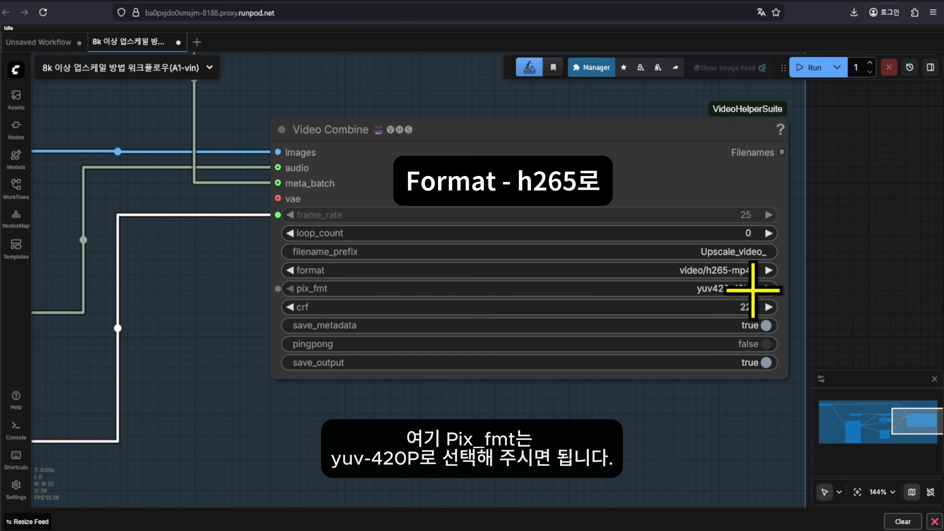
Set pix_fmt to yuv420p and crf to 5 on Video Combine
{"action": "left_click", "coordinate": [745, 287]}
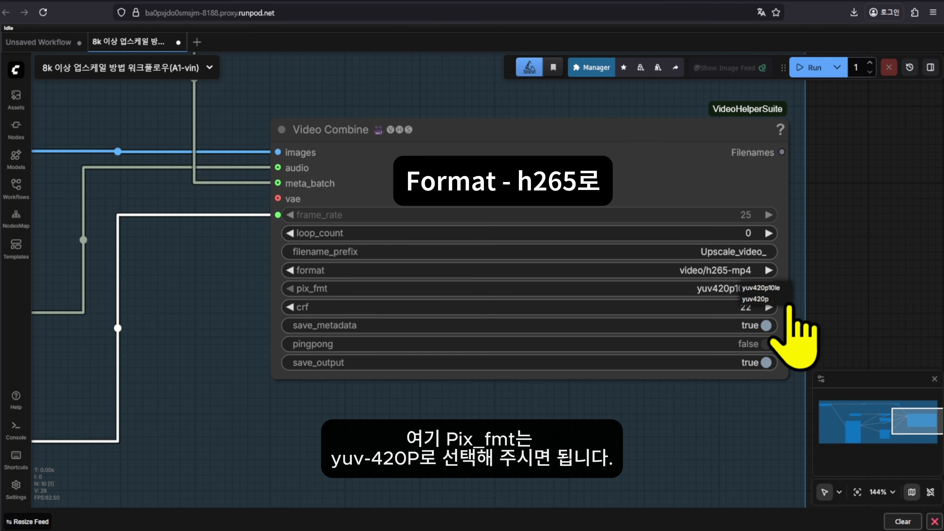
{"action": "left_click", "coordinate": [768, 299]}
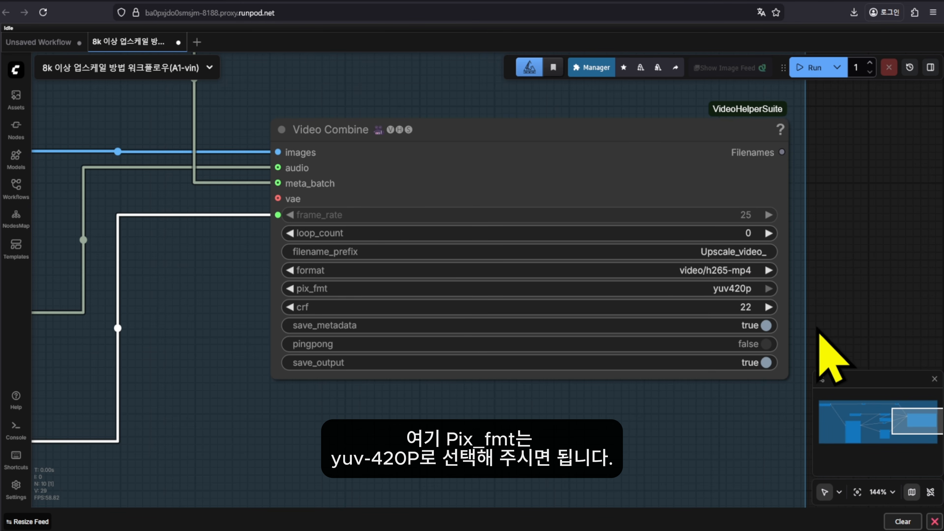
{"action": "left_click_drag", "start_coordinate": [832, 328], "coordinate": [836, 329]}
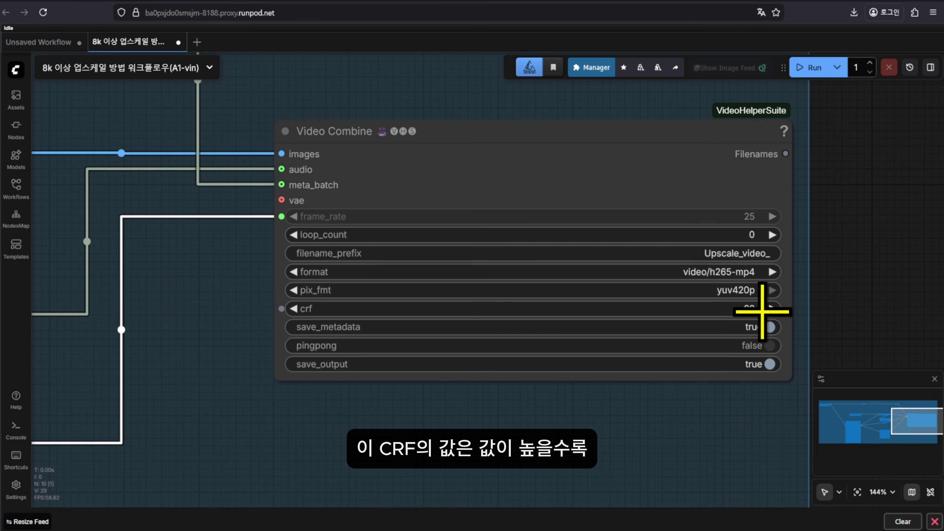
{"action": "left_click", "coordinate": [753, 310]}
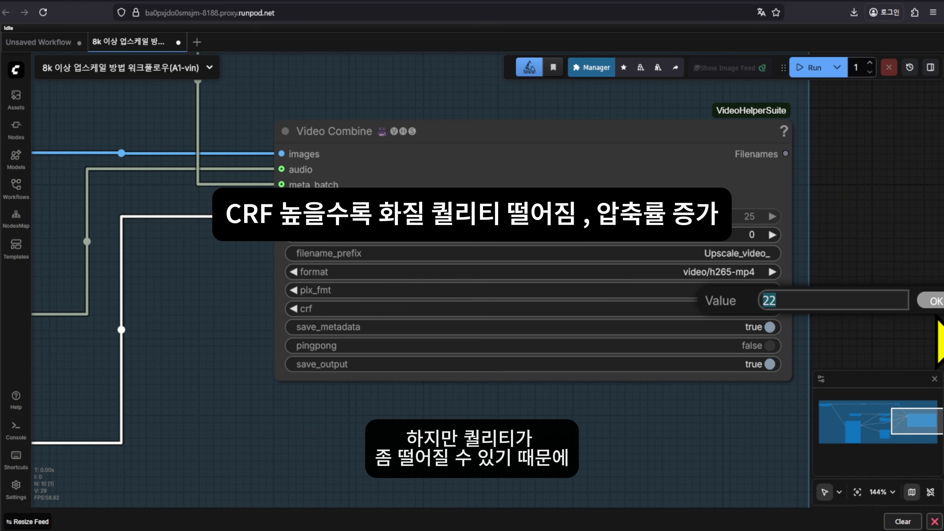
{"action": "type", "text": "5"}
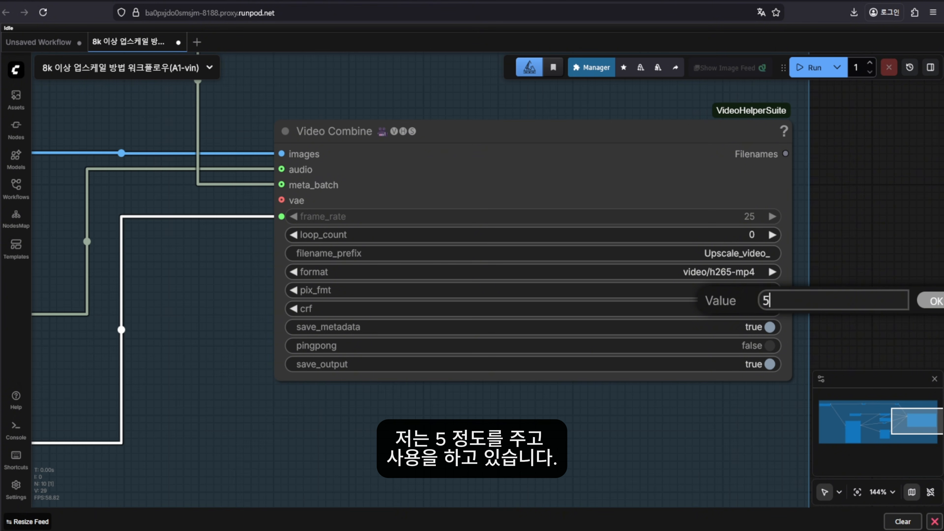
{"action": "key", "text": "Return"}
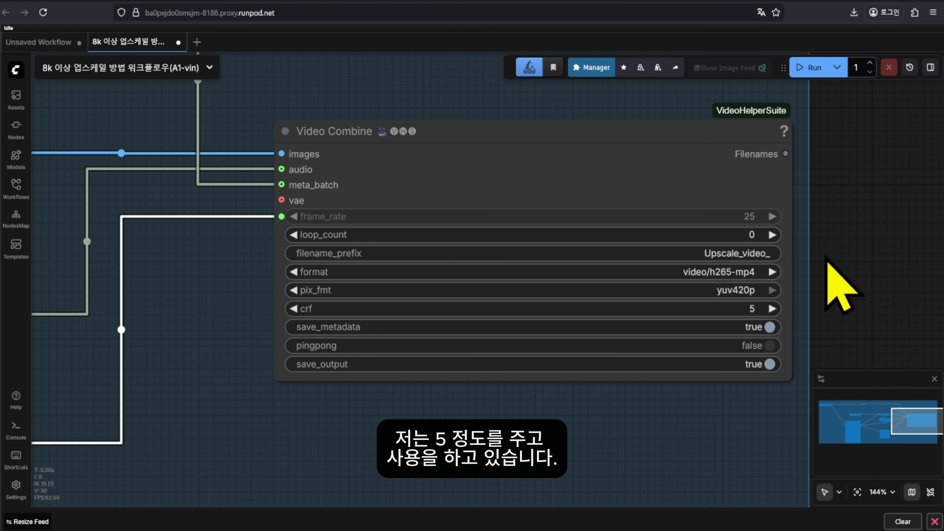
{"action": "scroll", "coordinate": [845, 259], "scroll_direction": "down", "scroll_amount": 2}
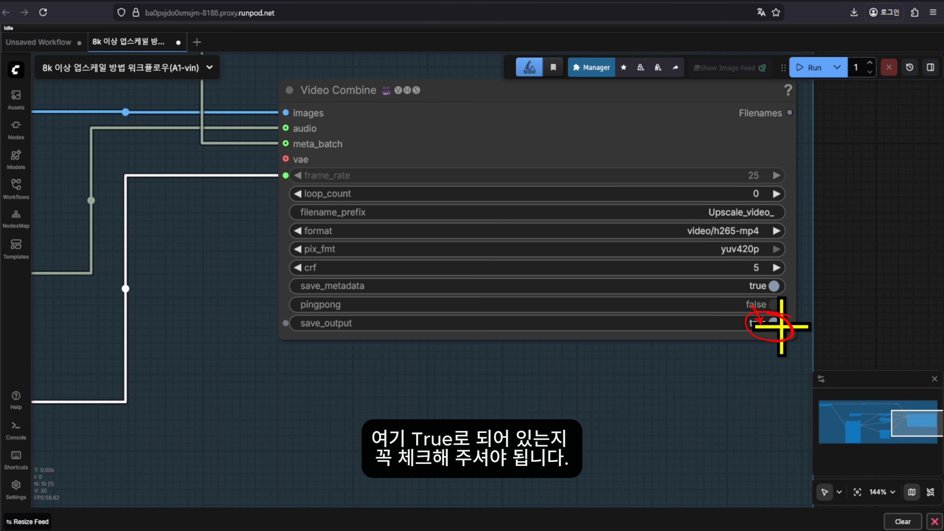
Toggle Video Combine's save_output off, then back on so it reads true
{"action": "scroll", "coordinate": [811, 369], "scroll_direction": "down", "scroll_amount": 5}
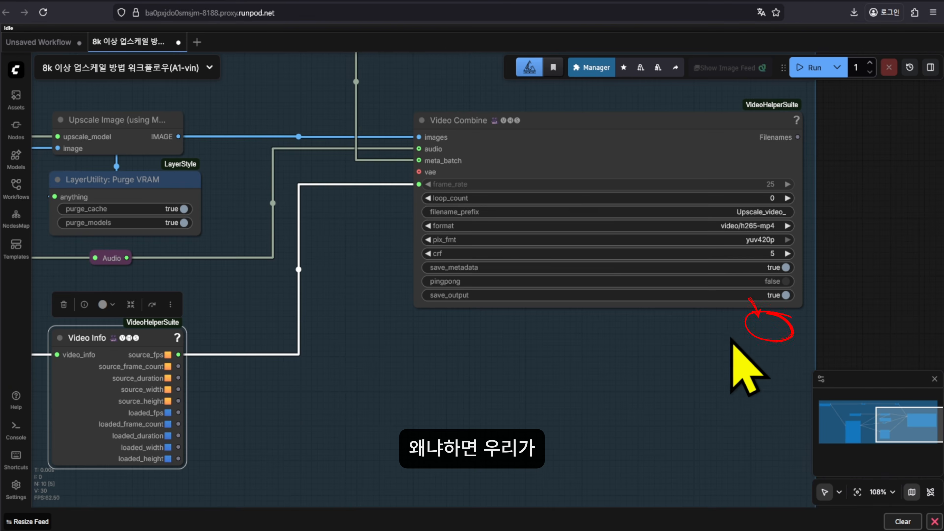
{"action": "left_click_drag", "start_coordinate": [678, 365], "coordinate": [701, 357]}
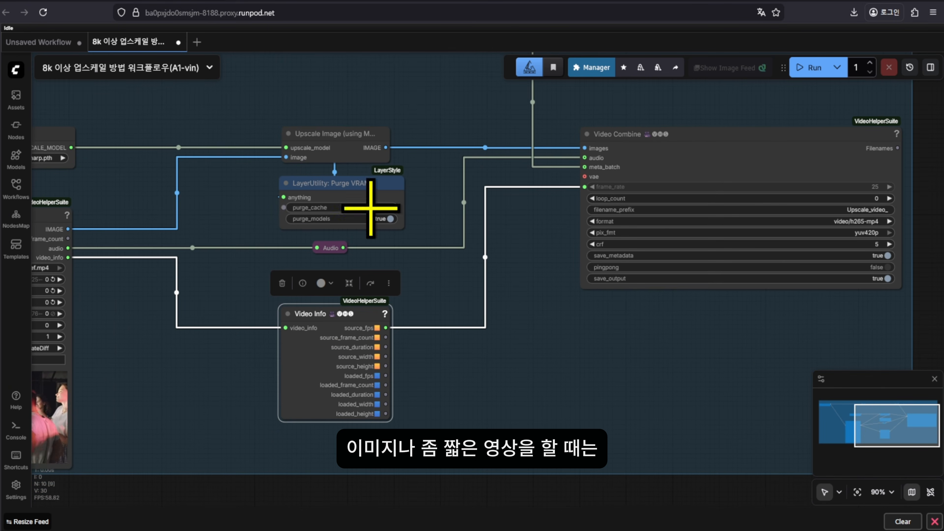
{"action": "left_click_drag", "start_coordinate": [582, 366], "coordinate": [456, 379]}
{"action": "scroll", "coordinate": [595, 343], "scroll_direction": "up", "scroll_amount": 3}
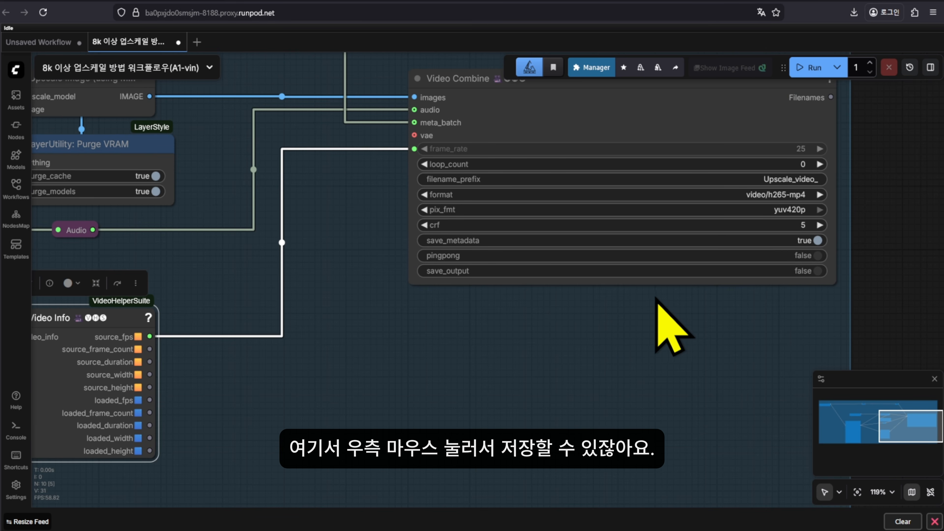
{"action": "left_click", "coordinate": [829, 272]}
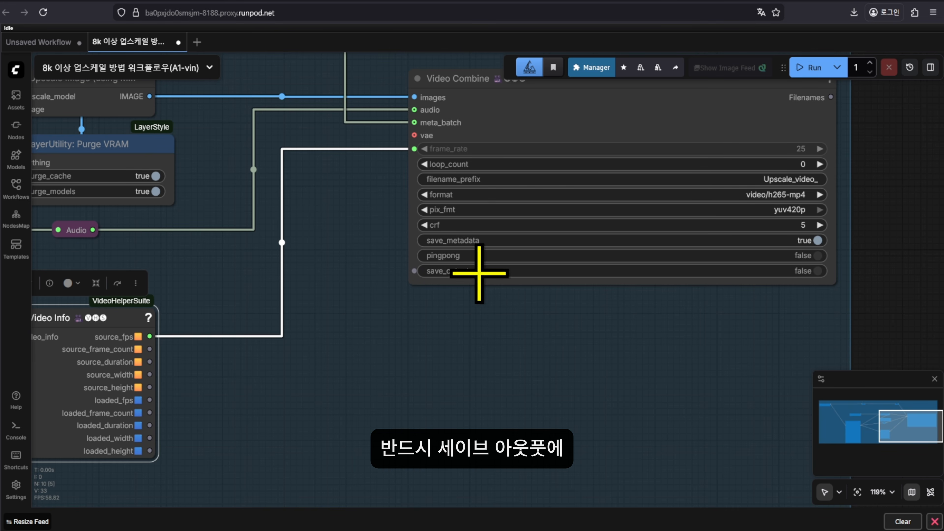
{"action": "left_click", "coordinate": [817, 271]}
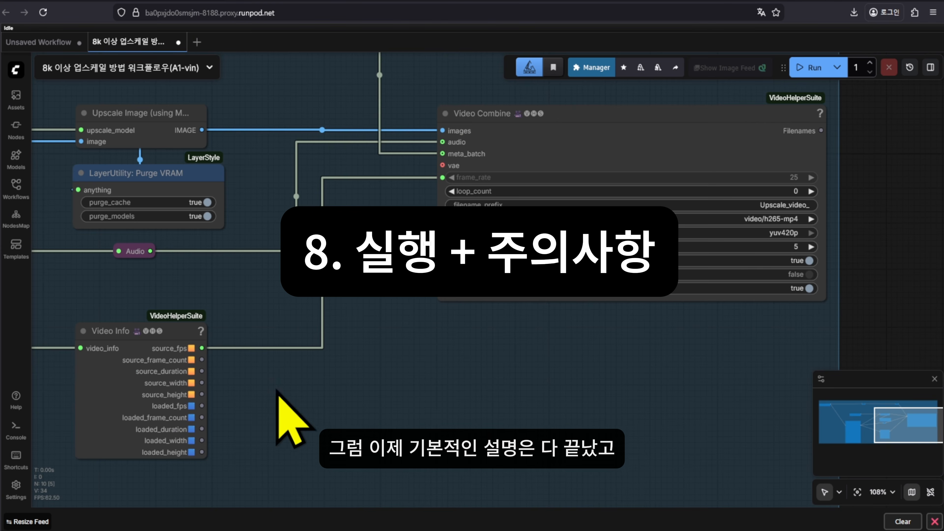
{"action": "scroll", "coordinate": [479, 394], "scroll_direction": "down", "scroll_amount": 5}
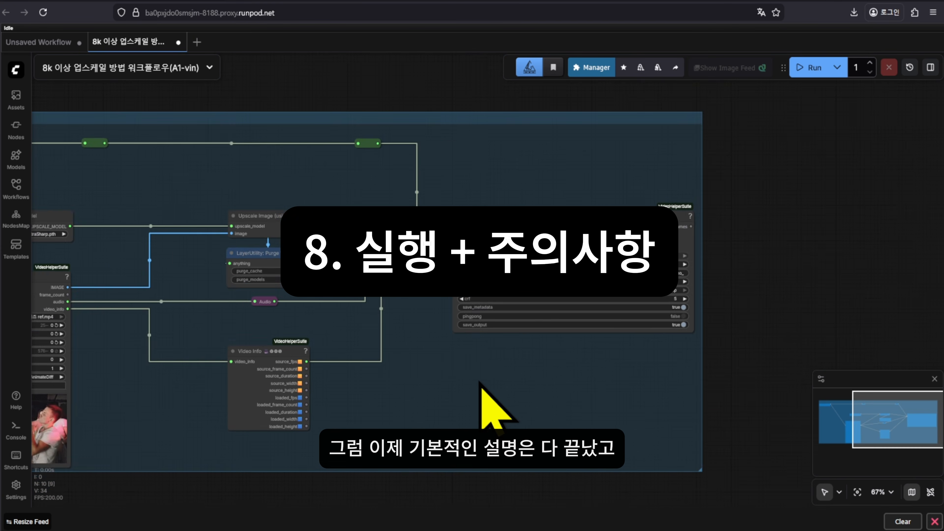
{"action": "left_click_drag", "start_coordinate": [469, 395], "coordinate": [583, 402]}
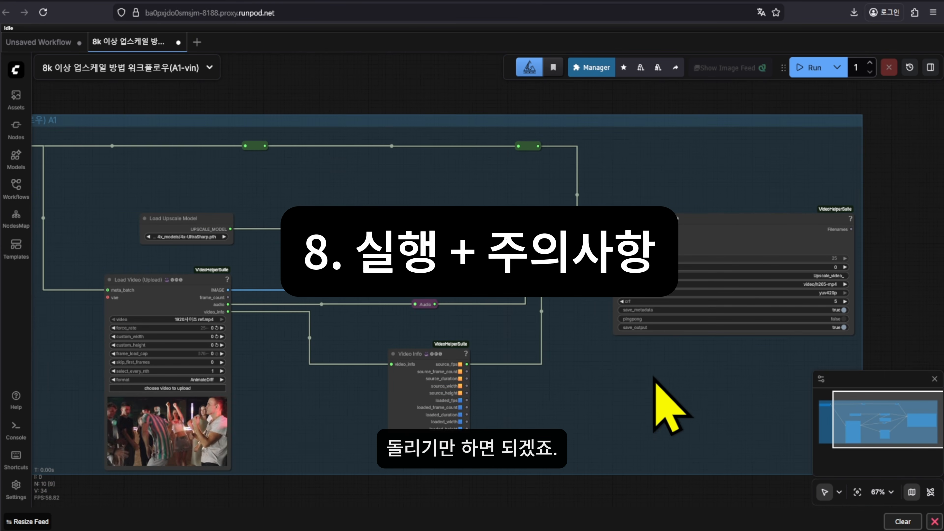
{"action": "left_click_drag", "start_coordinate": [654, 379], "coordinate": [747, 375]}
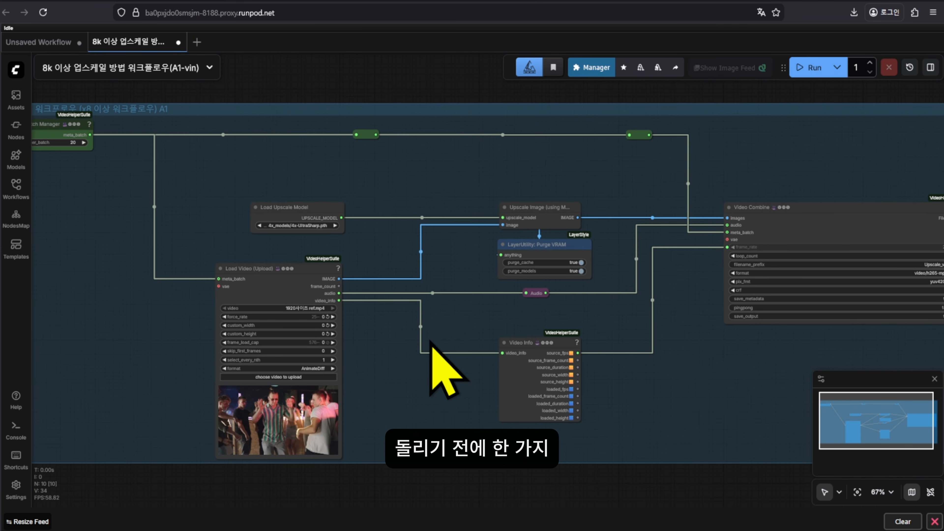
{"action": "scroll", "coordinate": [364, 356], "scroll_direction": "up", "scroll_amount": 10}
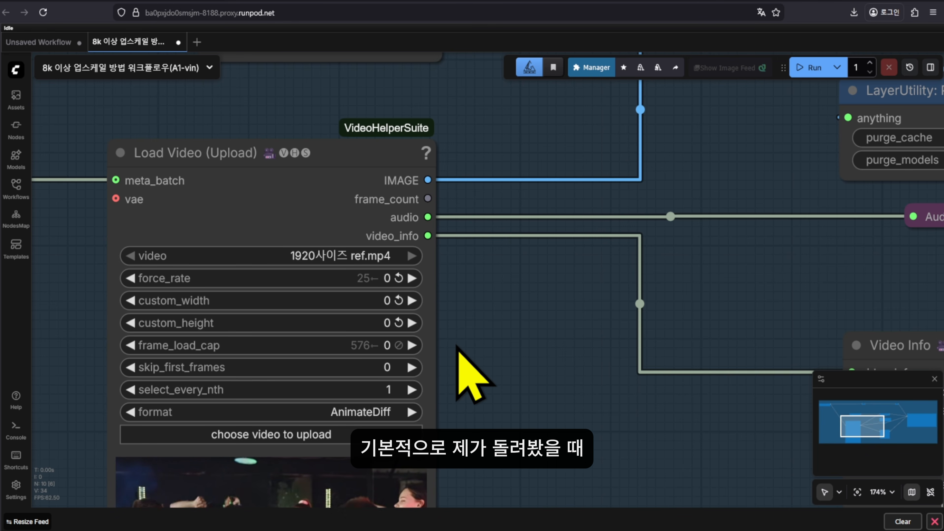
{"action": "scroll", "coordinate": [669, 320], "scroll_direction": "down", "scroll_amount": 8}
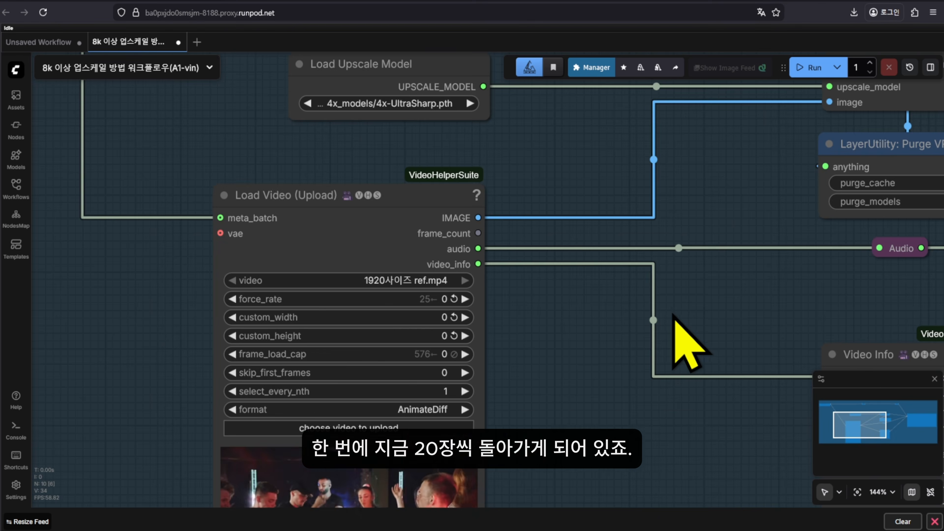
{"action": "left_click_drag", "start_coordinate": [483, 171], "coordinate": [217, 162]}
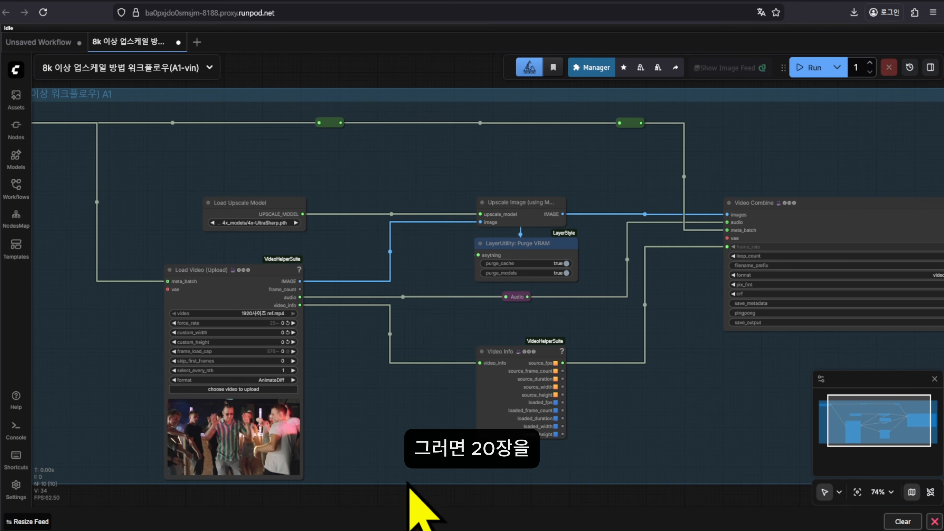
{"action": "scroll", "coordinate": [269, 284], "scroll_direction": "up", "scroll_amount": 3}
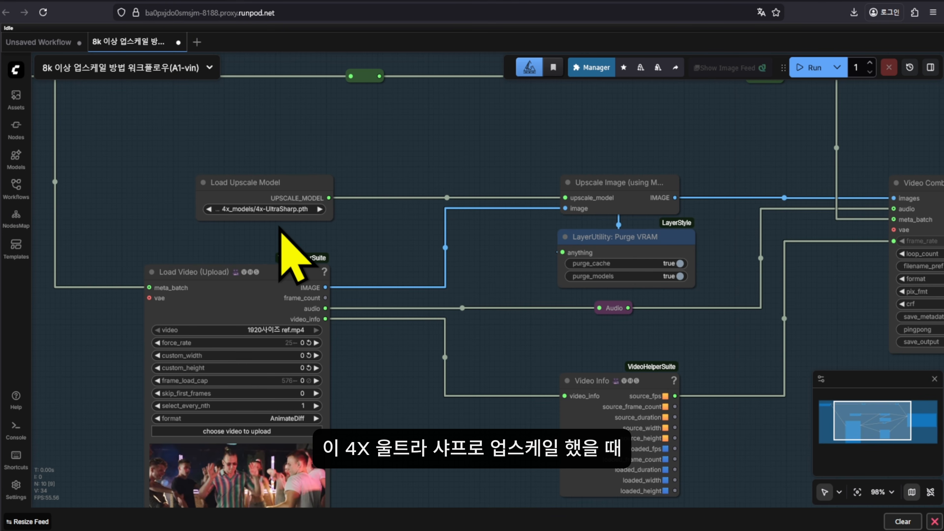
{"action": "left_click_drag", "start_coordinate": [512, 291], "coordinate": [485, 248]}
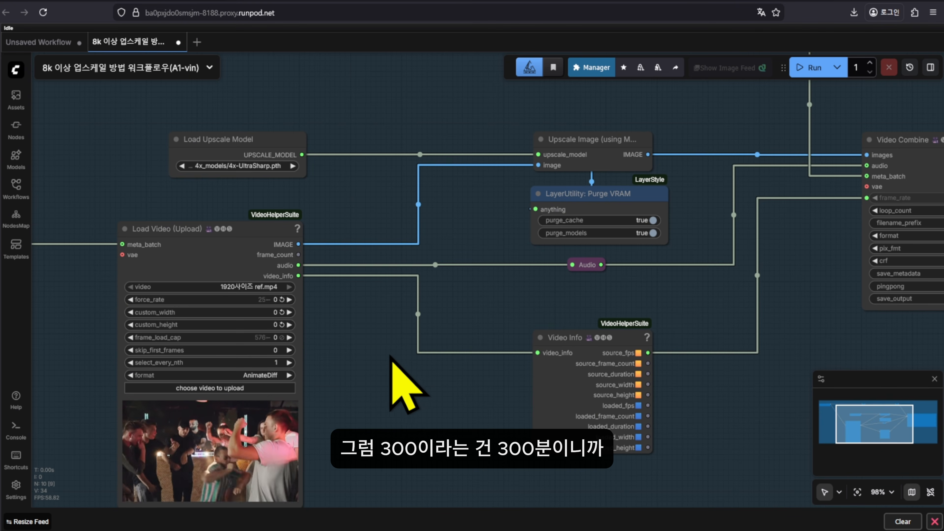
{"action": "left_click_drag", "start_coordinate": [392, 357], "coordinate": [424, 319]}
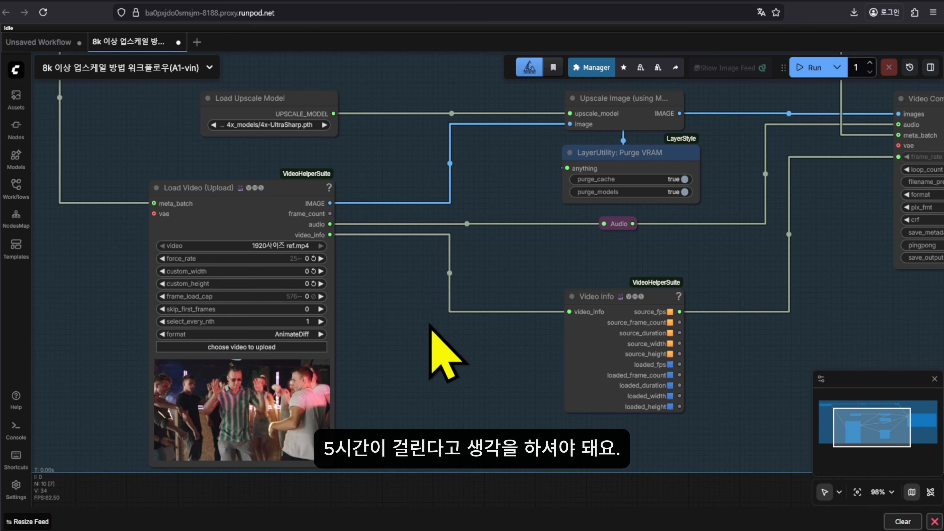
{"action": "scroll", "coordinate": [466, 347], "scroll_direction": "down", "scroll_amount": 2}
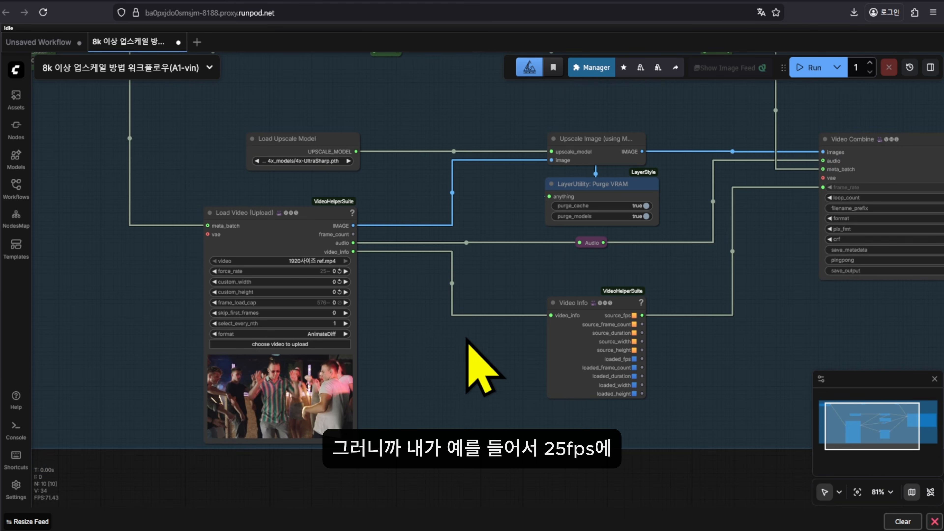
{"action": "scroll", "coordinate": [359, 281], "scroll_direction": "up", "scroll_amount": 2}
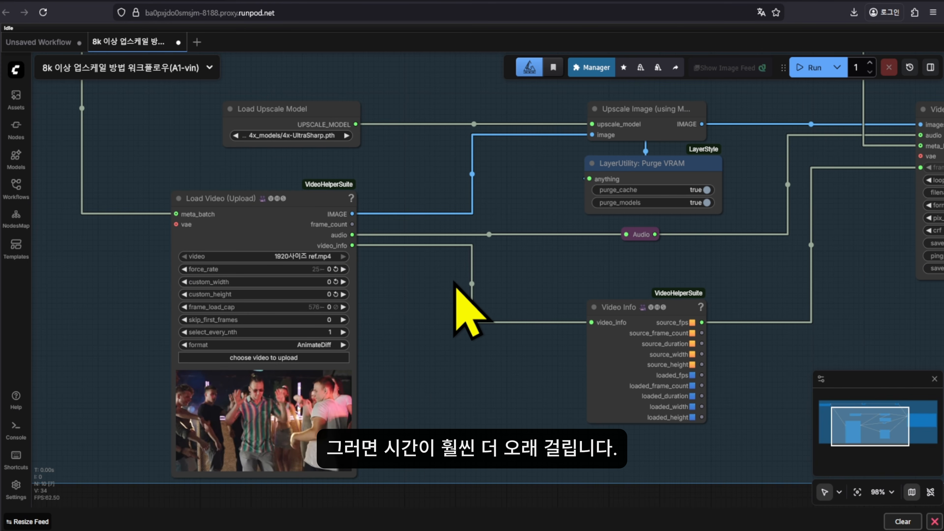
{"action": "scroll", "coordinate": [474, 389], "scroll_direction": "down", "scroll_amount": 8}
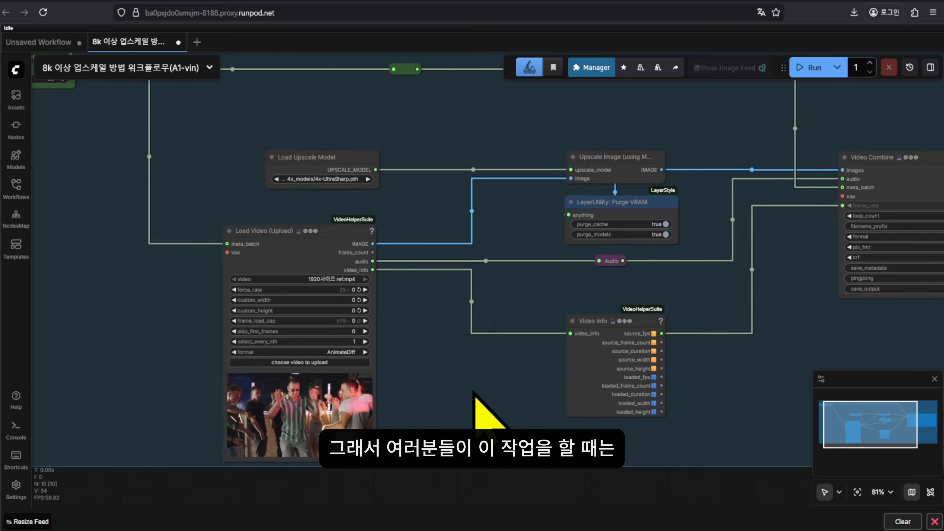
{"action": "left_click_drag", "start_coordinate": [474, 394], "coordinate": [393, 397]}
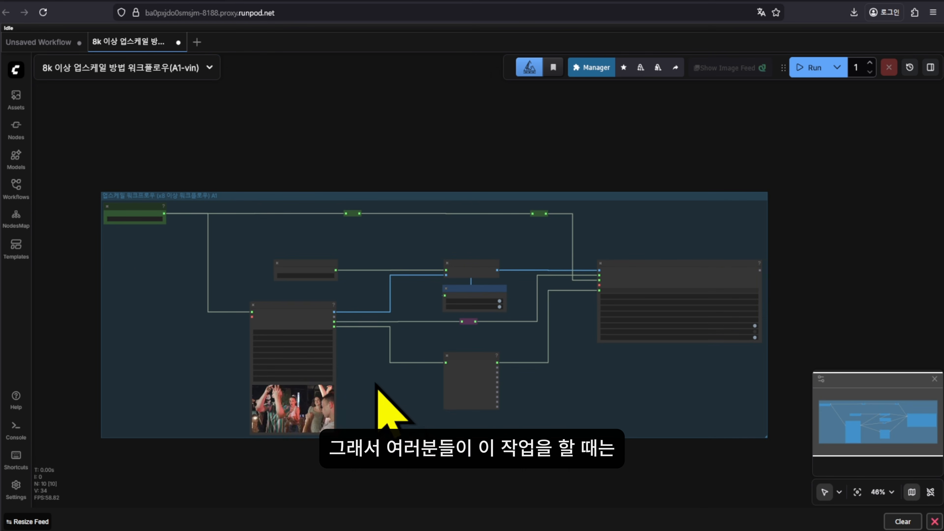
{"action": "scroll", "coordinate": [376, 385], "scroll_direction": "up", "scroll_amount": 1}
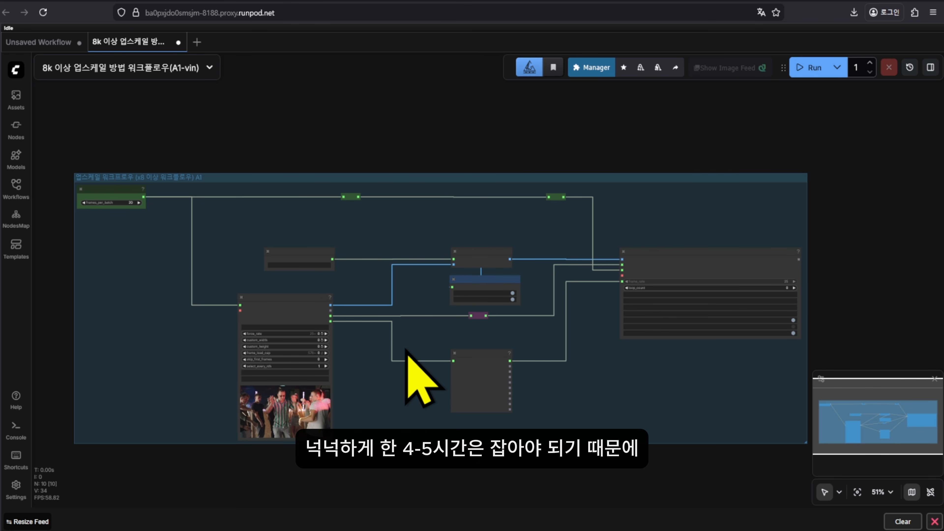
{"action": "scroll", "coordinate": [388, 344], "scroll_direction": "up", "scroll_amount": 2}
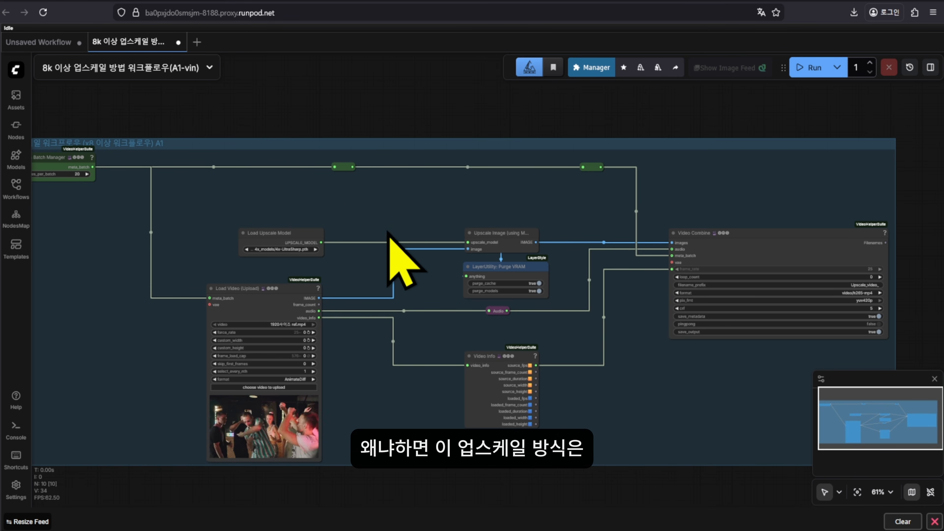
Review the upscale model list and nearby nodes, then open Load Video's frame_load_cap prompt
{"action": "scroll", "coordinate": [389, 249], "scroll_direction": "up", "scroll_amount": 10}
{"action": "left_click", "coordinate": [348, 277]}
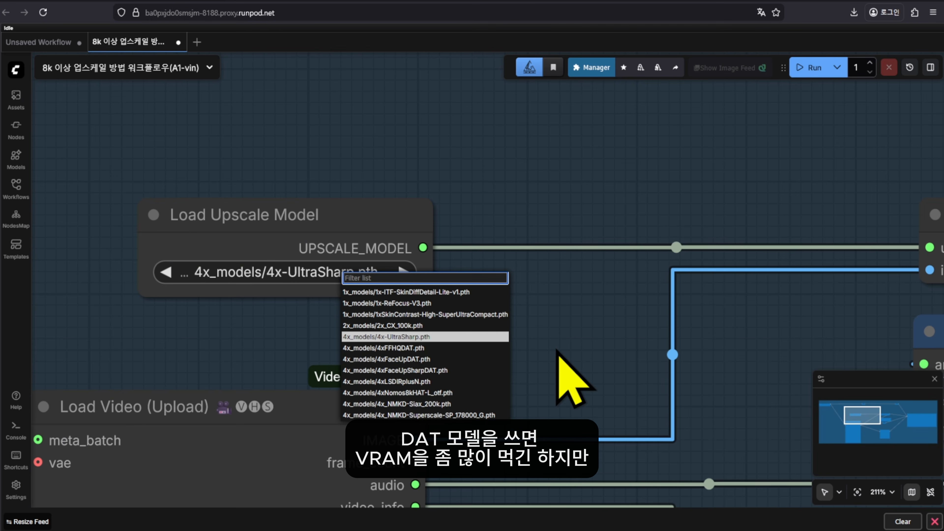
{"action": "scroll", "coordinate": [556, 331], "scroll_direction": "down", "scroll_amount": 6}
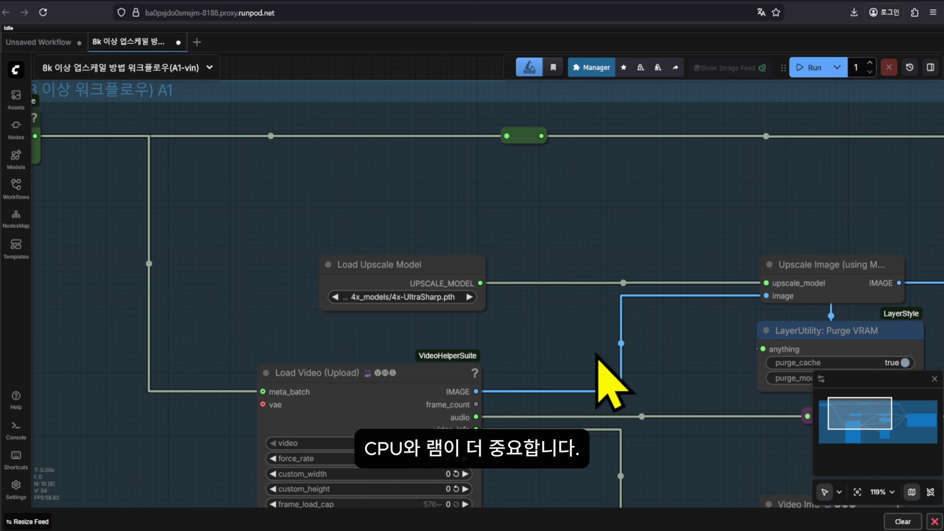
{"action": "left_click_drag", "start_coordinate": [611, 379], "coordinate": [537, 265]}
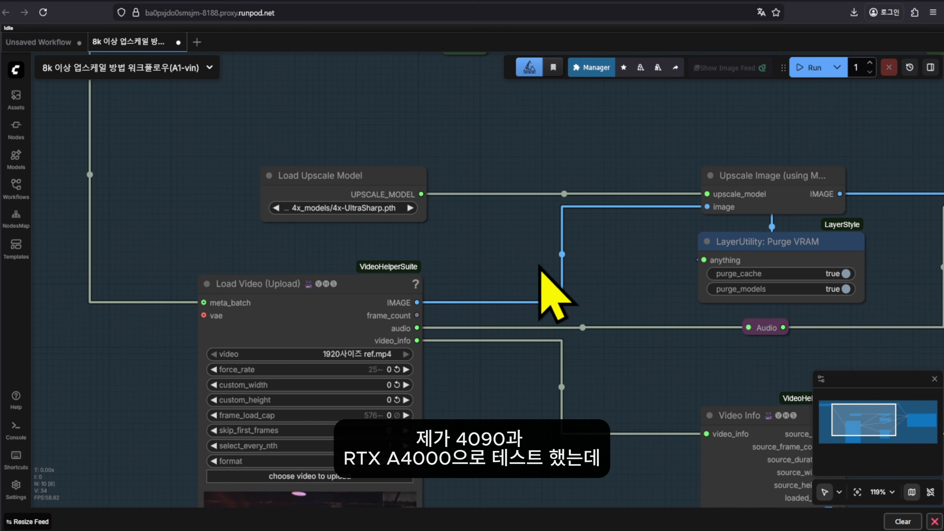
{"action": "scroll", "coordinate": [569, 284], "scroll_direction": "down", "scroll_amount": 2}
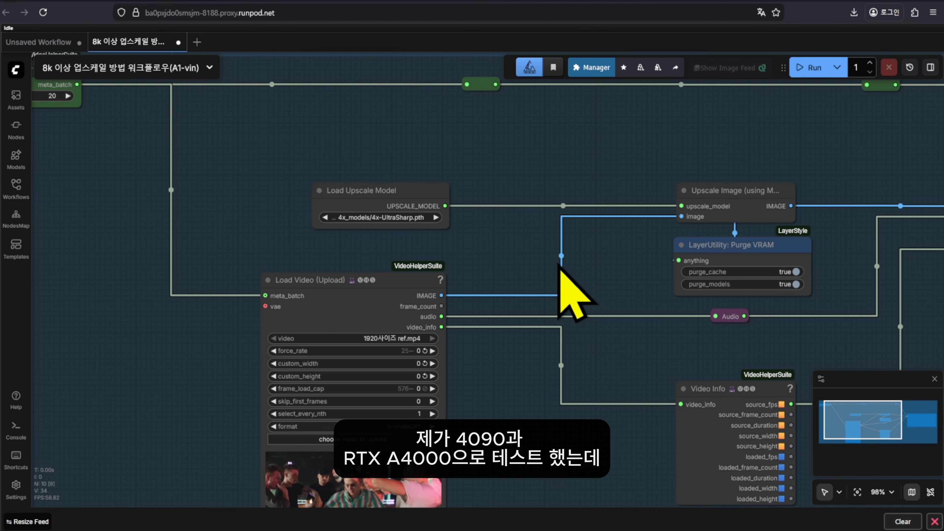
{"action": "left_click_drag", "start_coordinate": [569, 295], "coordinate": [493, 267]}
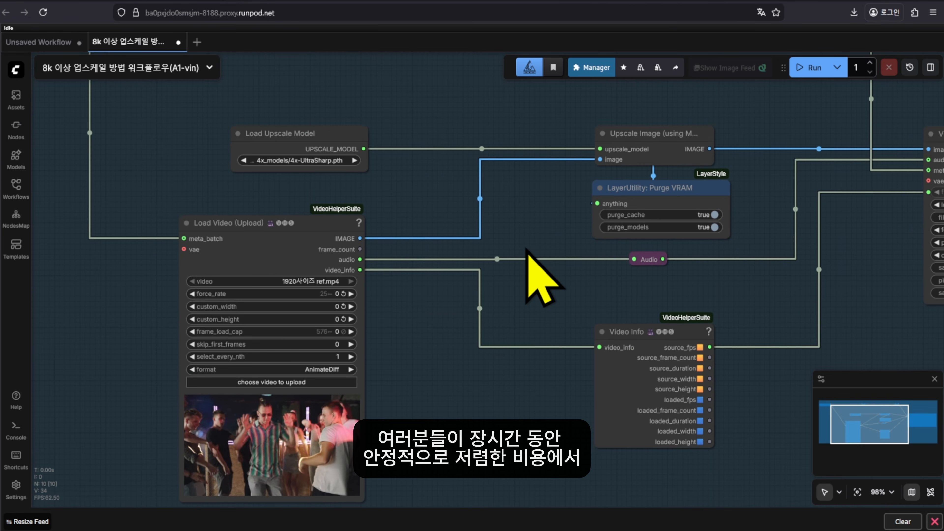
{"action": "scroll", "coordinate": [527, 250], "scroll_direction": "down", "scroll_amount": 2}
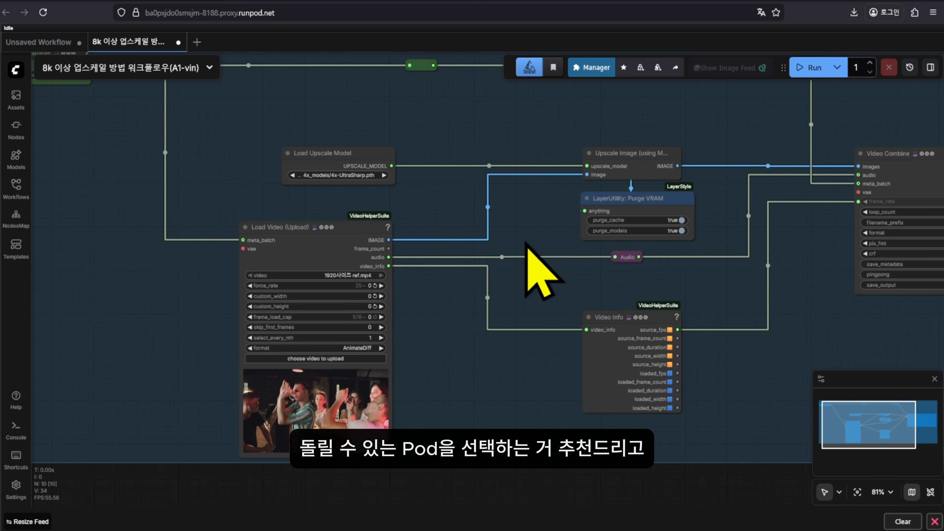
{"action": "scroll", "coordinate": [379, 317], "scroll_direction": "up", "scroll_amount": 6}
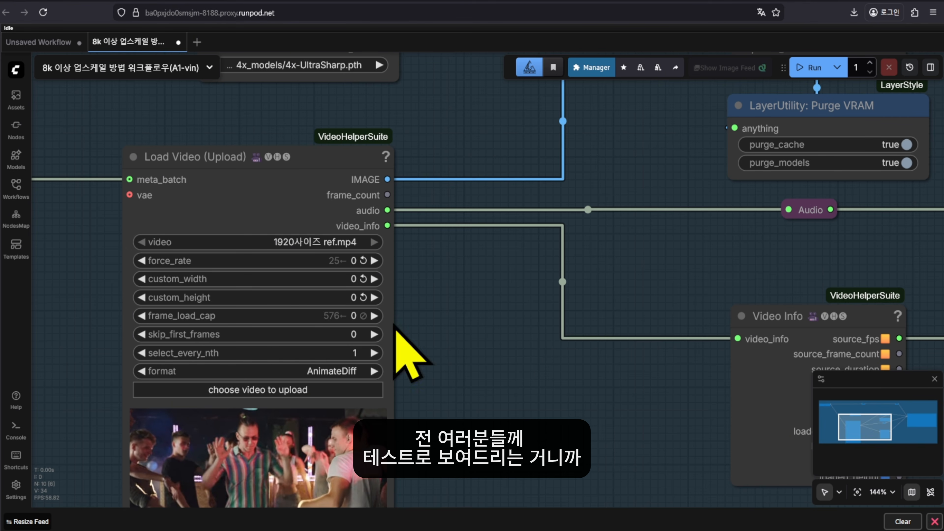
{"action": "left_click", "coordinate": [348, 319]}
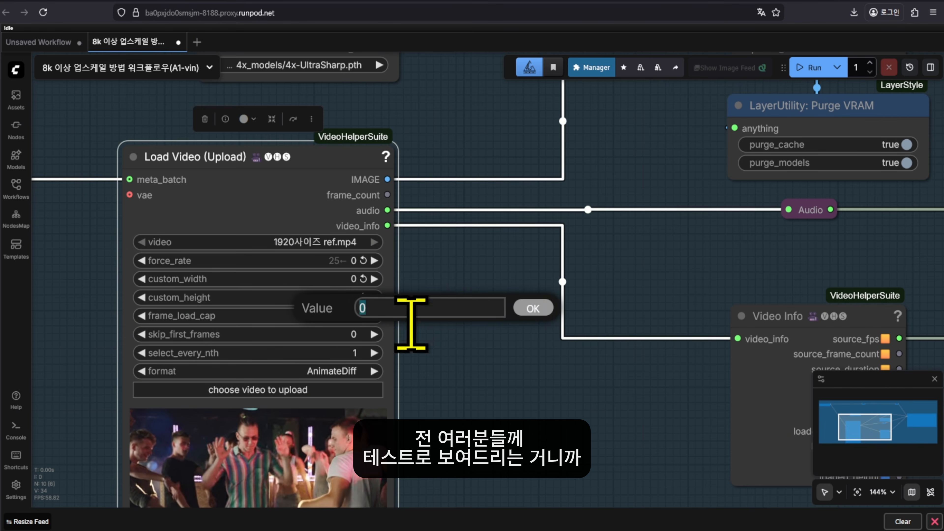
Enter 75 as the Load Video frame_load_cap
{"action": "type", "text": "75"}
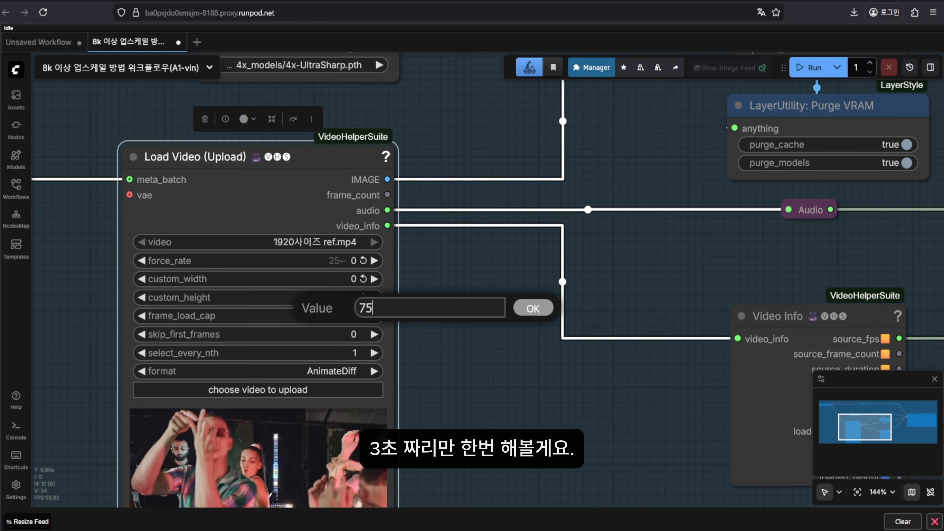
{"action": "key", "text": "Return"}
{"action": "scroll", "coordinate": [541, 239], "scroll_direction": "down", "scroll_amount": 7}
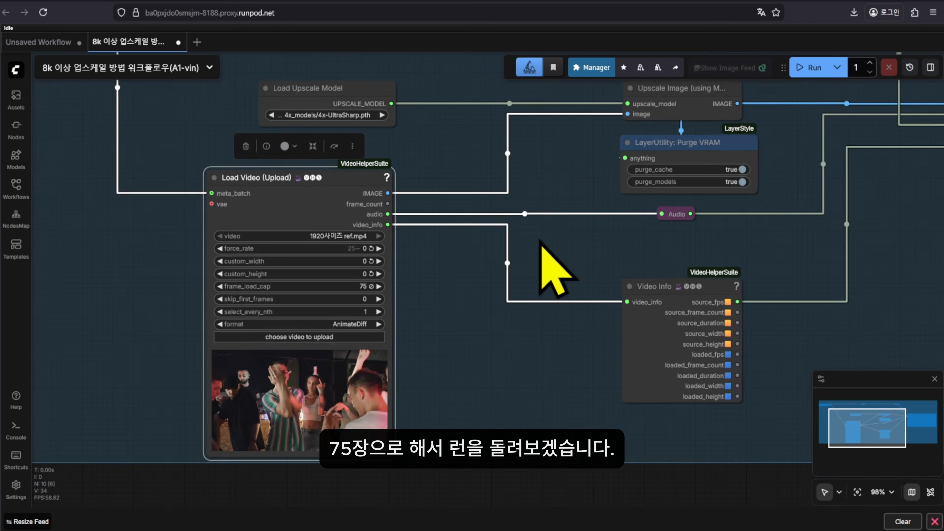
{"action": "left_click_drag", "start_coordinate": [528, 259], "coordinate": [494, 332]}
Move the floating Run bar near Load Video and start the upscale workflow
{"action": "left_click_drag", "start_coordinate": [783, 67], "coordinate": [661, 195]}
{"action": "left_click_drag", "start_coordinate": [727, 179], "coordinate": [468, 241]}
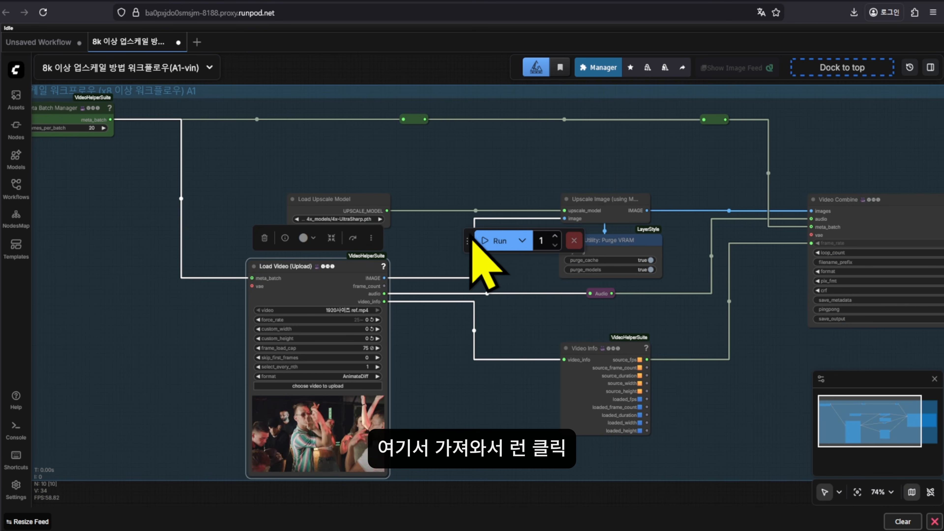
{"action": "left_click", "coordinate": [486, 240]}
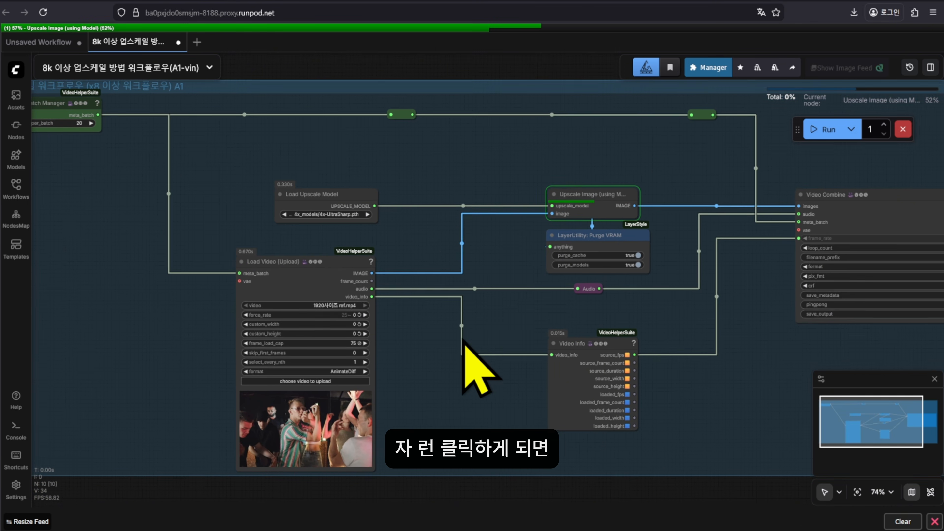
{"action": "scroll", "coordinate": [546, 228], "scroll_direction": "up", "scroll_amount": 3}
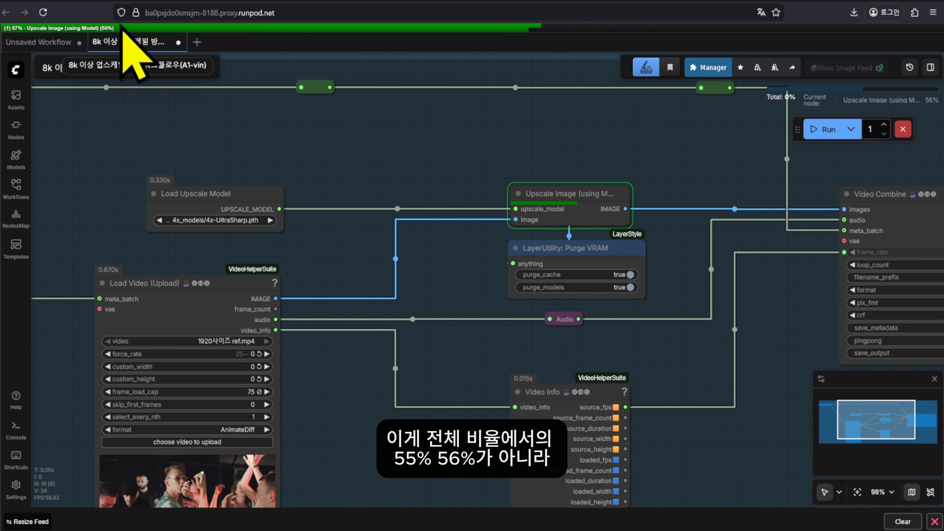
{"action": "left_click_drag", "start_coordinate": [660, 301], "coordinate": [806, 295]}
{"action": "scroll", "coordinate": [806, 295], "scroll_direction": "down", "scroll_amount": 2}
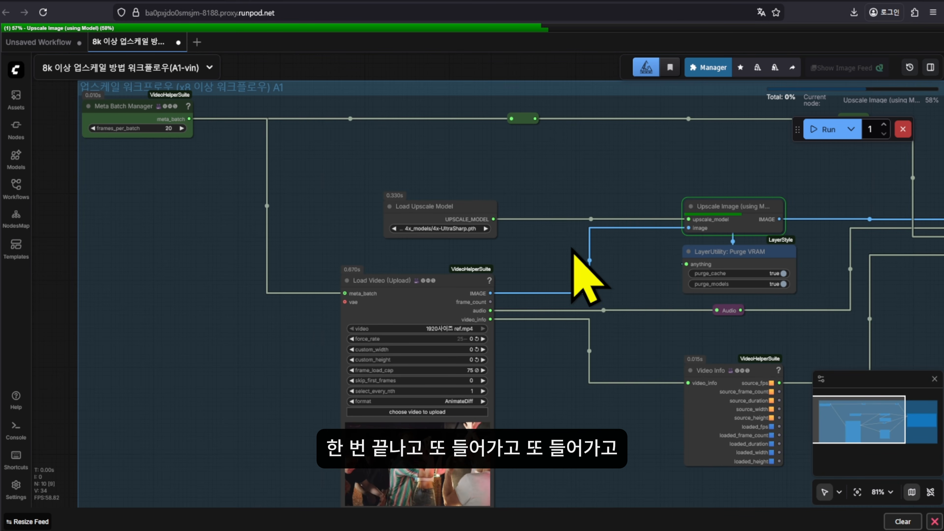
{"action": "scroll", "coordinate": [632, 354], "scroll_direction": "down", "scroll_amount": 2}
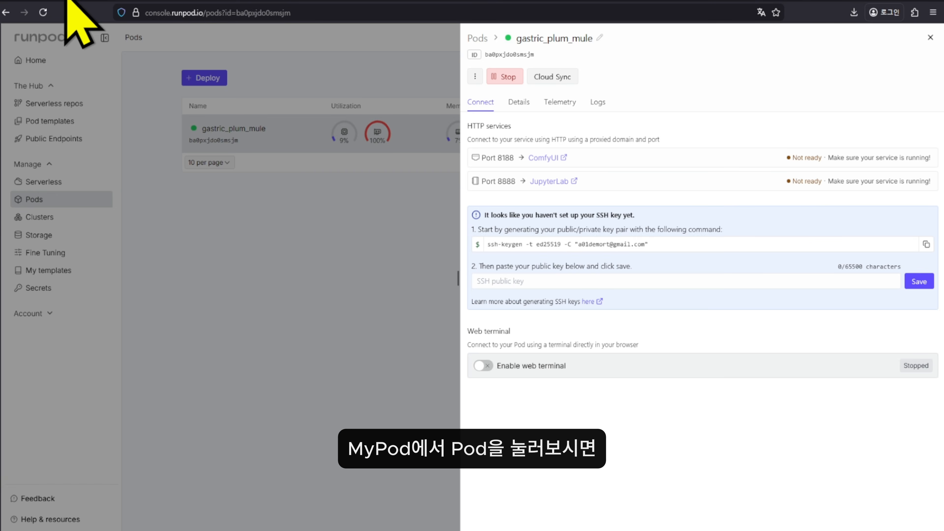
Open the gastric_plum_mule pod's container logs in the Runpod console
{"action": "left_click", "coordinate": [228, 244]}
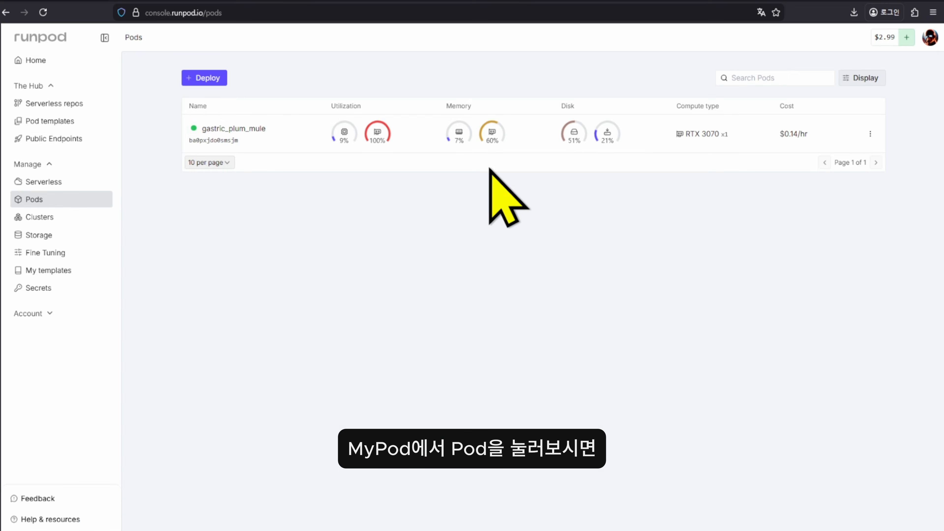
{"action": "left_click", "coordinate": [495, 150]}
{"action": "left_click", "coordinate": [598, 102]}
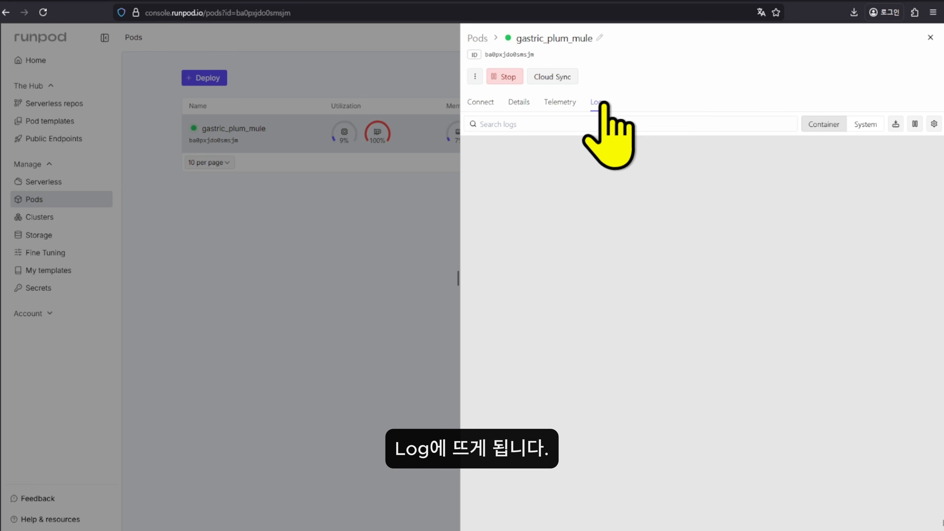
{"action": "scroll", "coordinate": [758, 380], "scroll_direction": "up", "scroll_amount": 3}
{"action": "scroll", "coordinate": [855, 420], "scroll_direction": "down", "scroll_amount": 3}
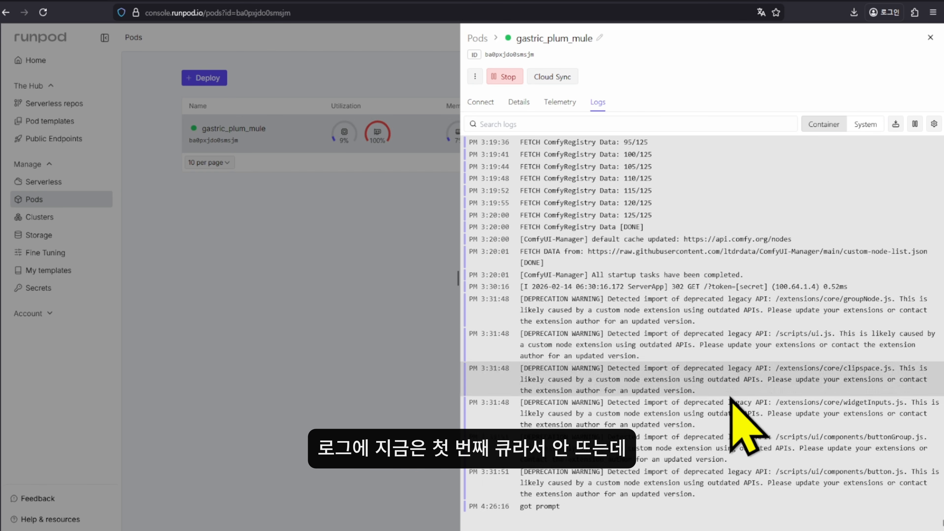
{"action": "left_click_drag", "start_coordinate": [708, 518], "coordinate": [847, 468]}
{"action": "left_click", "coordinate": [691, 487]}
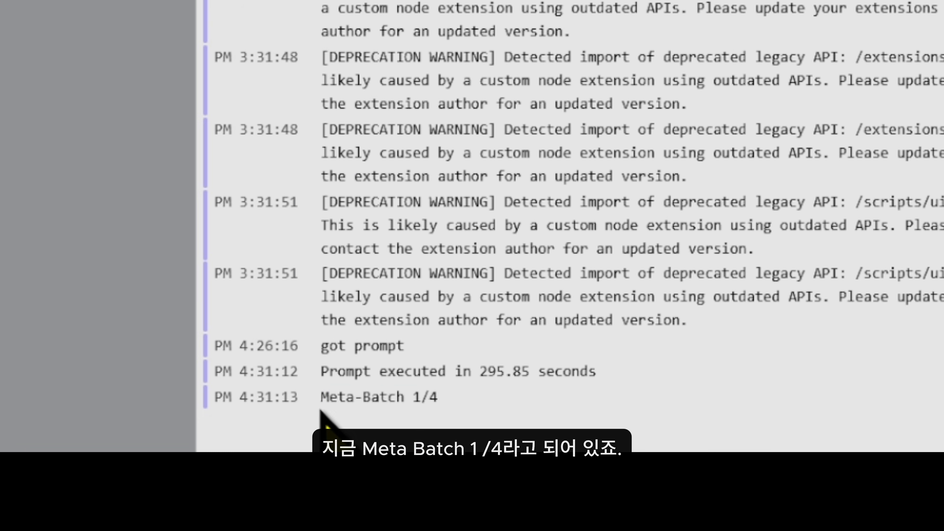
Read the 'executed in 295.85 seconds' and Meta-Batch 1/4 log lines, then return to Pods
{"action": "left_click_drag", "start_coordinate": [523, 509], "coordinate": [557, 513]}
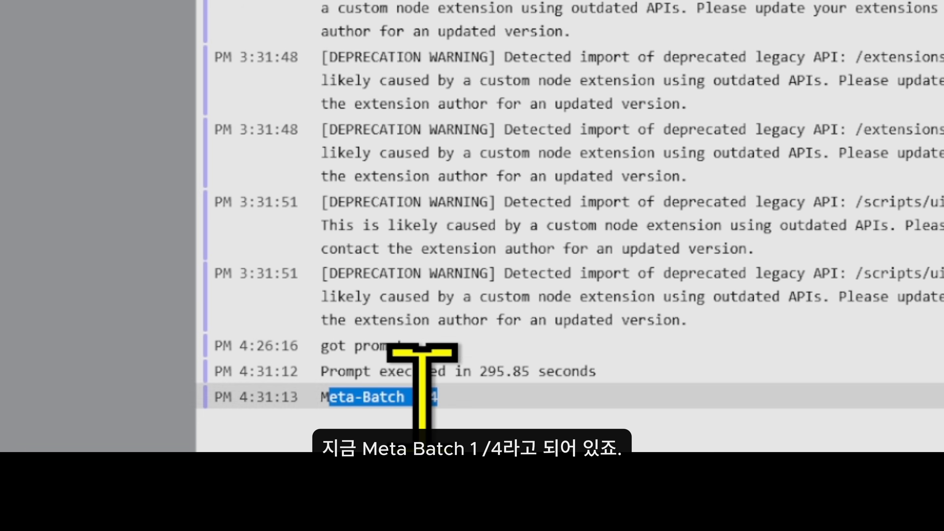
{"action": "left_click", "coordinate": [585, 514]}
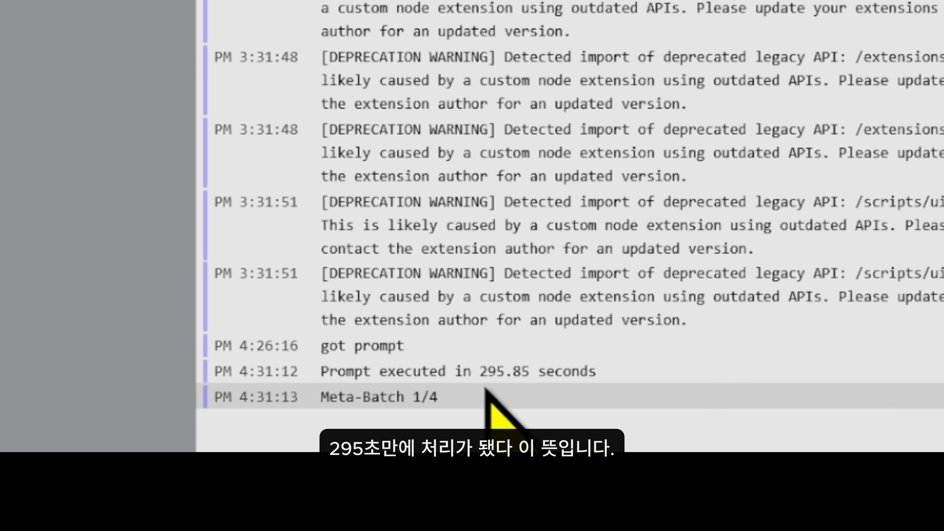
{"action": "left_click_drag", "start_coordinate": [564, 400], "coordinate": [297, 363]}
{"action": "left_click_drag", "start_coordinate": [494, 374], "coordinate": [521, 372]}
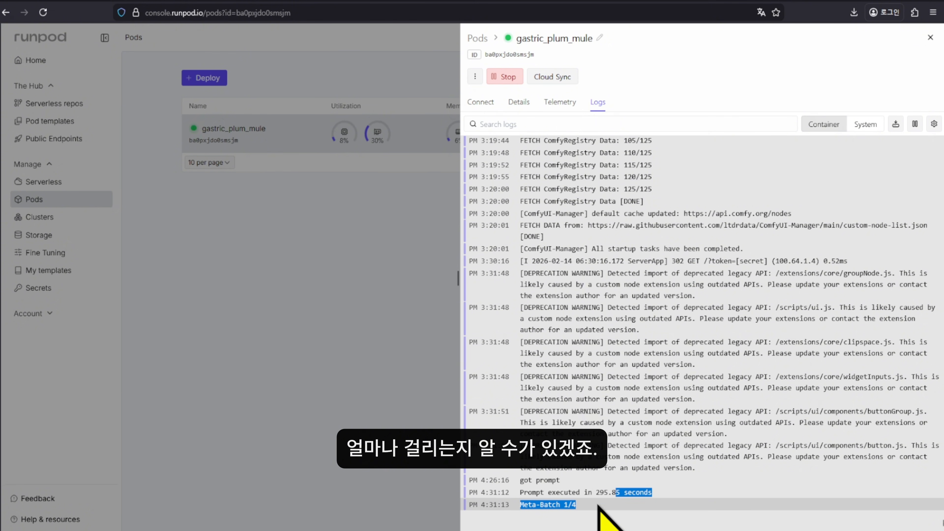
{"action": "left_click", "coordinate": [589, 512]}
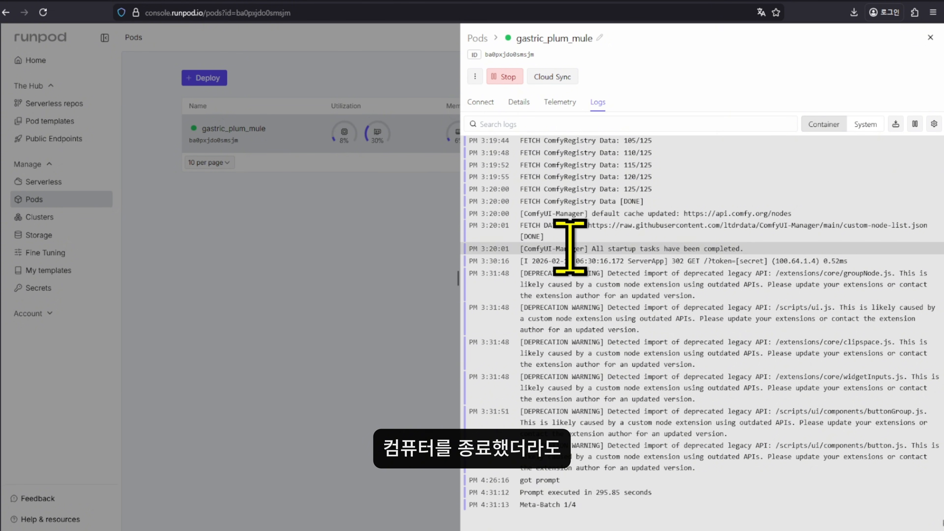
{"action": "left_click", "coordinate": [373, 358]}
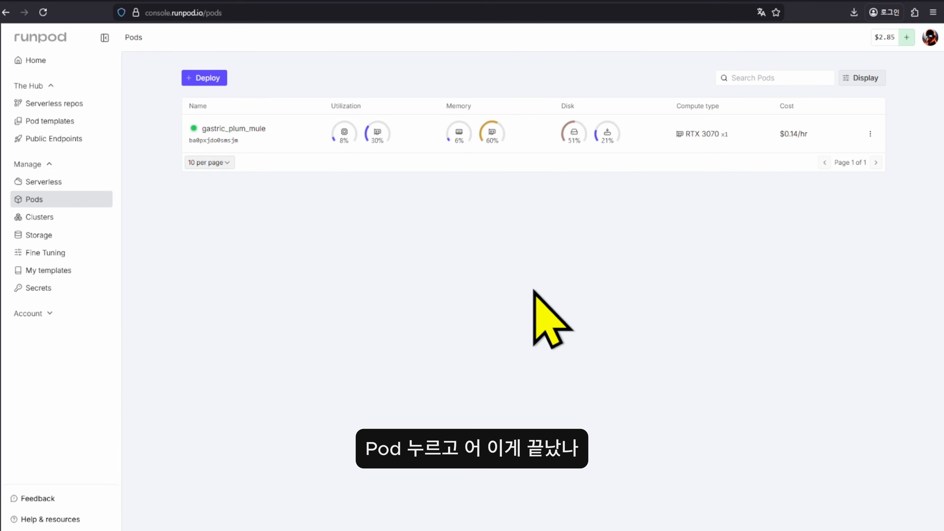
{"action": "left_click", "coordinate": [610, 139]}
{"action": "left_click", "coordinate": [597, 102]}
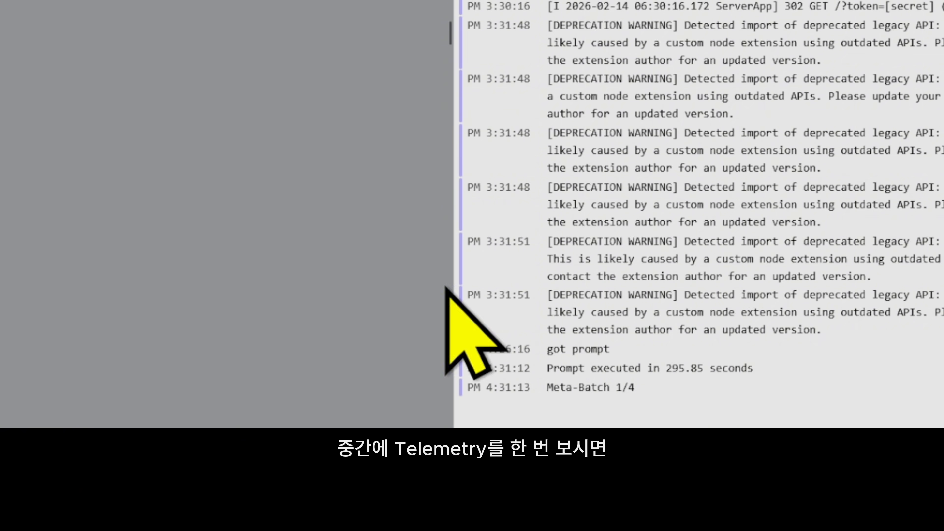
{"action": "left_click", "coordinate": [560, 102]}
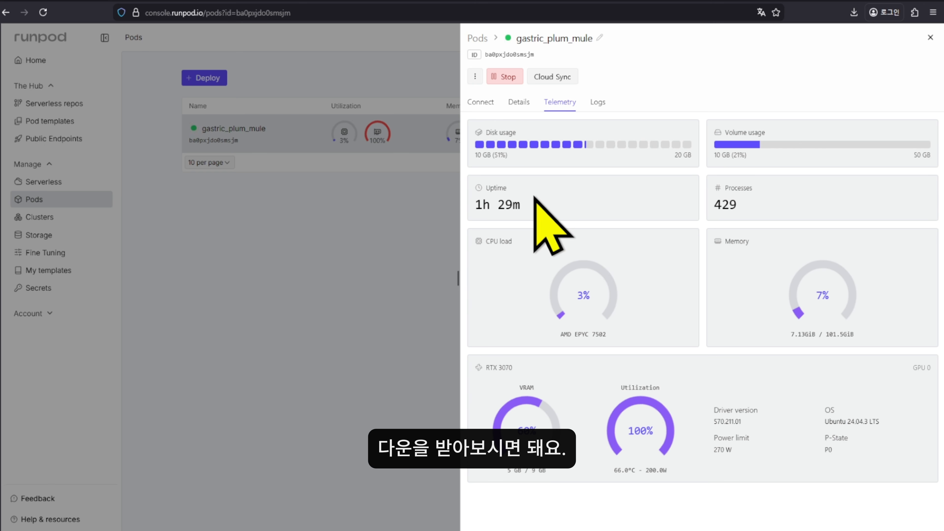
{"action": "left_click", "coordinate": [597, 102]}
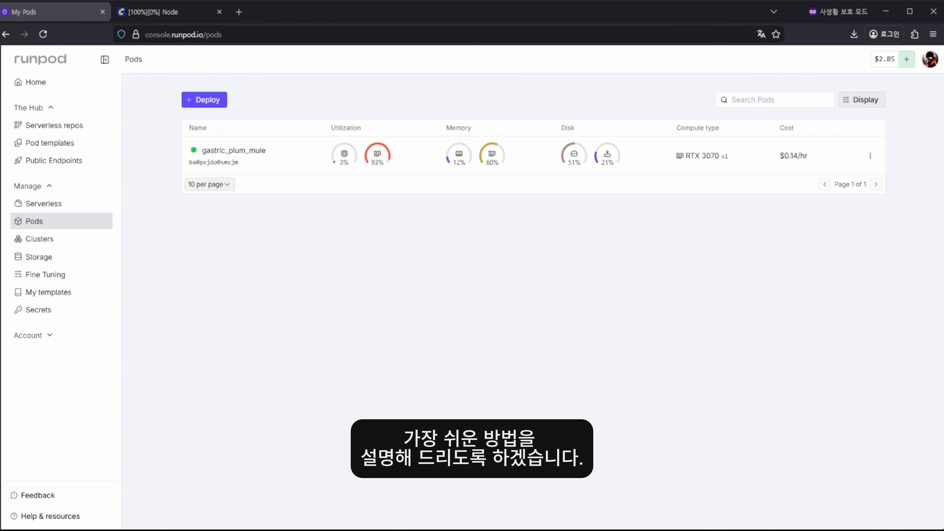
Launch JupyterLab from the pod's connect options and browse into ComfyUI/models/upscale_models
{"action": "left_click", "coordinate": [629, 147]}
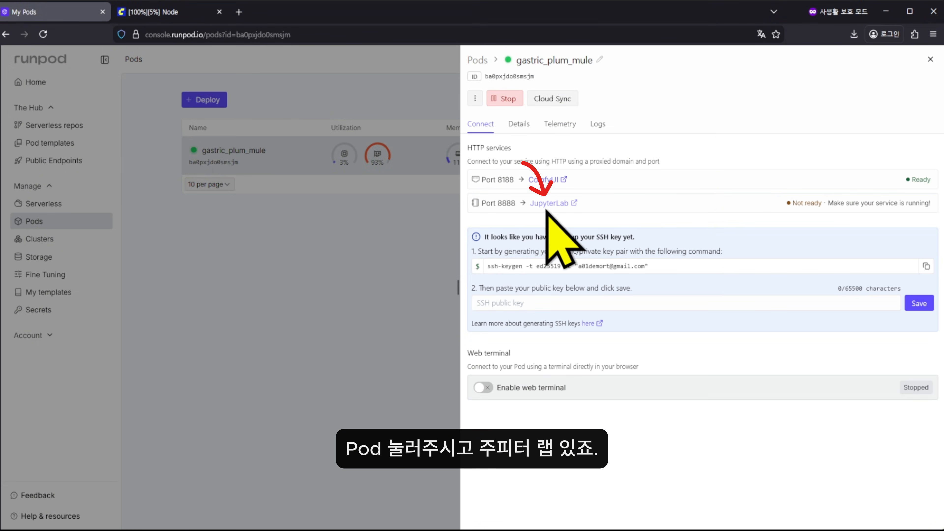
{"action": "left_click", "coordinate": [553, 203]}
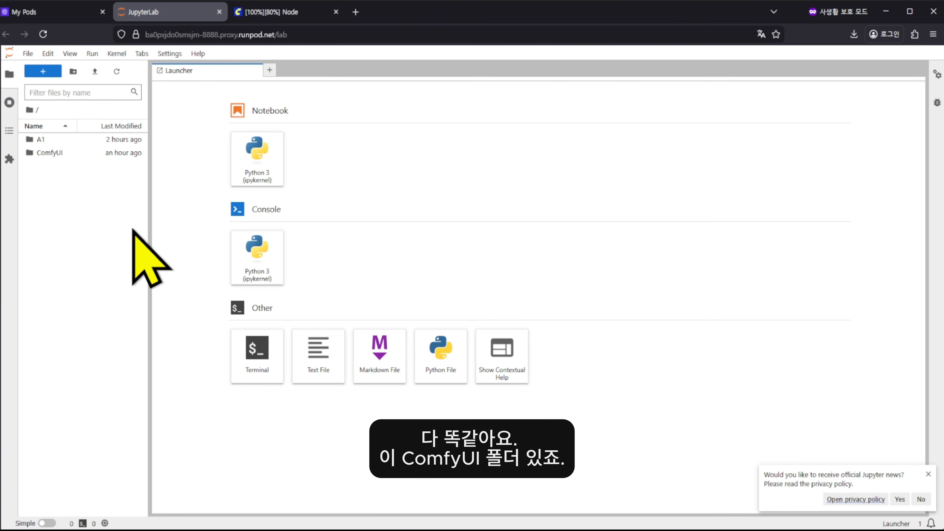
{"action": "left_click", "coordinate": [43, 153]}
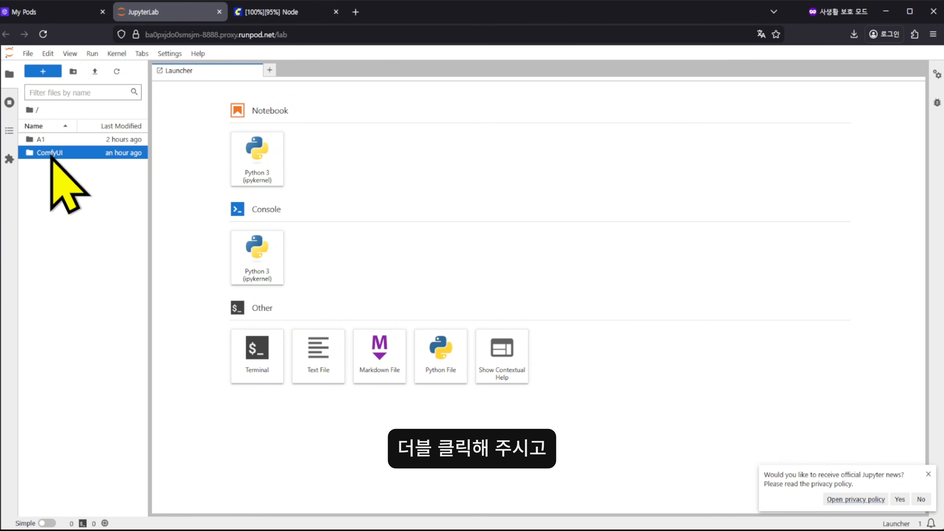
{"action": "double_click", "coordinate": [52, 157]}
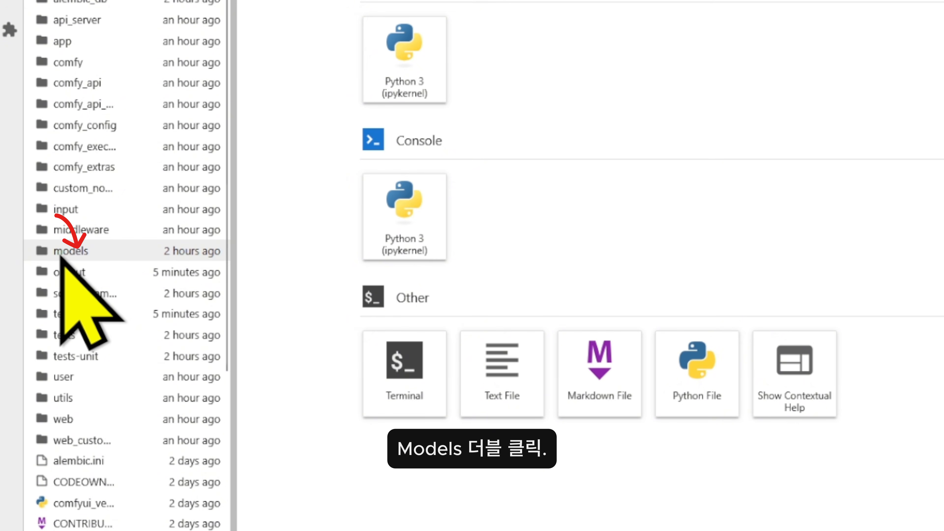
{"action": "double_click", "coordinate": [70, 253]}
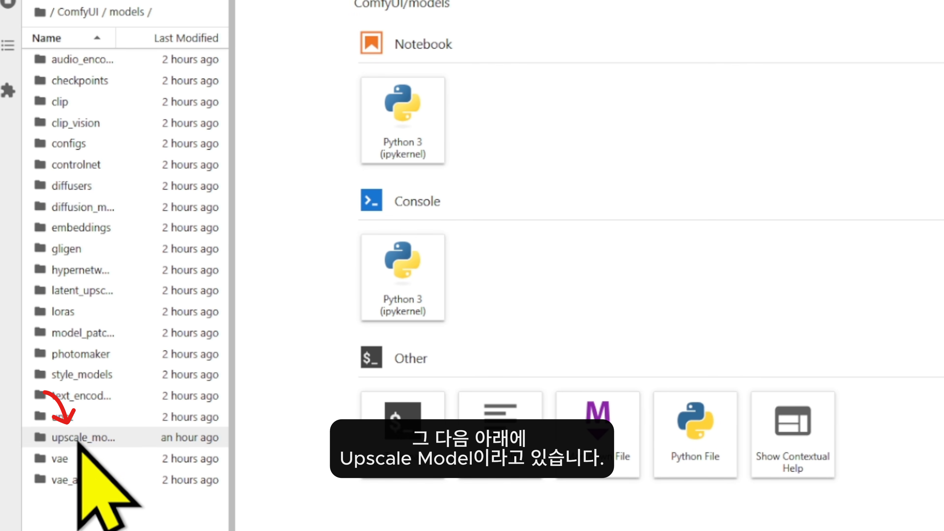
{"action": "left_click", "coordinate": [77, 439]}
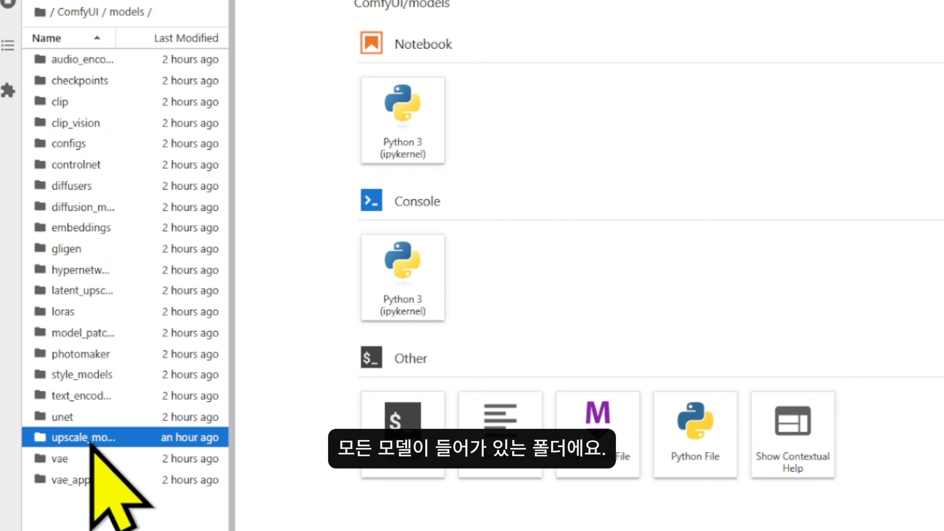
{"action": "double_click", "coordinate": [81, 439]}
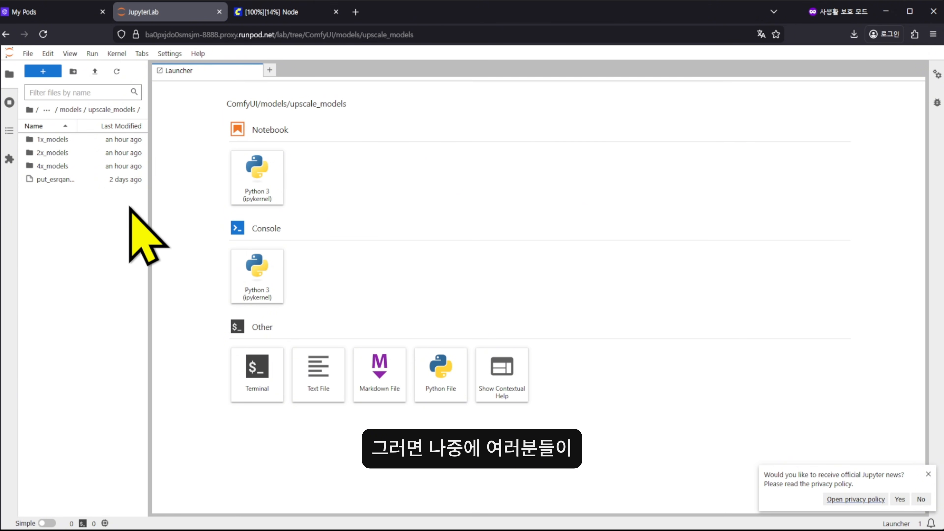
{"action": "left_click", "coordinate": [280, 17]}
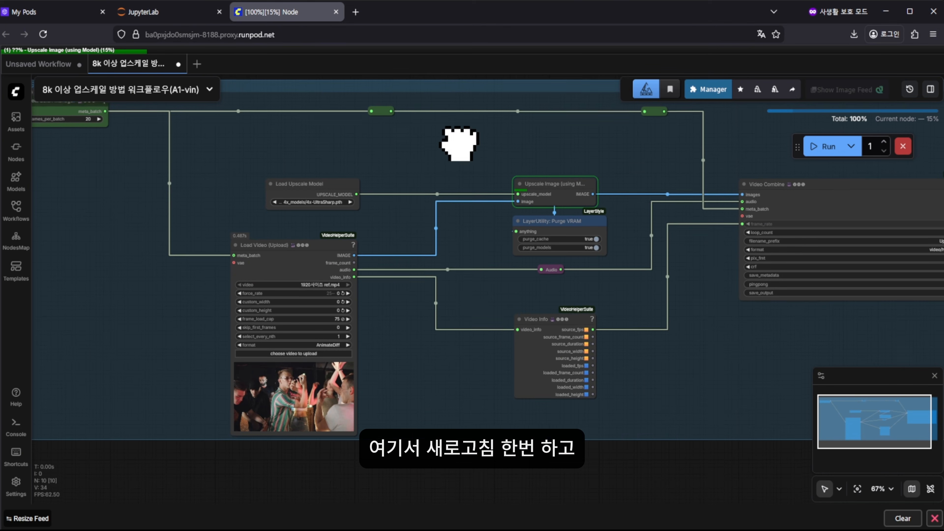
Check the loader's upscale model, then upload the 64 MB model file into upscale_models
{"action": "left_click", "coordinate": [320, 200]}
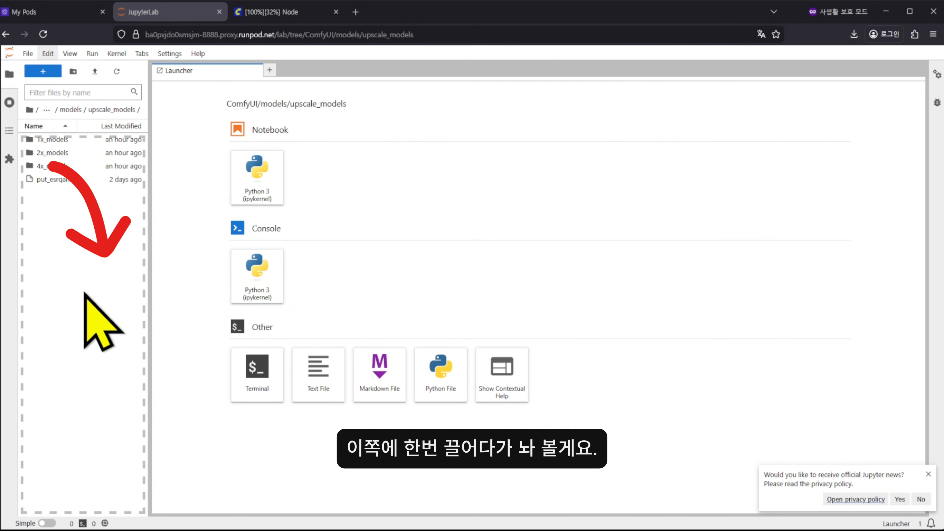
{"action": "left_click_drag", "start_coordinate": [106, 238], "coordinate": [84, 260]}
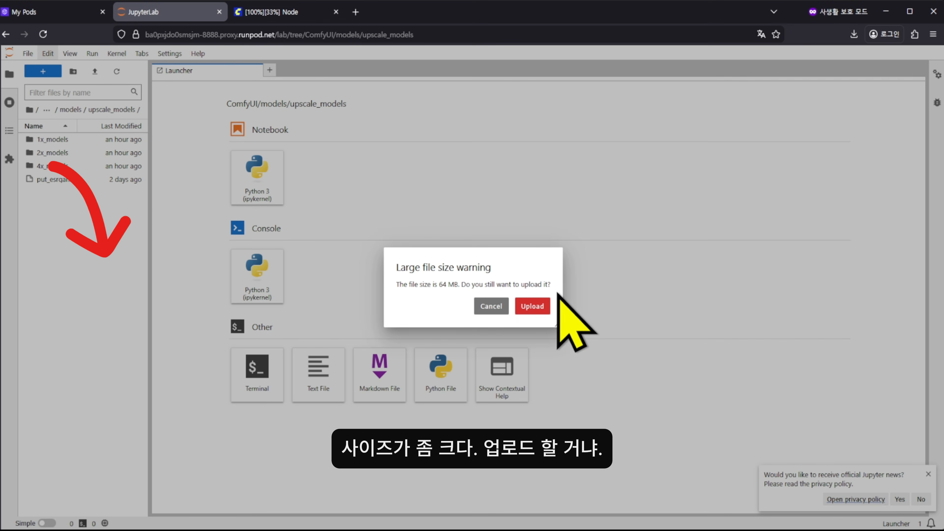
{"action": "left_click", "coordinate": [532, 311]}
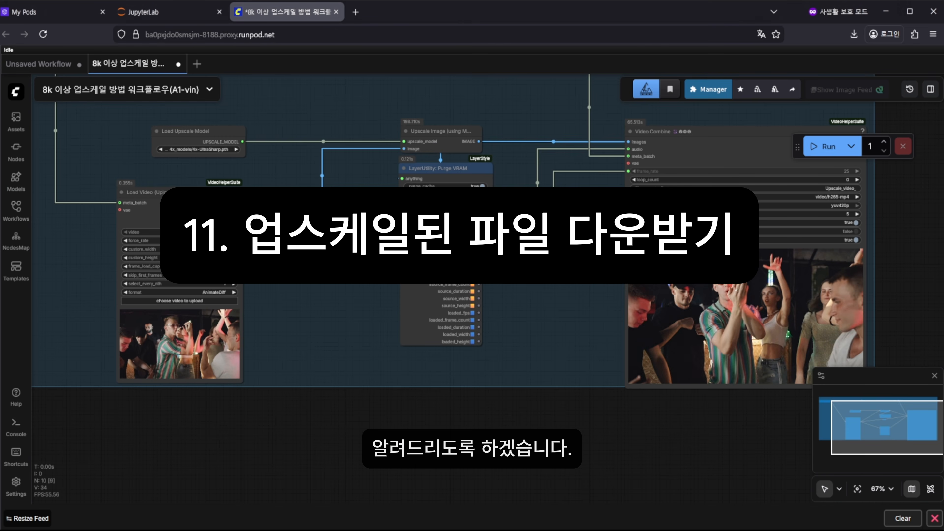
Zoom and pan across the finished upscale workflow, then go to the gastric_plum_mule pod's logs
{"action": "scroll", "coordinate": [446, 394], "scroll_direction": "down", "scroll_amount": 4}
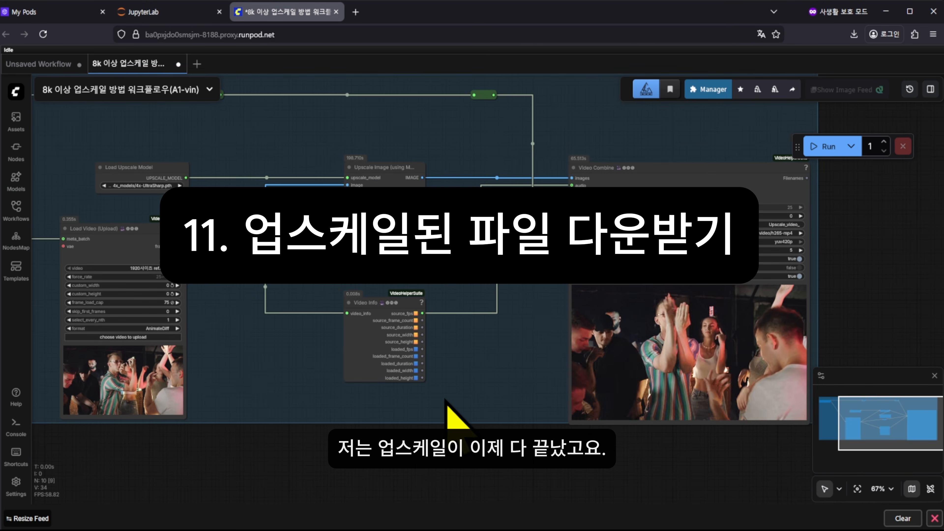
{"action": "scroll", "coordinate": [496, 309], "scroll_direction": "up", "scroll_amount": 3}
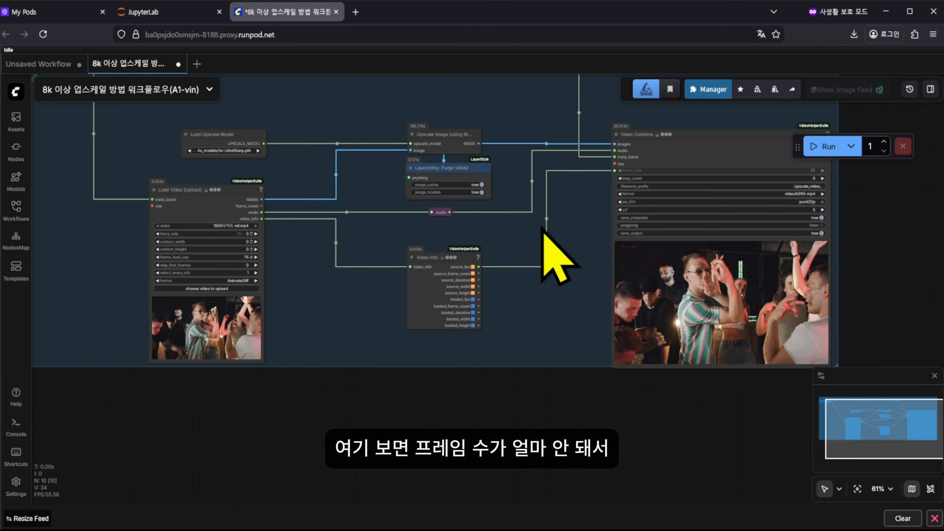
{"action": "left_click_drag", "start_coordinate": [514, 253], "coordinate": [473, 237]}
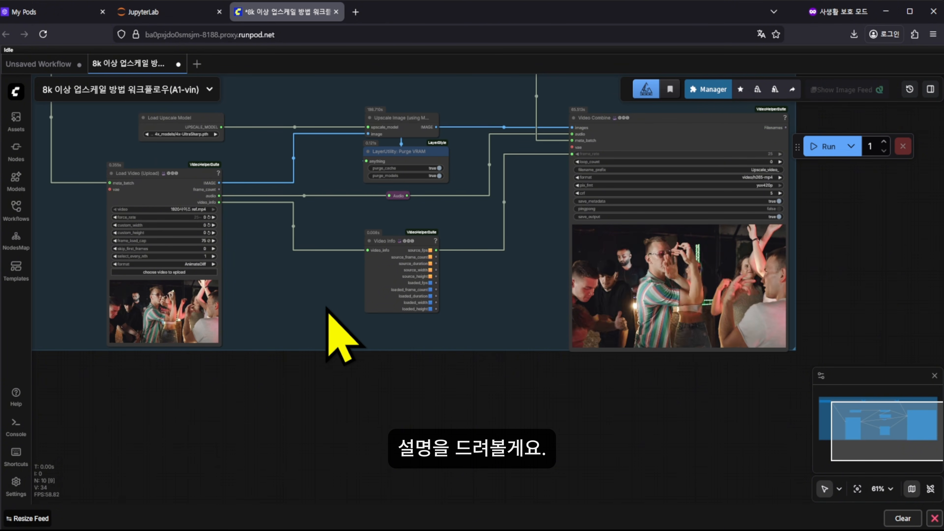
{"action": "left_click", "coordinate": [70, 12]}
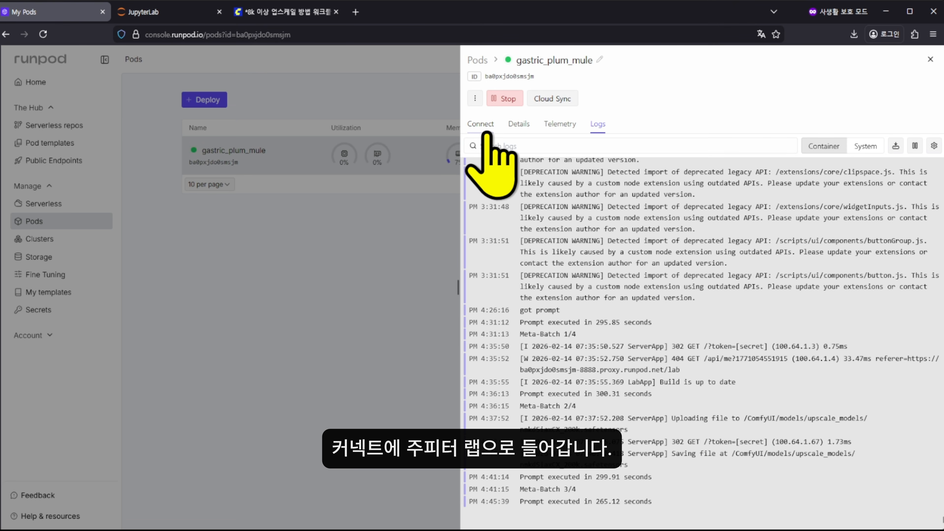
Start a fresh JupyterLab session from the pod's Connect menu and close the old one
{"action": "left_click", "coordinate": [480, 125]}
{"action": "left_click", "coordinate": [550, 203]}
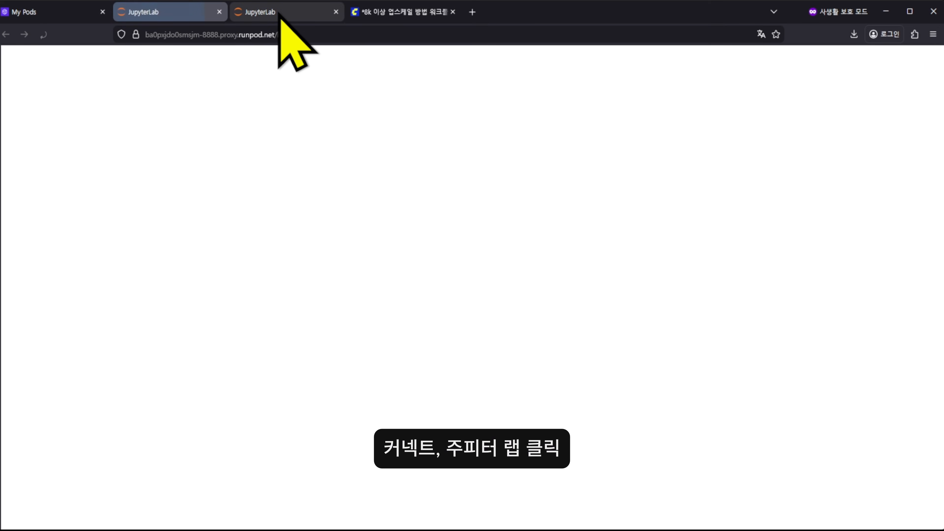
{"action": "middle_click", "coordinate": [280, 15]}
{"action": "left_click", "coordinate": [43, 11]}
Review the pod's logs up to Meta-Batch 3/4 and its resource telemetry
{"action": "left_click", "coordinate": [597, 125]}
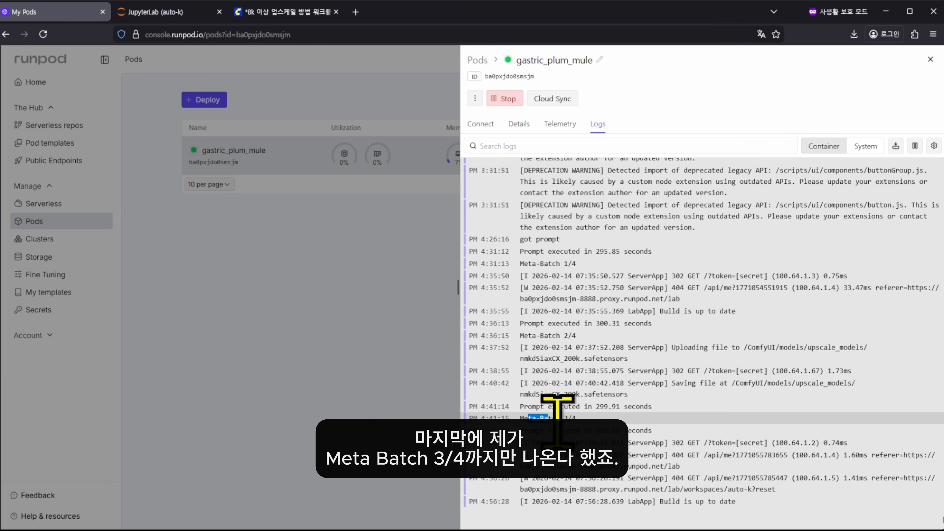
{"action": "left_click_drag", "start_coordinate": [528, 418], "coordinate": [572, 417]}
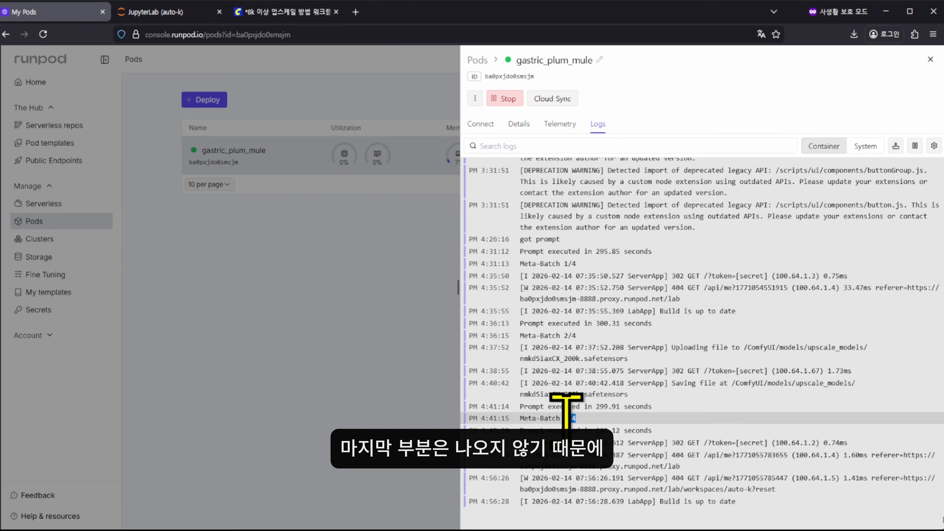
{"action": "left_click", "coordinate": [560, 124]}
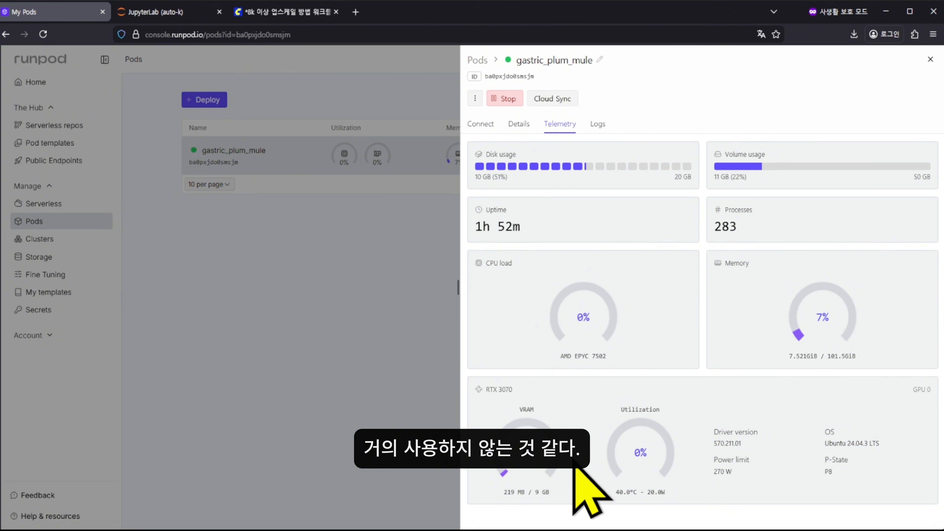
{"action": "left_click", "coordinate": [597, 127]}
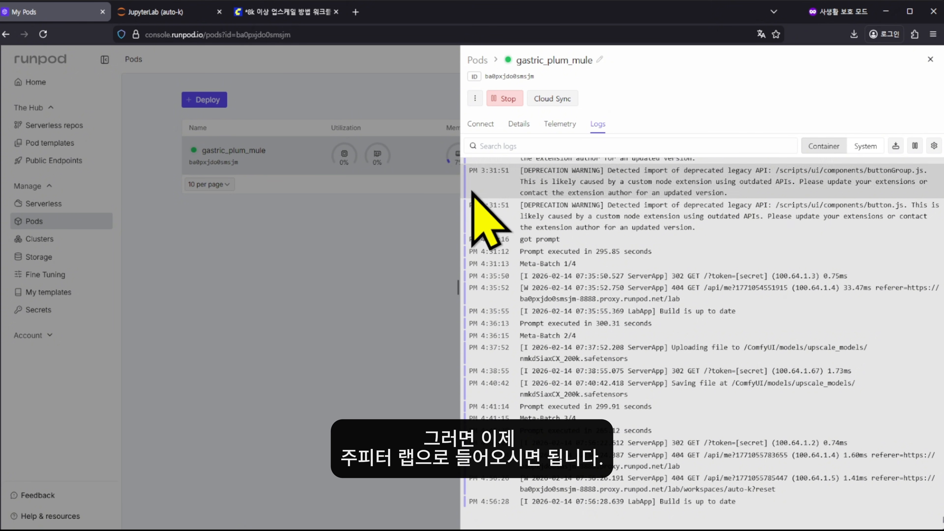
{"action": "left_click", "coordinate": [152, 11]}
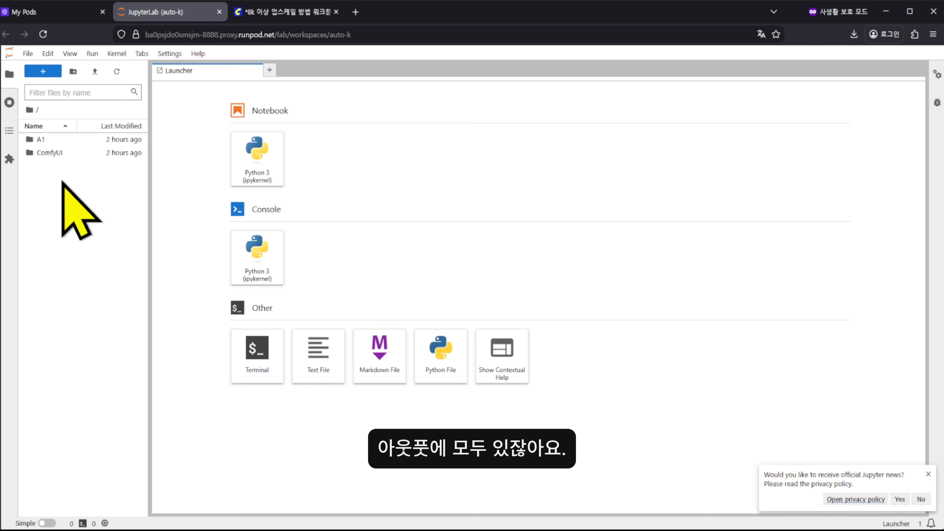
Open ComfyUI/output, widen the file list and select Upscale_video_00001.mp4
{"action": "left_click", "coordinate": [51, 158]}
{"action": "double_click", "coordinate": [49, 153]}
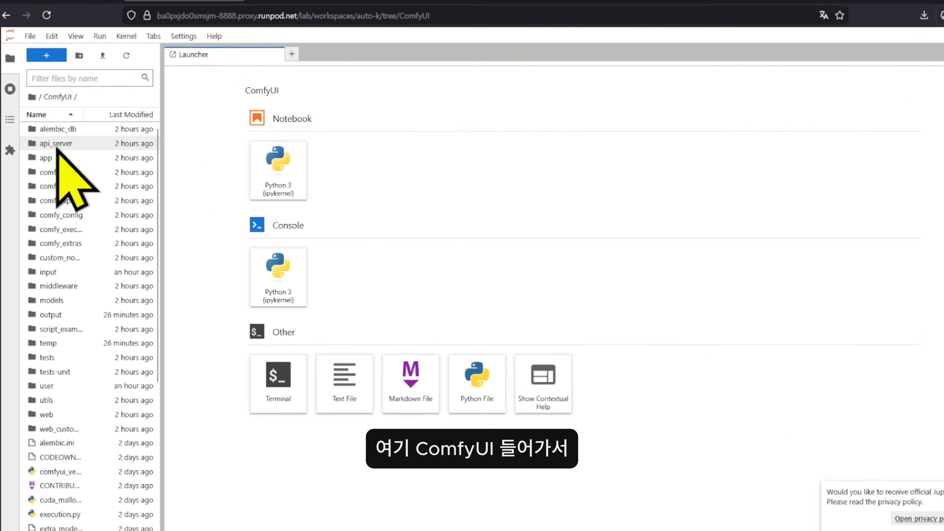
{"action": "double_click", "coordinate": [54, 313]}
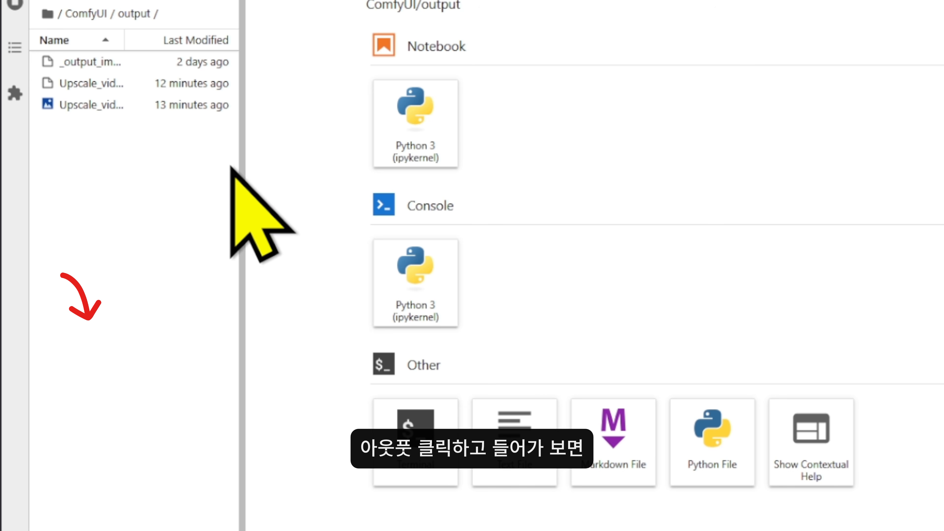
{"action": "left_click_drag", "start_coordinate": [241, 179], "coordinate": [348, 185]}
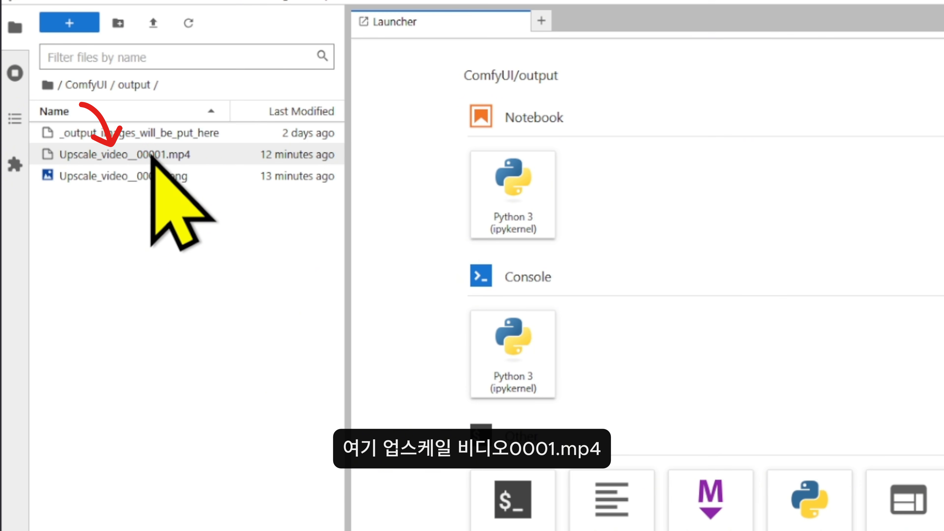
{"action": "left_click", "coordinate": [182, 162]}
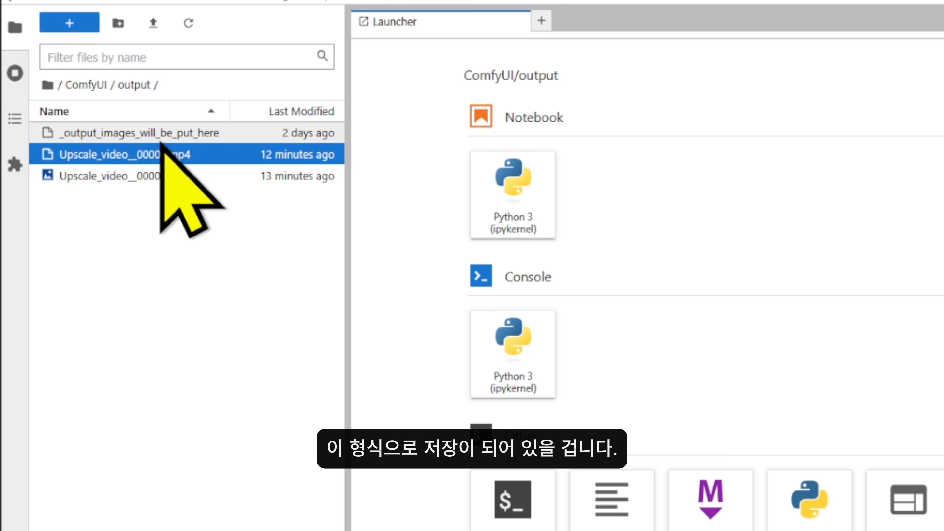
Download Upscale_video_00001.mp4 through its right-click menu
{"action": "right_click", "coordinate": [152, 158]}
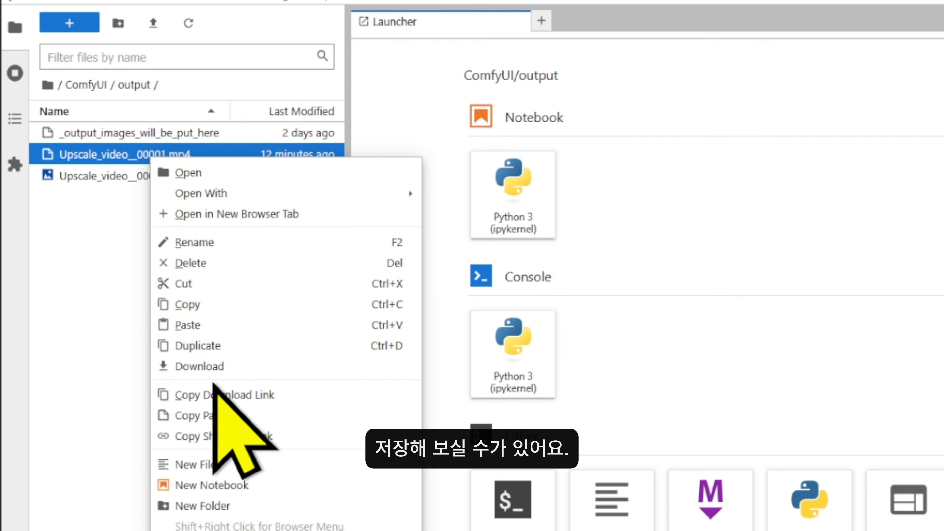
{"action": "left_click", "coordinate": [283, 16]}
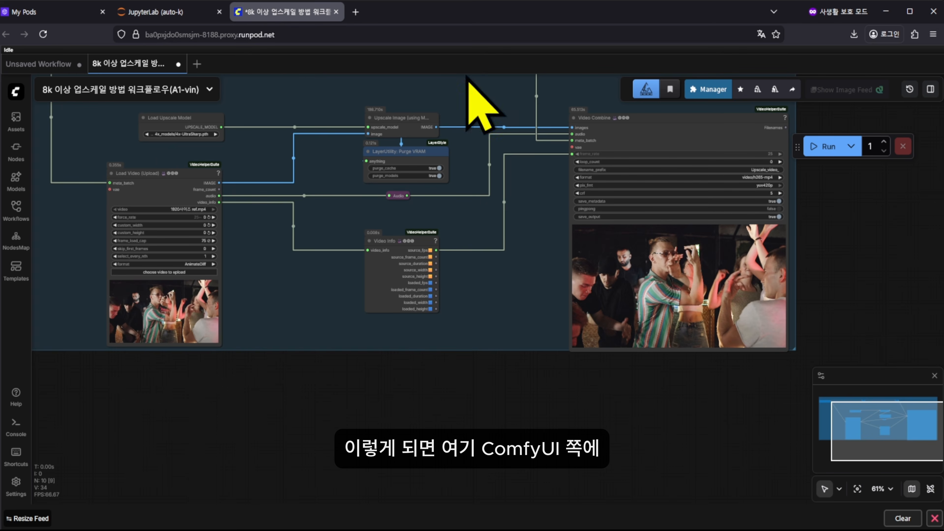
{"action": "left_click", "coordinate": [386, 302]}
{"action": "scroll", "coordinate": [415, 270], "scroll_direction": "down", "scroll_amount": 5}
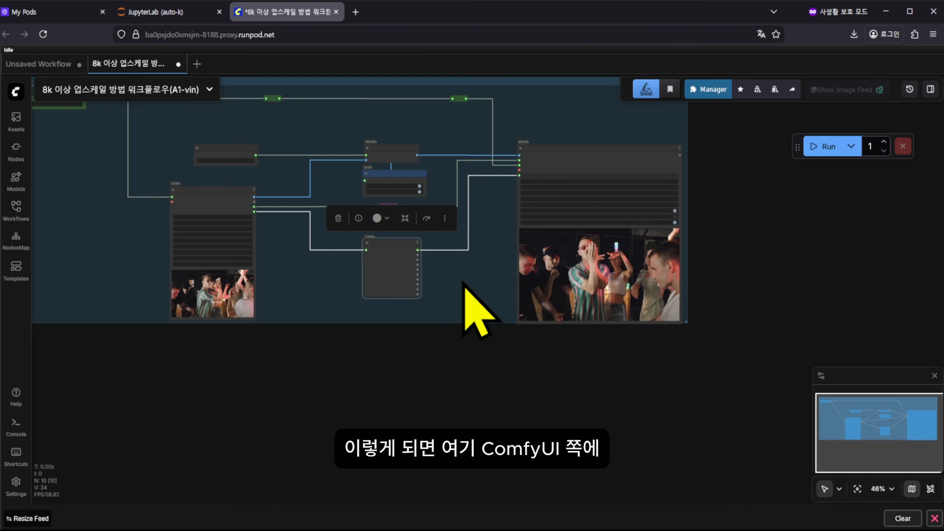
{"action": "left_click", "coordinate": [155, 14]}
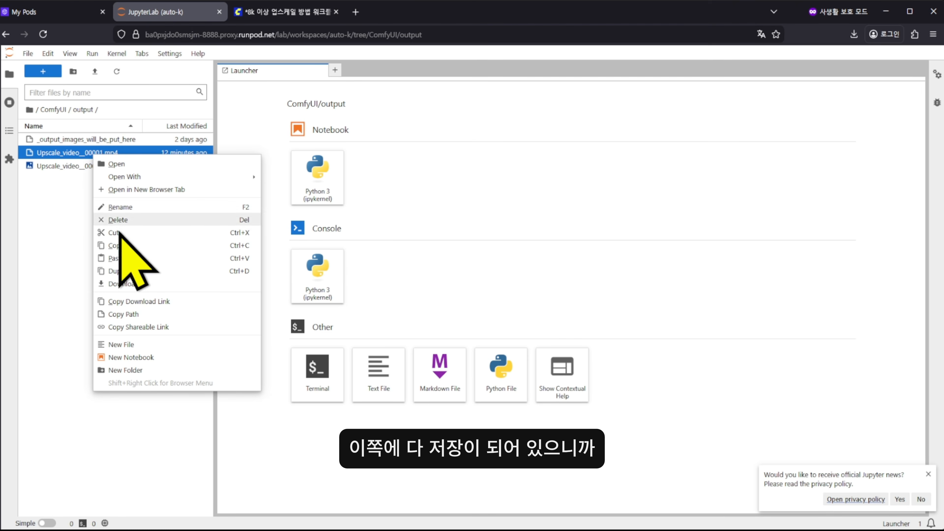
{"action": "left_click", "coordinate": [153, 284]}
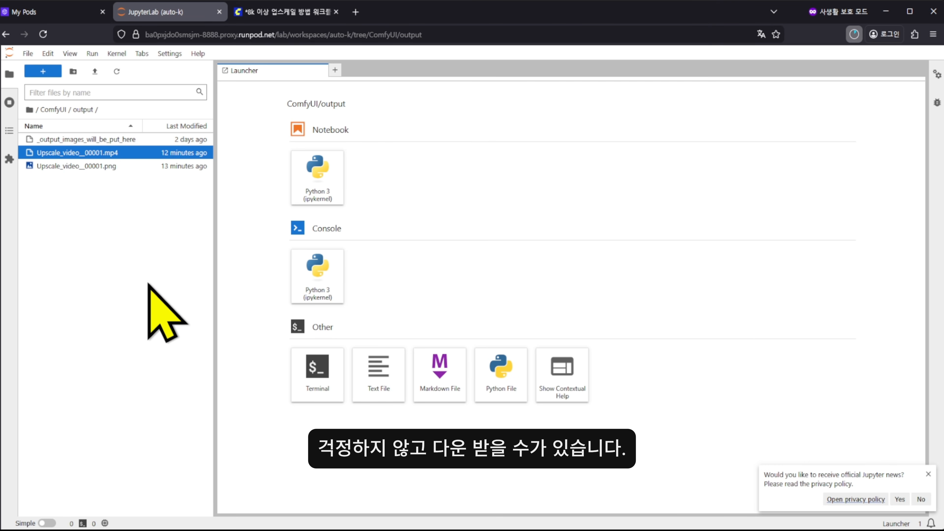
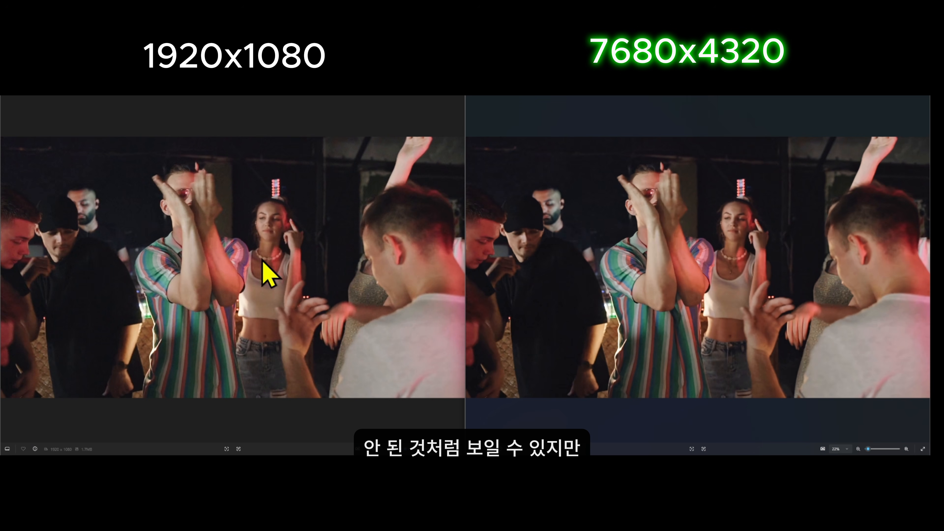
Align the original and upscaled video frames side by side on the man's face
{"action": "scroll", "coordinate": [185, 211], "scroll_direction": "up", "scroll_amount": 5}
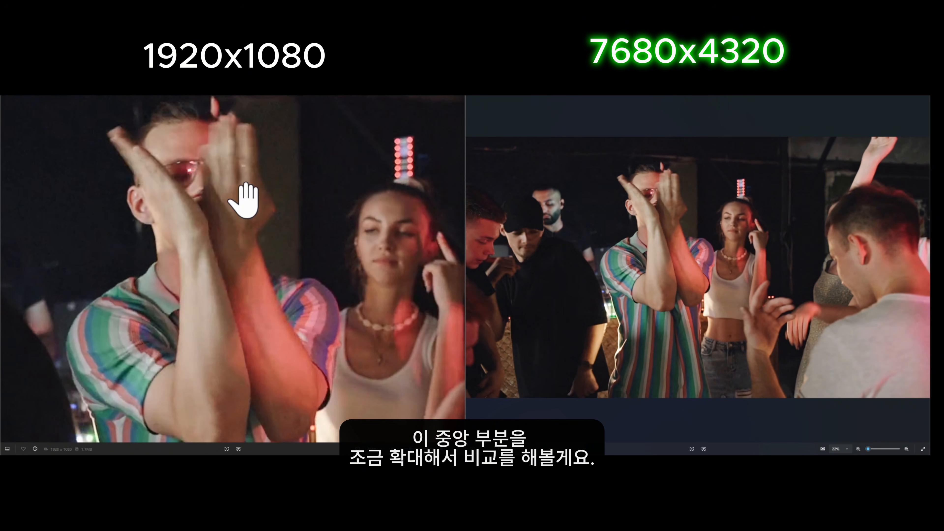
{"action": "scroll", "coordinate": [655, 200], "scroll_direction": "up", "scroll_amount": 5}
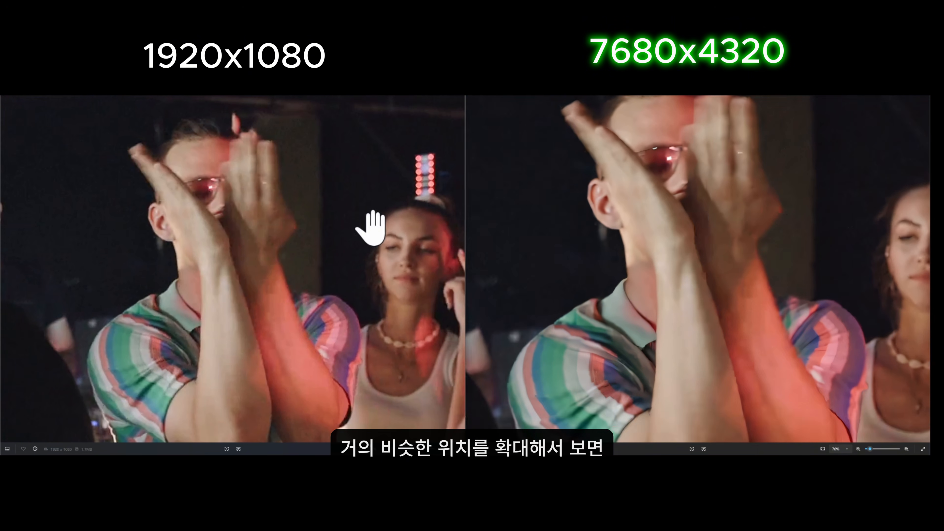
{"action": "left_click_drag", "start_coordinate": [682, 225], "coordinate": [691, 260]}
{"action": "scroll", "coordinate": [678, 211], "scroll_direction": "up", "scroll_amount": 2}
{"action": "scroll", "coordinate": [211, 169], "scroll_direction": "up", "scroll_amount": 2}
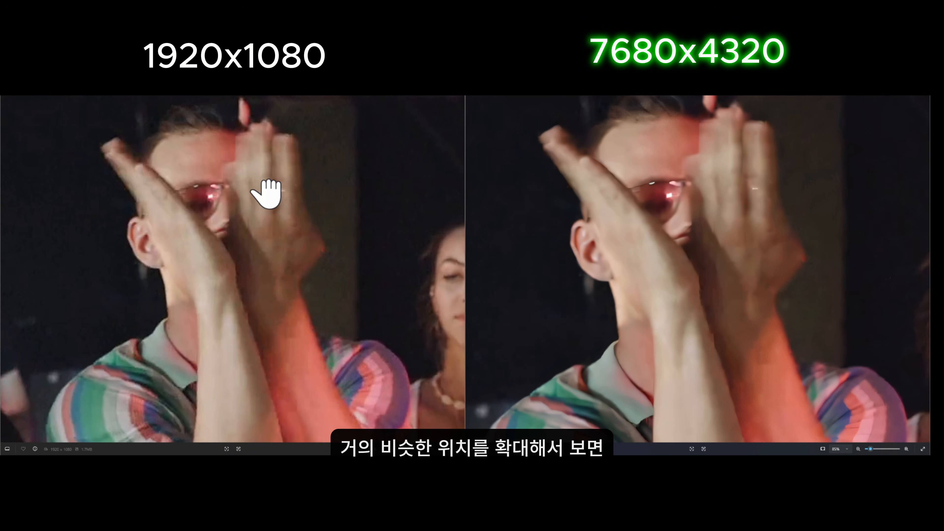
{"action": "left_click_drag", "start_coordinate": [265, 194], "coordinate": [261, 204]}
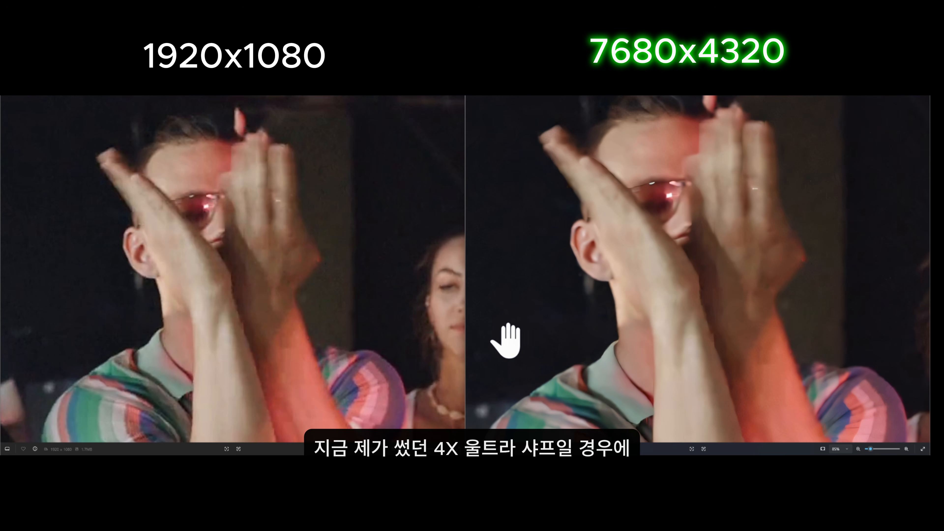
{"action": "scroll", "coordinate": [615, 417], "scroll_direction": "down", "scroll_amount": 3}
{"action": "scroll", "coordinate": [619, 417], "scroll_direction": "down", "scroll_amount": 1}
{"action": "left_click_drag", "start_coordinate": [646, 413], "coordinate": [641, 351]}
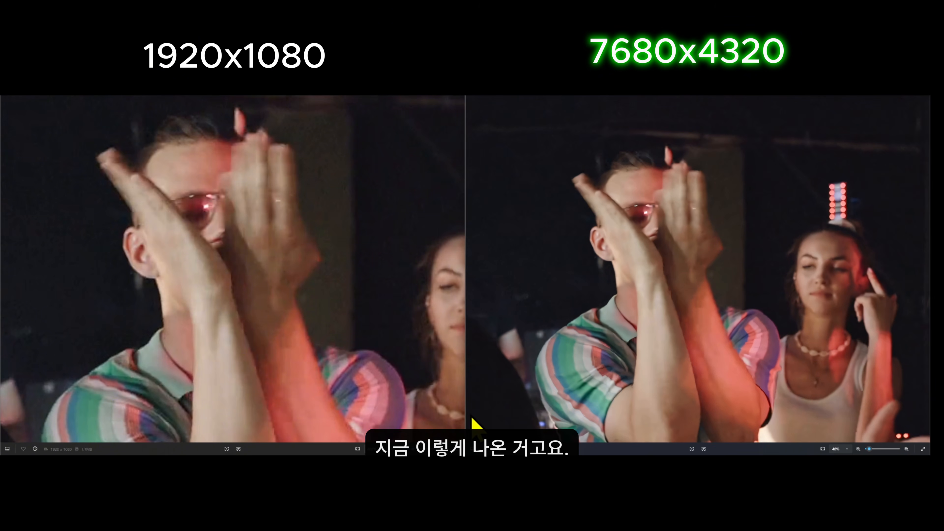
{"action": "scroll", "coordinate": [153, 417], "scroll_direction": "up", "scroll_amount": 2}
{"action": "left_click_drag", "start_coordinate": [154, 417], "coordinate": [237, 344]}
Compare detail in both frames across the couple, the striped shirt sleeve and the man's head
{"action": "left_click_drag", "start_coordinate": [580, 364], "coordinate": [582, 277]}
{"action": "scroll", "coordinate": [585, 281], "scroll_direction": "up", "scroll_amount": 4}
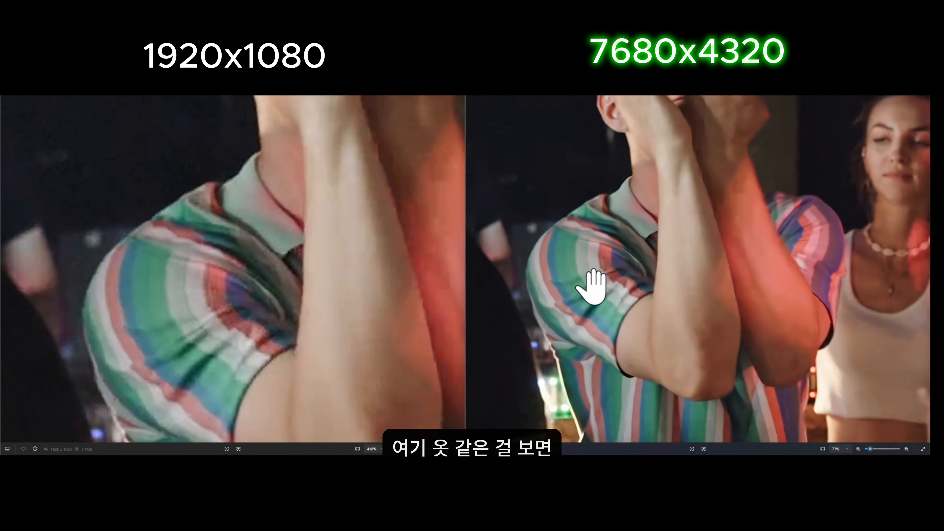
{"action": "left_click_drag", "start_coordinate": [226, 364], "coordinate": [229, 337]}
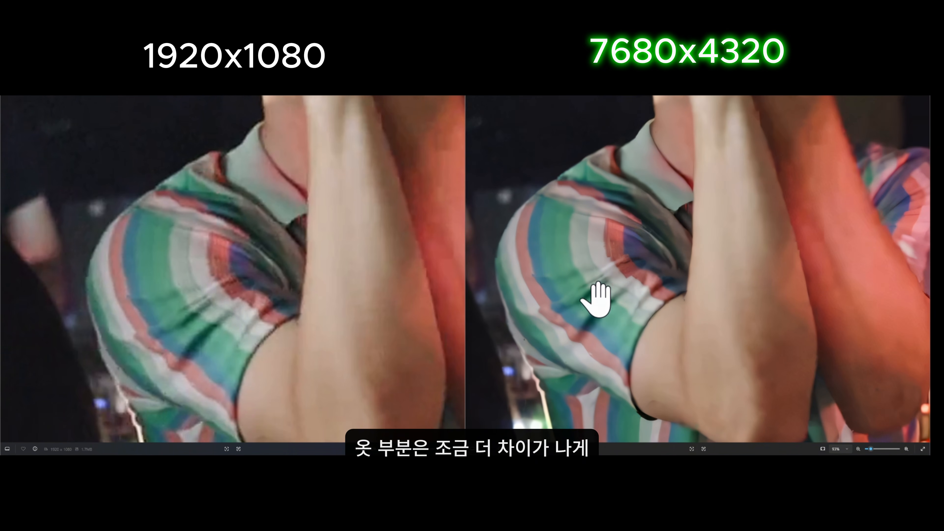
{"action": "left_click_drag", "start_coordinate": [634, 331], "coordinate": [592, 222]}
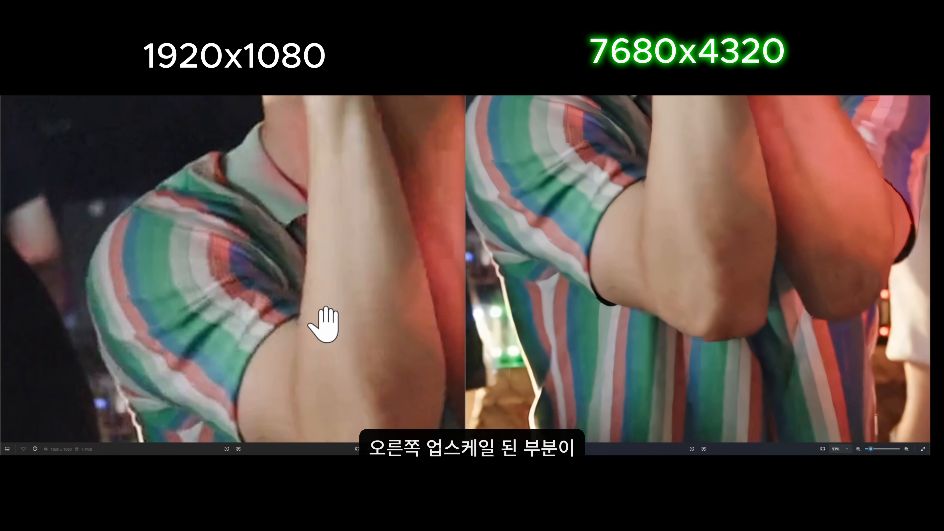
{"action": "left_click_drag", "start_coordinate": [324, 323], "coordinate": [337, 247]}
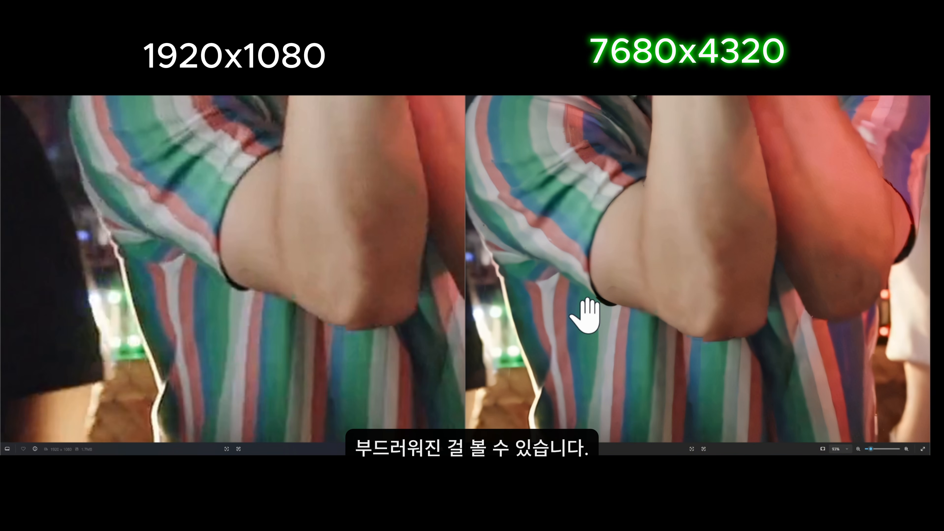
{"action": "scroll", "coordinate": [586, 313], "scroll_direction": "down", "scroll_amount": 2}
{"action": "left_click_drag", "start_coordinate": [382, 227], "coordinate": [333, 292]}
{"action": "scroll", "coordinate": [335, 286], "scroll_direction": "down", "scroll_amount": 2}
{"action": "scroll", "coordinate": [375, 236], "scroll_direction": "down", "scroll_amount": 2}
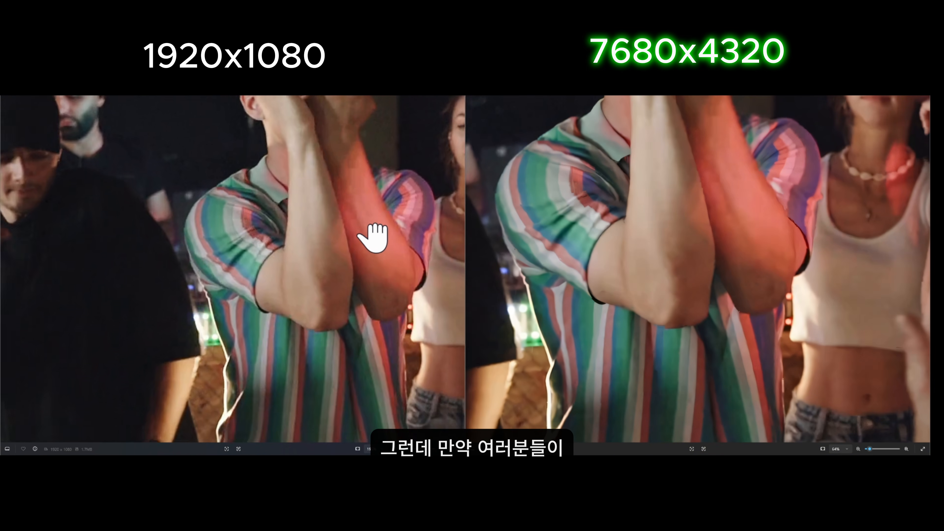
{"action": "left_click_drag", "start_coordinate": [374, 236], "coordinate": [375, 299]}
{"action": "left_click_drag", "start_coordinate": [645, 246], "coordinate": [627, 389]}
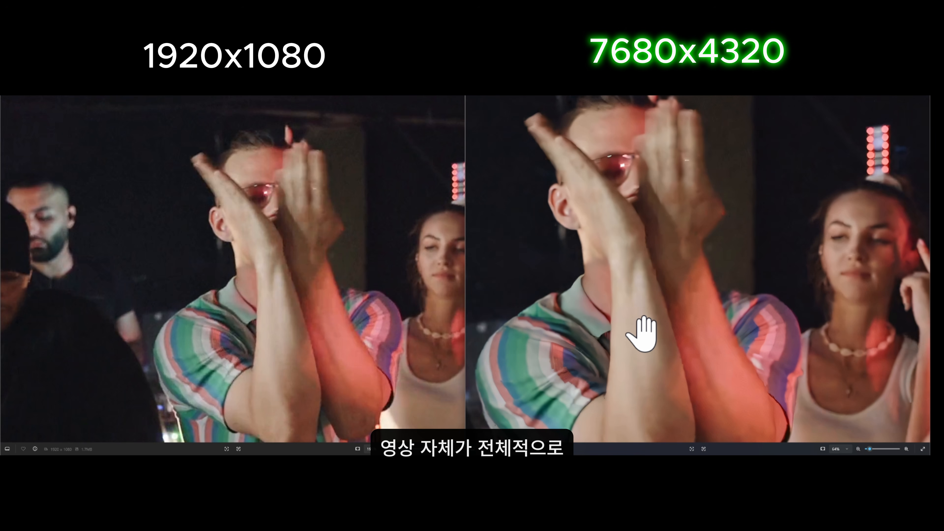
Drop the A1-simple-Upscale(image) workflow file from the desktop onto the ComfyUI canvas
{"action": "scroll", "coordinate": [641, 334], "scroll_direction": "down", "scroll_amount": 2}
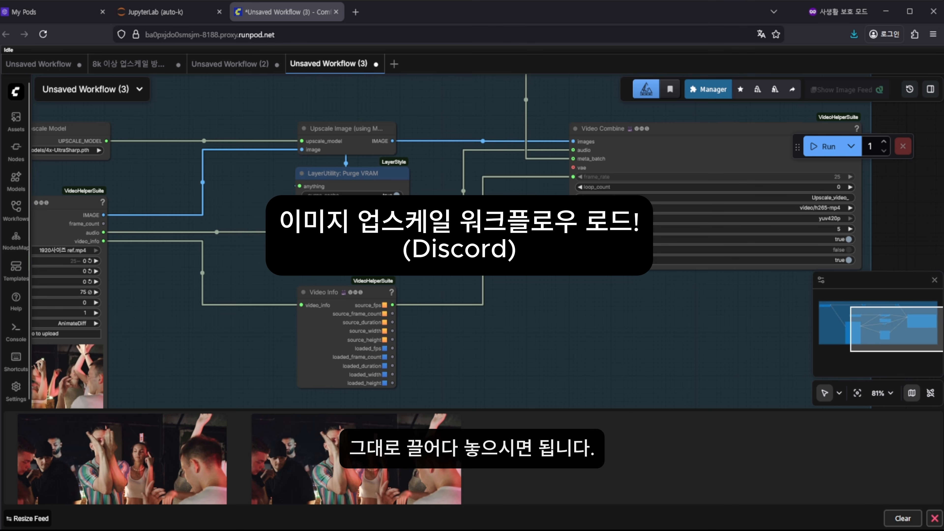
{"action": "left_click_drag", "start_coordinate": [0, 253], "coordinate": [469, 298]}
{"action": "scroll", "coordinate": [453, 186], "scroll_direction": "down", "scroll_amount": 5}
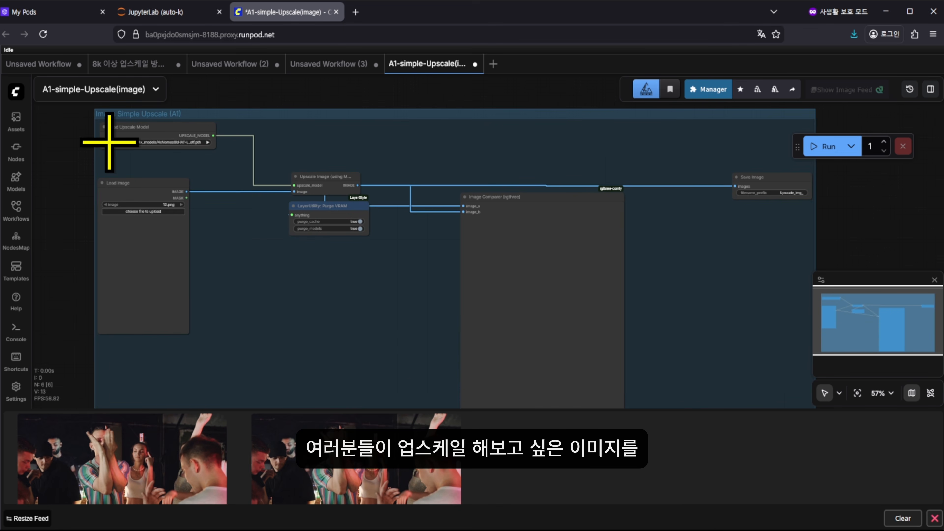
Set Load Upscale Model's model_name to 1xSkinContrast-High-SuperUltraCompact
{"action": "scroll", "coordinate": [148, 209], "scroll_direction": "up", "scroll_amount": 7}
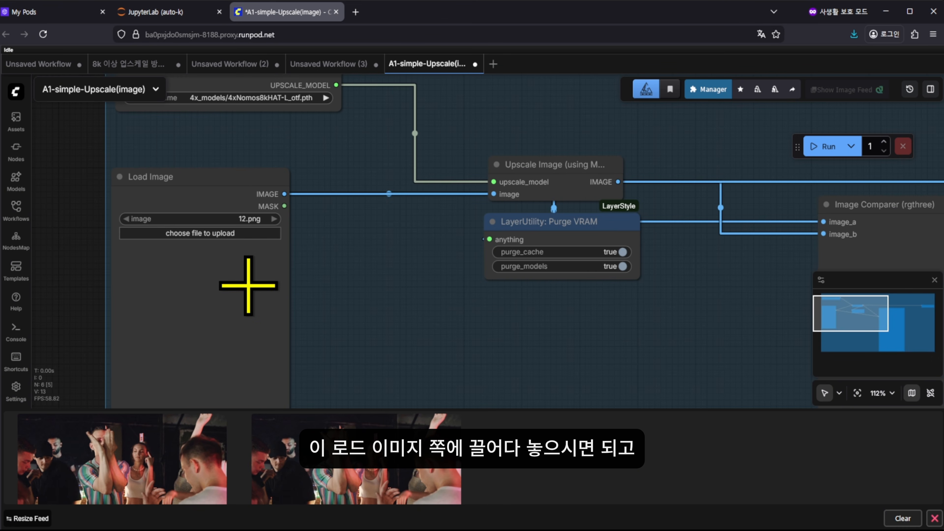
{"action": "left_click_drag", "start_coordinate": [357, 224], "coordinate": [360, 356]}
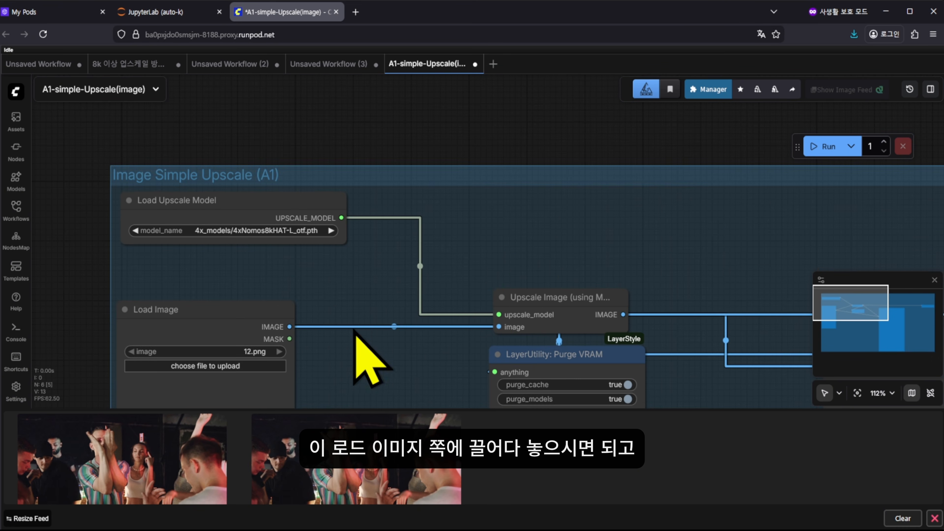
{"action": "left_click", "coordinate": [251, 230]}
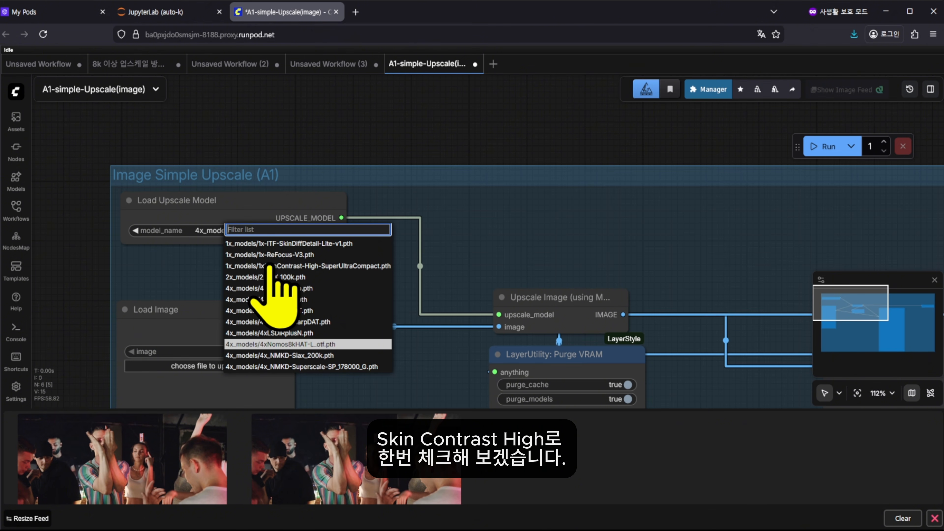
{"action": "left_click", "coordinate": [352, 265]}
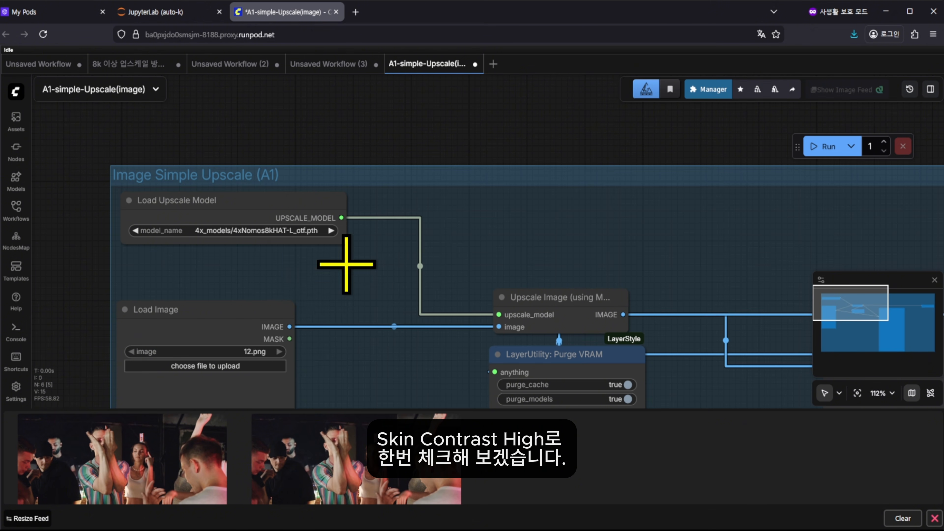
{"action": "left_click_drag", "start_coordinate": [358, 286], "coordinate": [387, 102]}
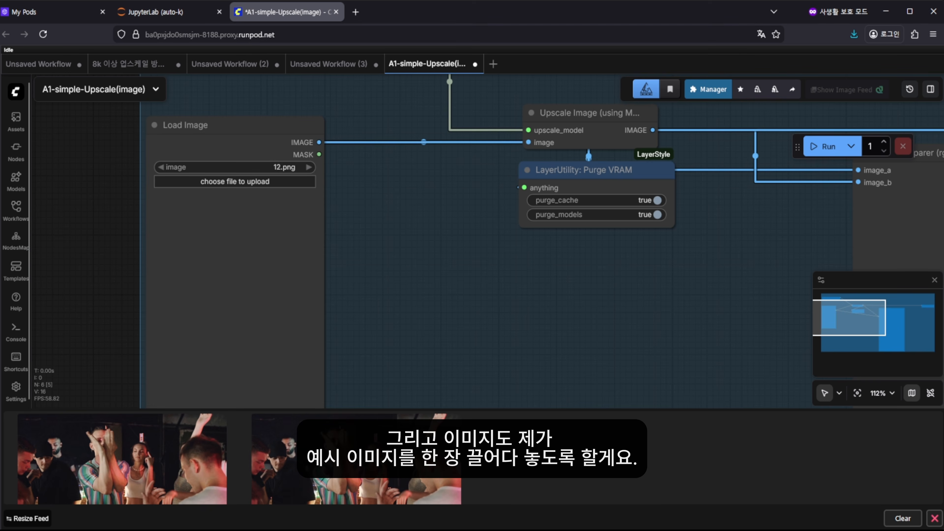
{"action": "left_click_drag", "start_coordinate": [457, 294], "coordinate": [366, 344]}
Close the image feed once the 13.png upscale has finished
{"action": "scroll", "coordinate": [416, 261], "scroll_direction": "down", "scroll_amount": 3}
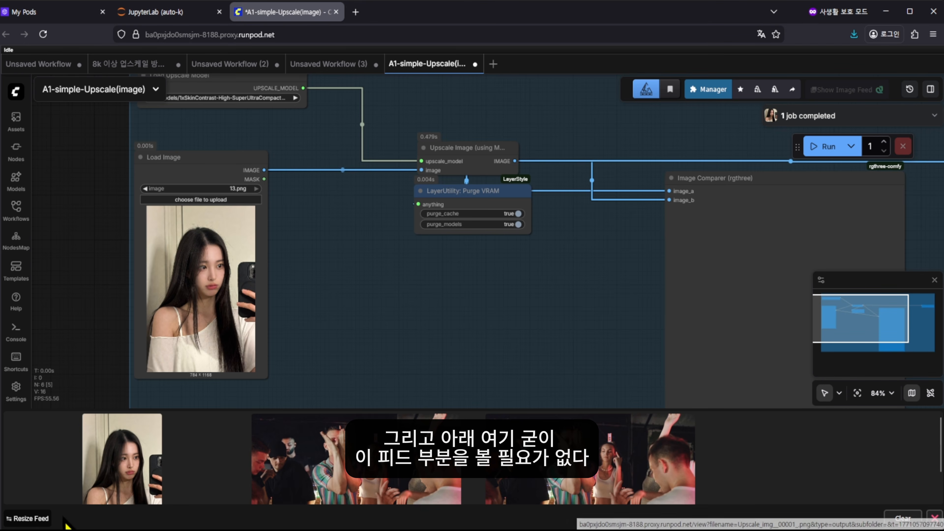
{"action": "left_click", "coordinate": [934, 518]}
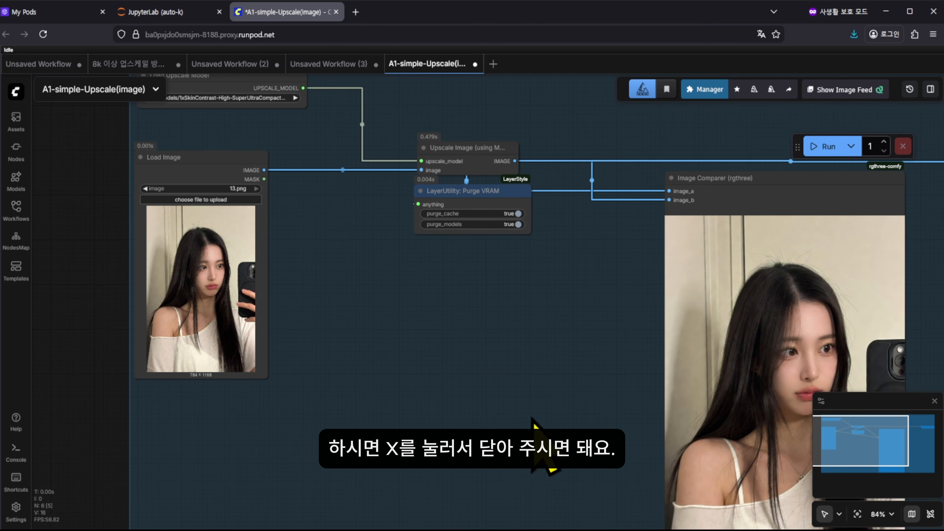
{"action": "scroll", "coordinate": [518, 467], "scroll_direction": "down", "scroll_amount": 2}
{"action": "left_click_drag", "start_coordinate": [531, 417], "coordinate": [377, 317]}
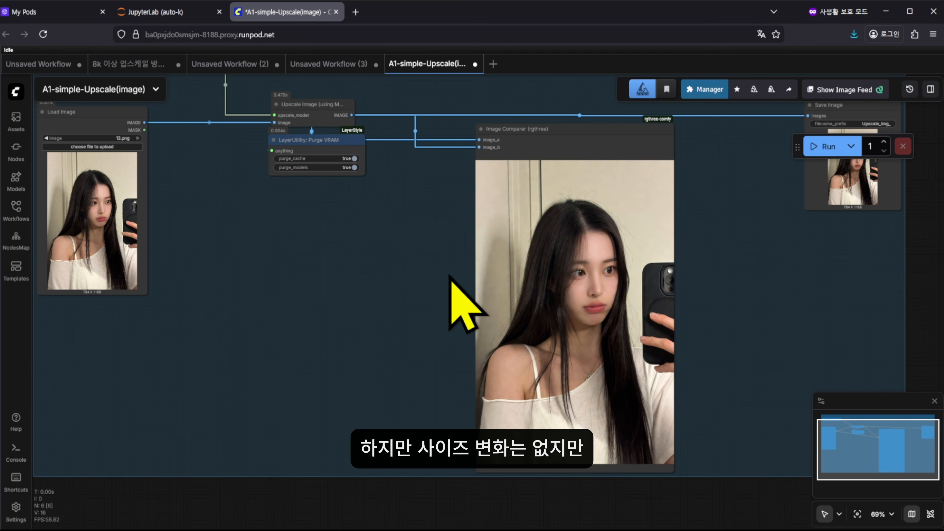
{"action": "scroll", "coordinate": [638, 290], "scroll_direction": "up", "scroll_amount": 8}
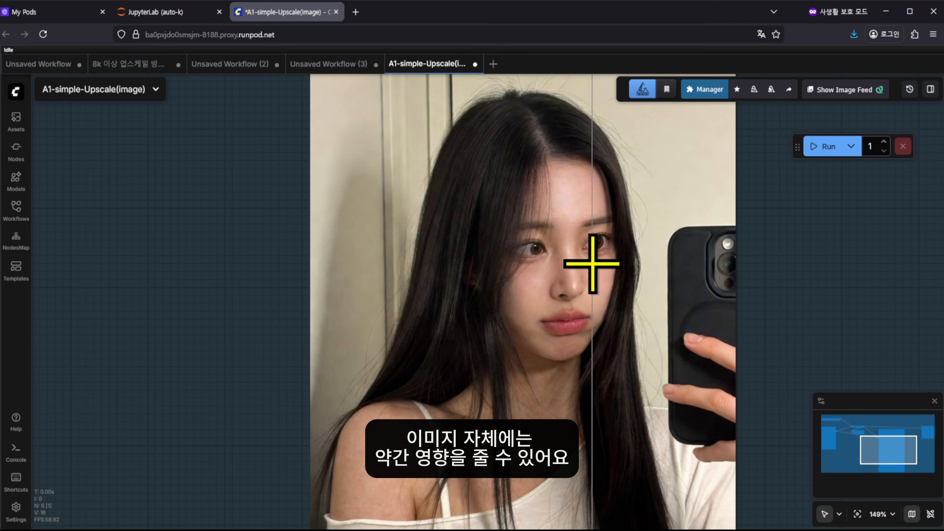
{"action": "scroll", "coordinate": [594, 219], "scroll_direction": "down", "scroll_amount": 5}
{"action": "left_click_drag", "start_coordinate": [808, 249], "coordinate": [801, 368]}
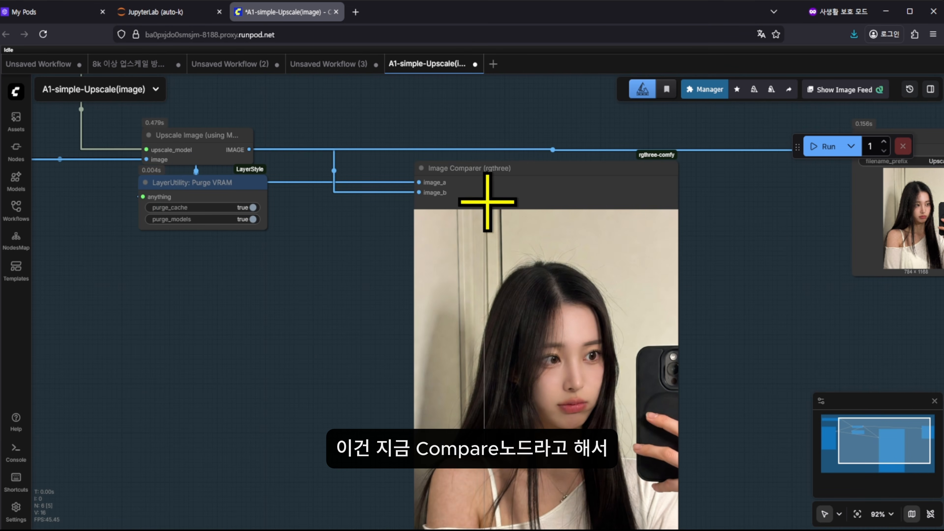
{"action": "left_click_drag", "start_coordinate": [775, 320], "coordinate": [748, 253]}
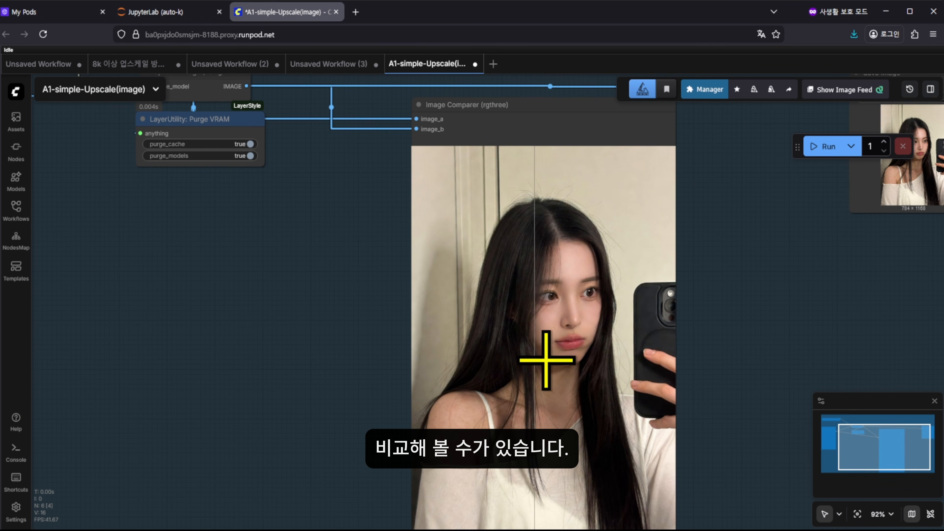
{"action": "scroll", "coordinate": [546, 308], "scroll_direction": "up", "scroll_amount": 14}
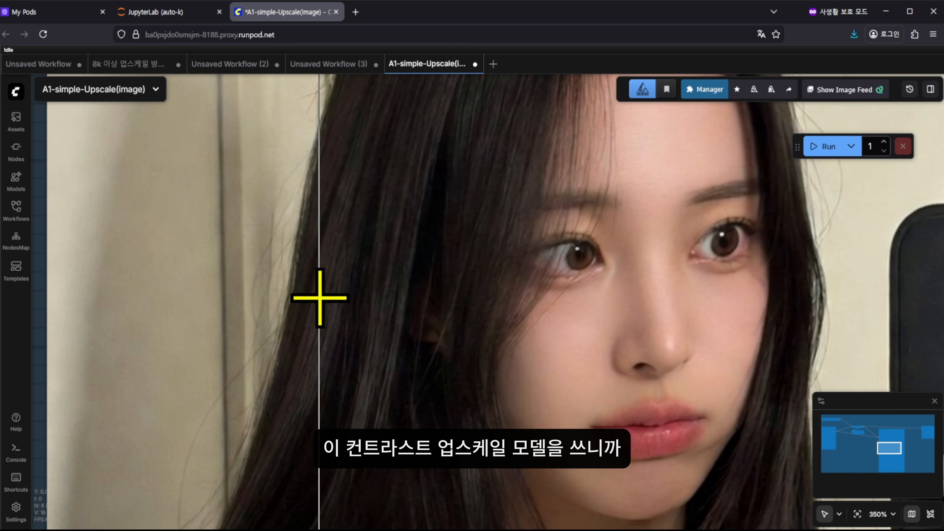
{"action": "scroll", "coordinate": [807, 306], "scroll_direction": "down", "scroll_amount": 7}
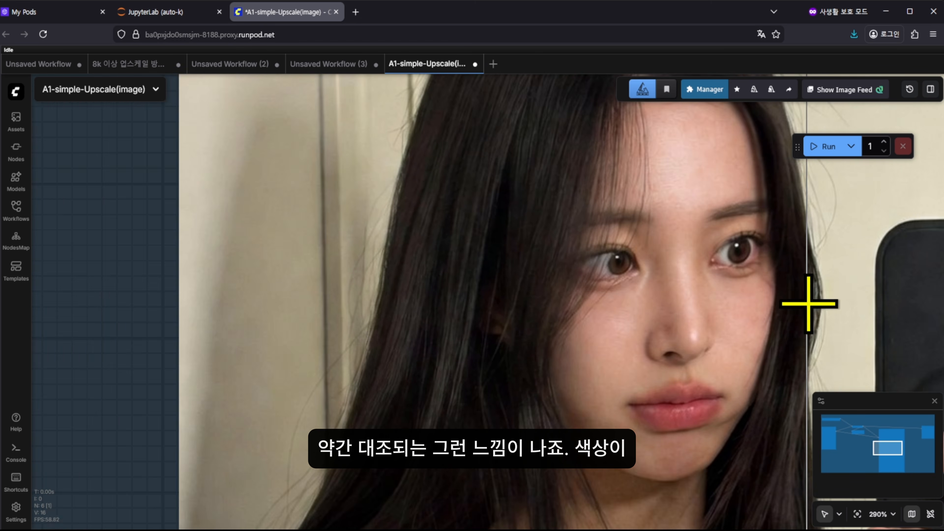
{"action": "scroll", "coordinate": [796, 373], "scroll_direction": "down", "scroll_amount": 5}
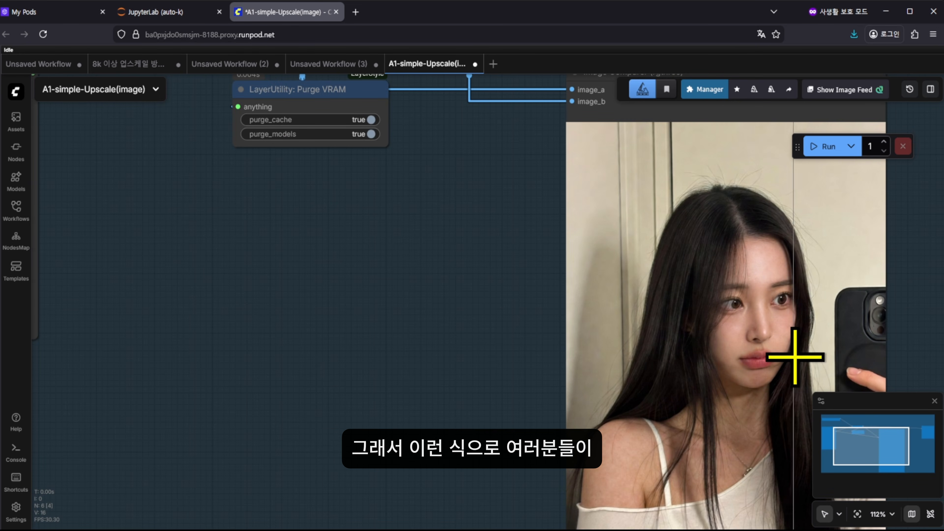
{"action": "scroll", "coordinate": [793, 357], "scroll_direction": "down", "scroll_amount": 2}
{"action": "scroll", "coordinate": [793, 355], "scroll_direction": "down", "scroll_amount": 5}
{"action": "left_click_drag", "start_coordinate": [487, 426], "coordinate": [488, 433]}
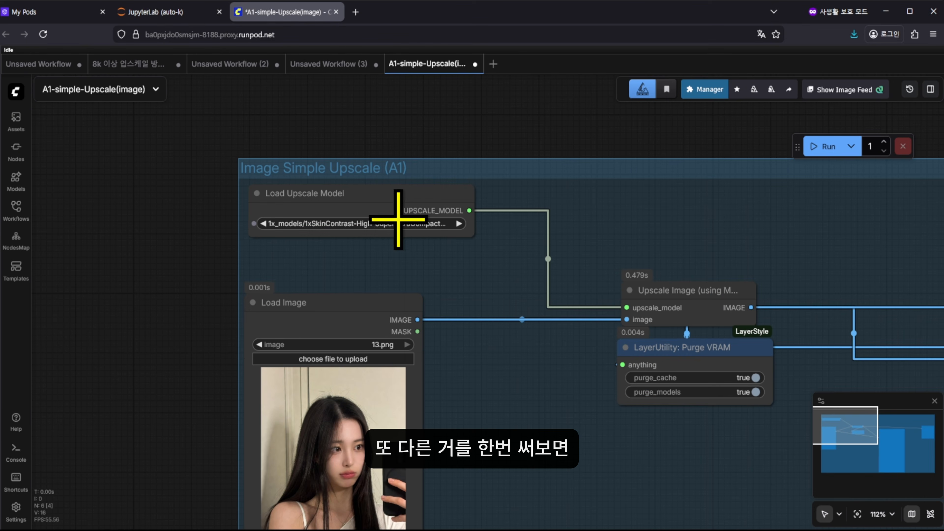
{"action": "left_click", "coordinate": [397, 220]}
{"action": "left_click", "coordinate": [462, 245]}
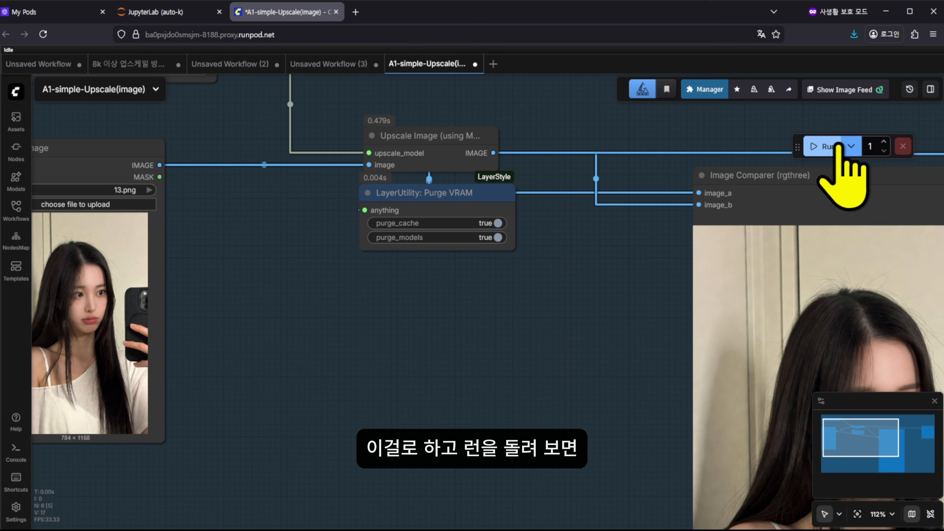
Centre the Image Comparer on the new 1x-ReFocus-V3 portrait result
{"action": "left_click_drag", "start_coordinate": [521, 428], "coordinate": [415, 409]}
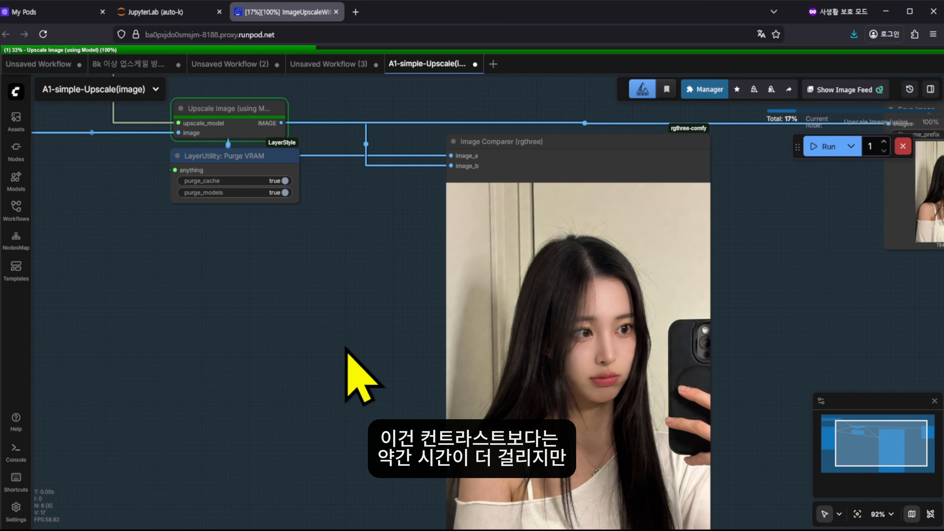
{"action": "left_click_drag", "start_coordinate": [343, 359], "coordinate": [168, 342]}
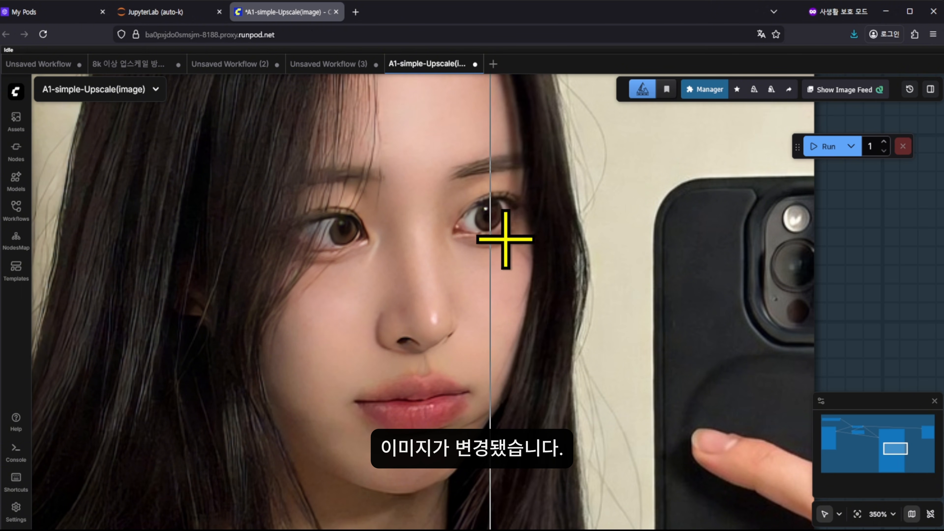
{"action": "scroll", "coordinate": [546, 298], "scroll_direction": "down", "scroll_amount": 10}
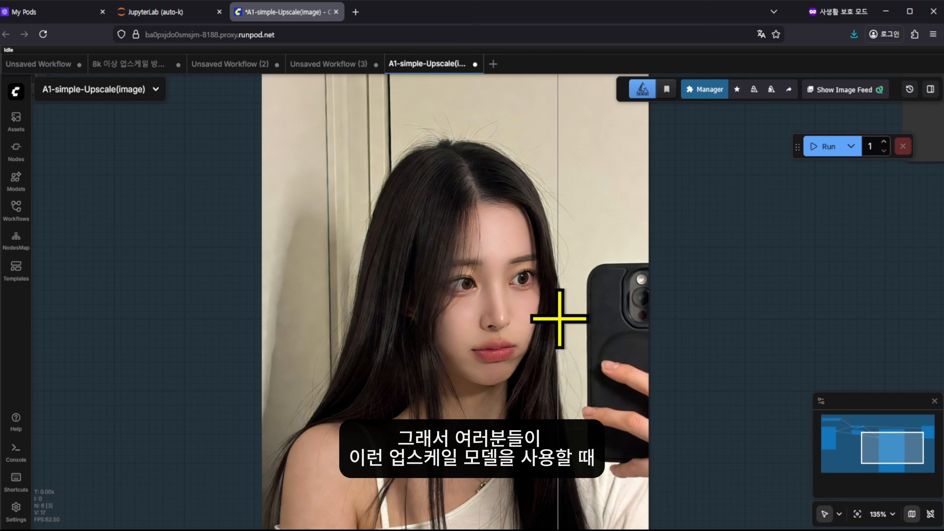
{"action": "scroll", "coordinate": [544, 327], "scroll_direction": "down", "scroll_amount": 6}
{"action": "left_click_drag", "start_coordinate": [291, 398], "coordinate": [367, 397]}
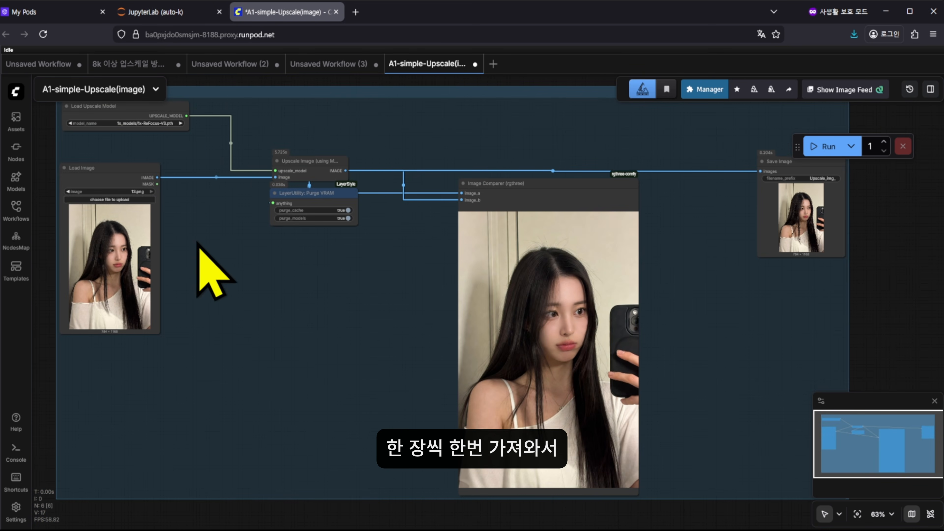
{"action": "left_click_drag", "start_coordinate": [202, 283], "coordinate": [241, 318]}
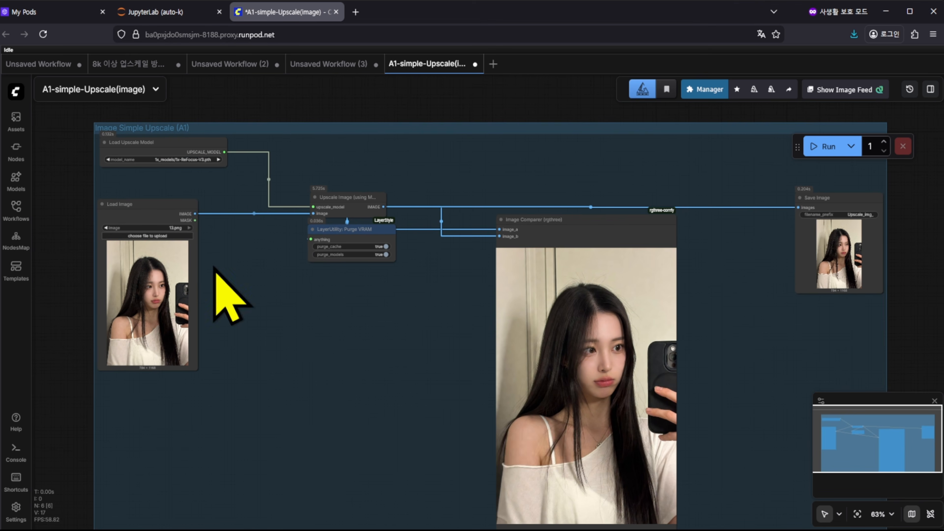
{"action": "left_click", "coordinate": [194, 159]}
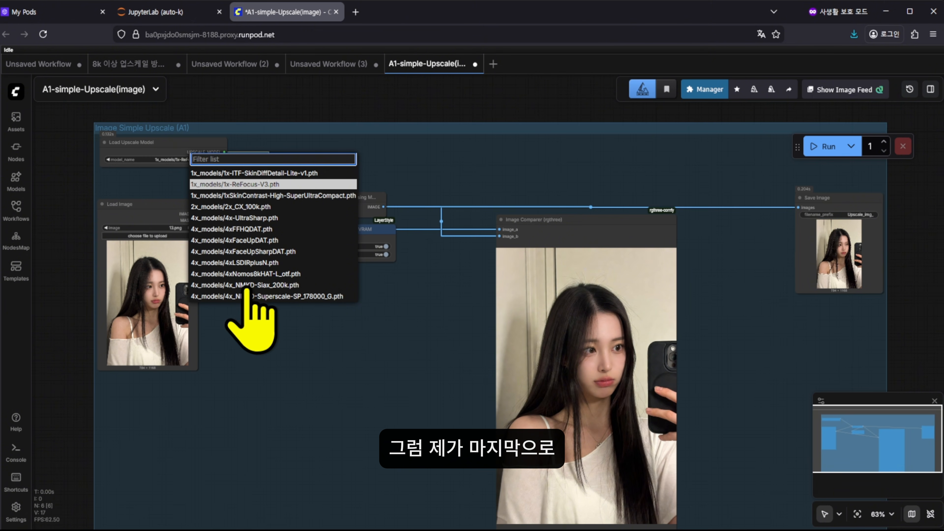
Select 4x_models/4xFaceUpDAT.pth as the upscale model
{"action": "left_click", "coordinate": [239, 242]}
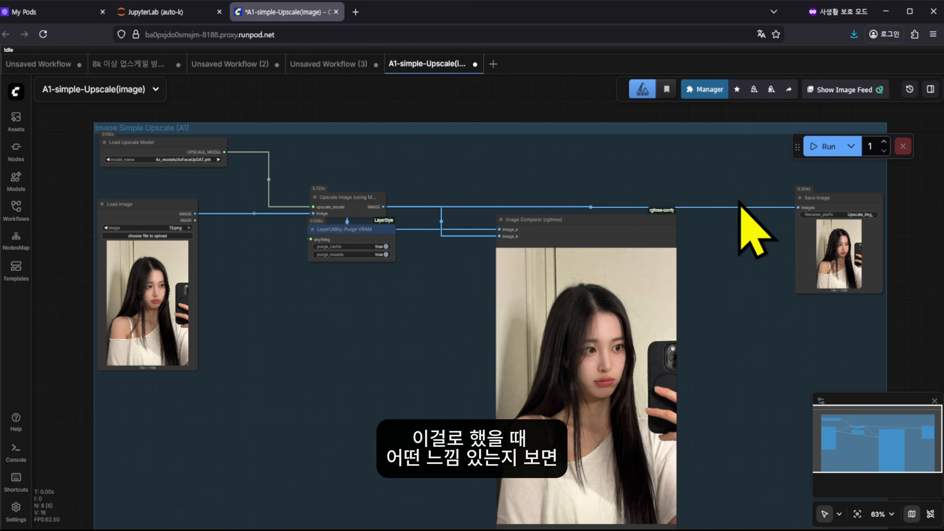
{"action": "scroll", "coordinate": [738, 202], "scroll_direction": "down", "scroll_amount": 2}
{"action": "scroll", "coordinate": [738, 203], "scroll_direction": "right", "scroll_amount": 2}
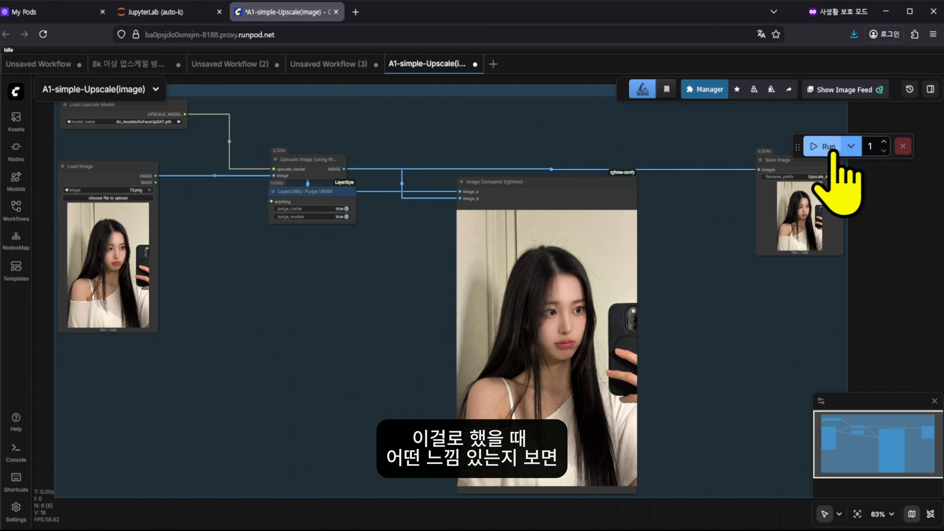
{"action": "scroll", "coordinate": [658, 211], "scroll_direction": "up", "scroll_amount": 9}
{"action": "scroll", "coordinate": [827, 305], "scroll_direction": "down", "scroll_amount": 9}
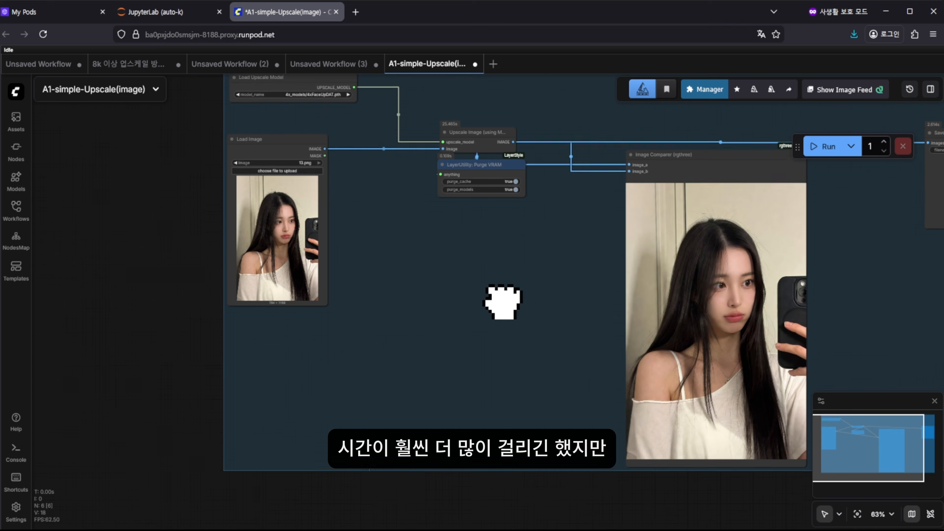
Zoom into the Image Comparer to check the 3136 × 4672 FaceUpDAT result against the original
{"action": "left_click_drag", "start_coordinate": [501, 301], "coordinate": [181, 311]}
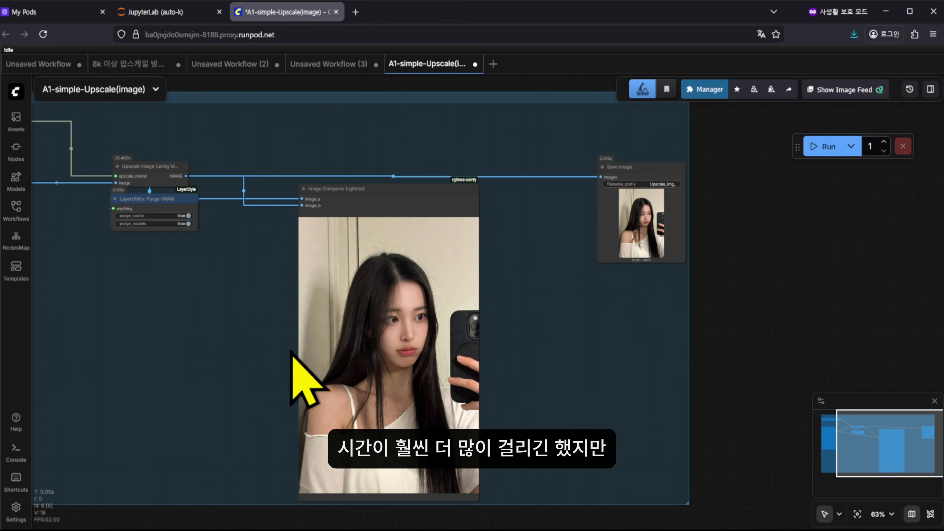
{"action": "scroll", "coordinate": [649, 260], "scroll_direction": "up", "scroll_amount": 8}
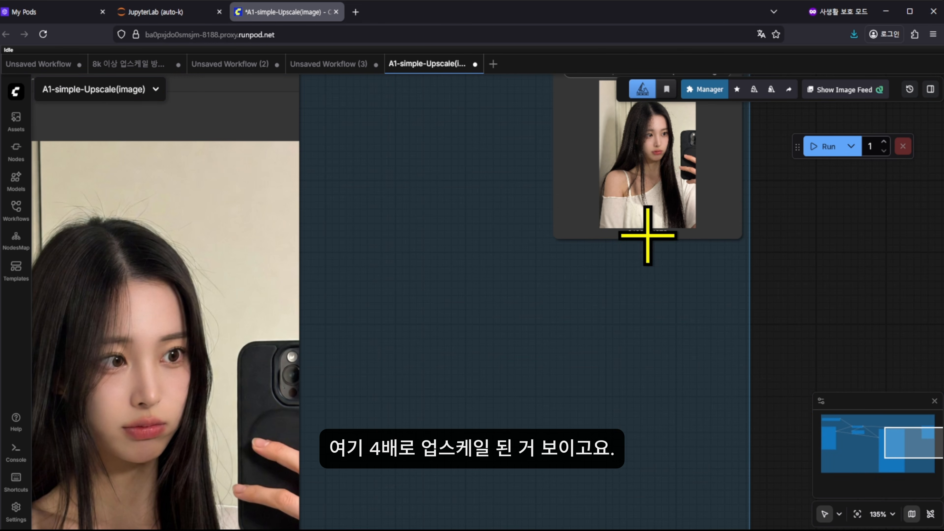
{"action": "scroll", "coordinate": [394, 143], "scroll_direction": "up", "scroll_amount": 12}
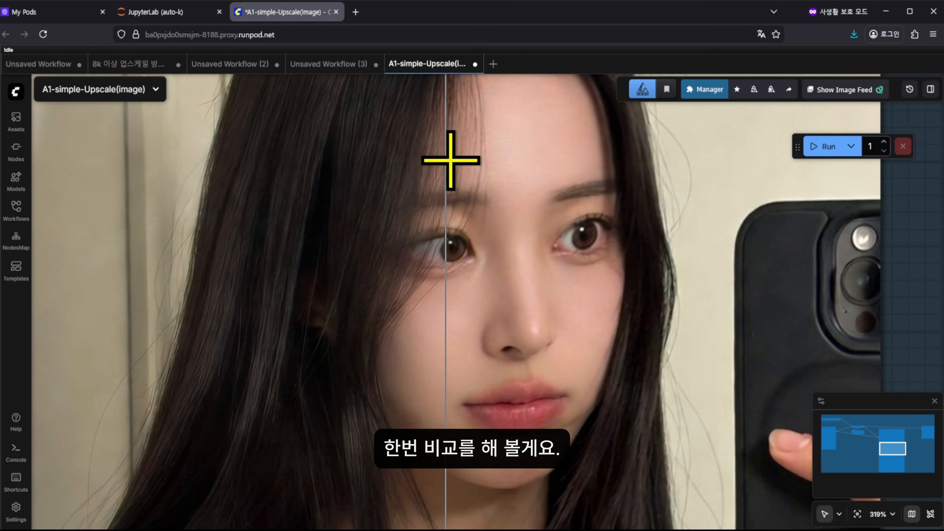
{"action": "scroll", "coordinate": [141, 247], "scroll_direction": "down", "scroll_amount": 6}
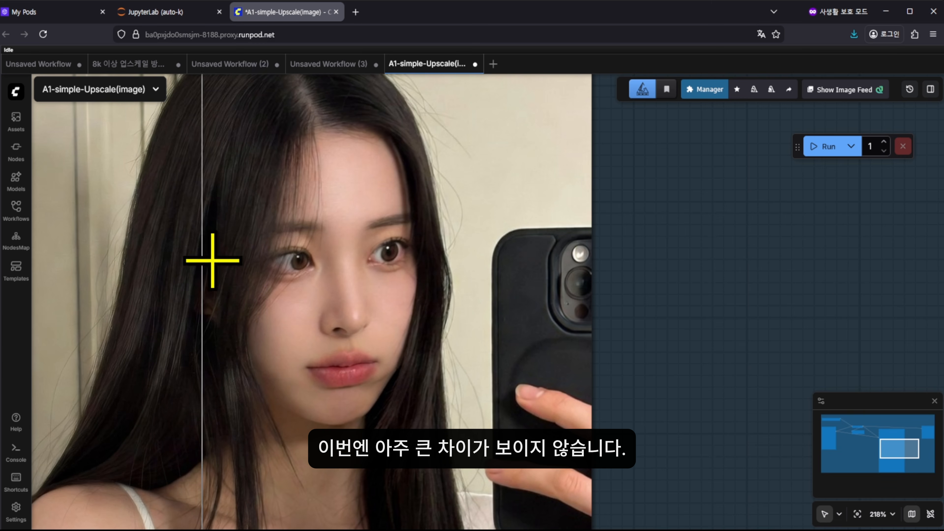
{"action": "scroll", "coordinate": [324, 263], "scroll_direction": "up", "scroll_amount": 12}
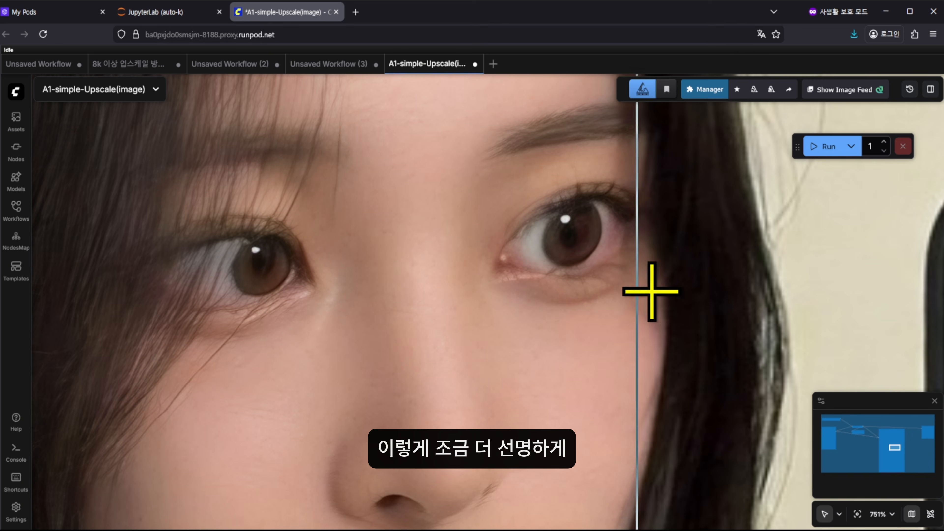
{"action": "scroll", "coordinate": [701, 297], "scroll_direction": "down", "scroll_amount": 7}
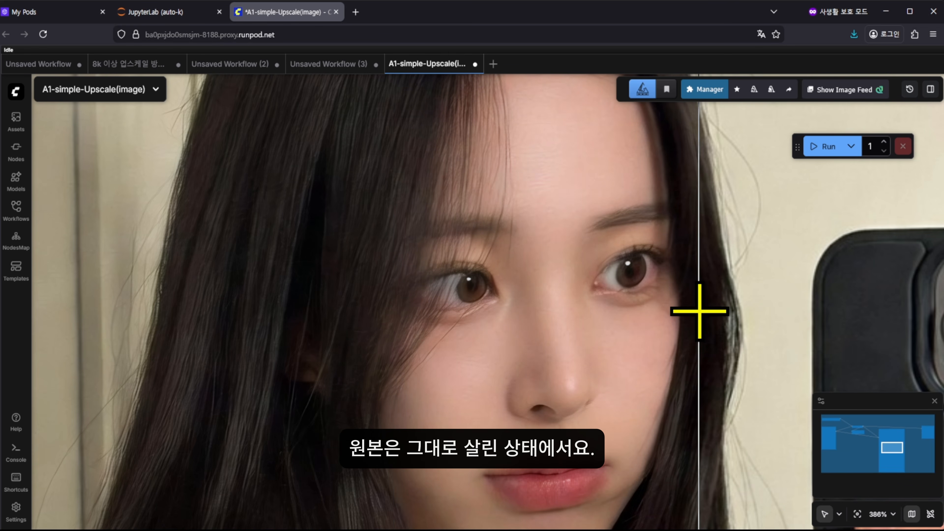
{"action": "scroll", "coordinate": [701, 312], "scroll_direction": "up", "scroll_amount": 3}
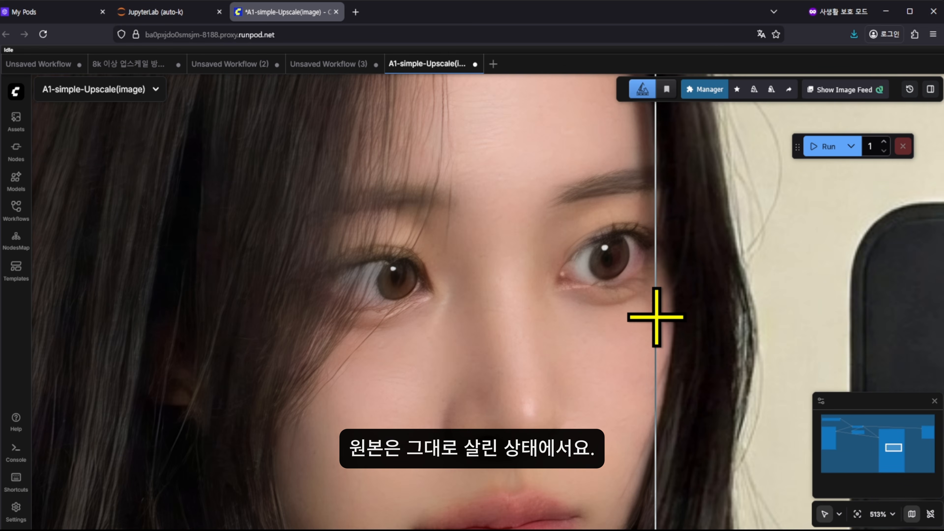
{"action": "scroll", "coordinate": [655, 316], "scroll_direction": "down", "scroll_amount": 18}
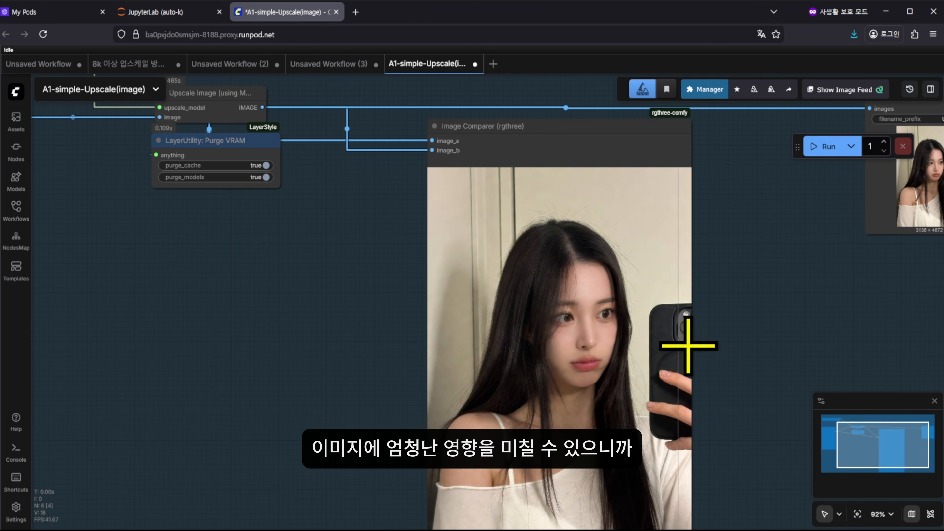
Zoom back out and recentre the graph on Load Image and the upscale nodes
{"action": "left_click_drag", "start_coordinate": [760, 349], "coordinate": [698, 309]}
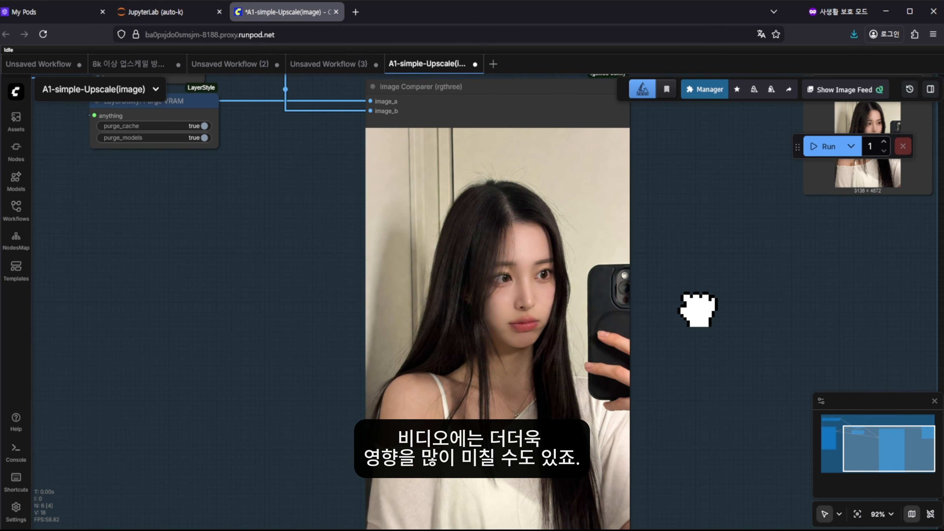
{"action": "scroll", "coordinate": [698, 309], "scroll_direction": "down", "scroll_amount": 3}
{"action": "left_click_drag", "start_coordinate": [357, 312], "coordinate": [402, 349]}
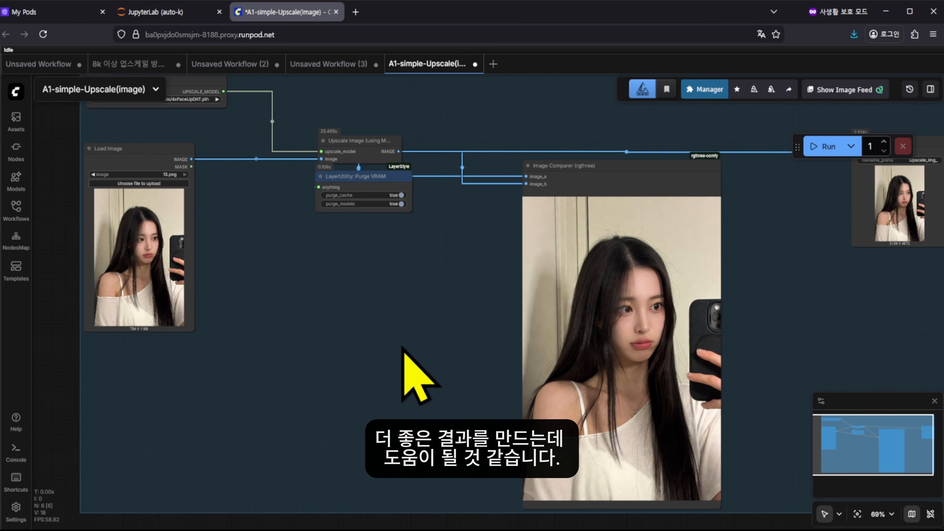
{"action": "left_click_drag", "start_coordinate": [416, 355], "coordinate": [411, 356]}
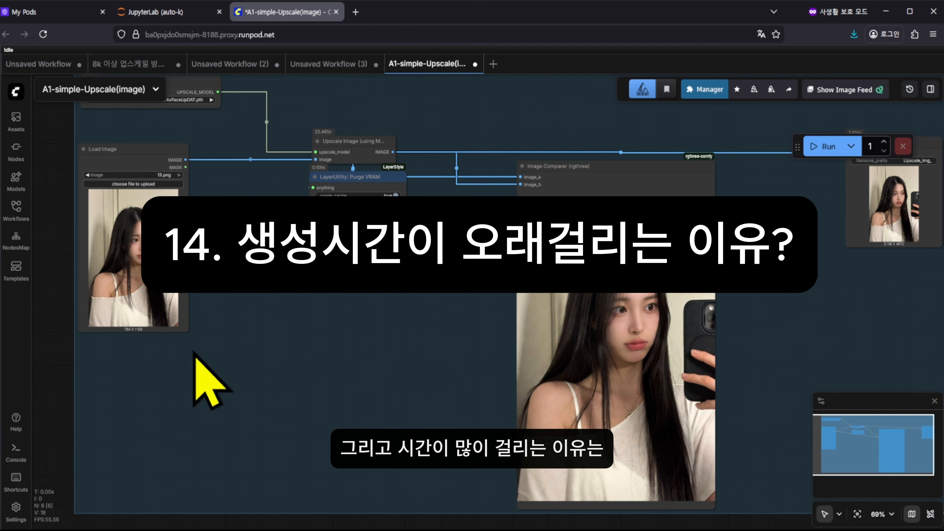
Switch to the 8k upscale workflow, then to the Runpod My Pods console
{"action": "left_click", "coordinate": [145, 65]}
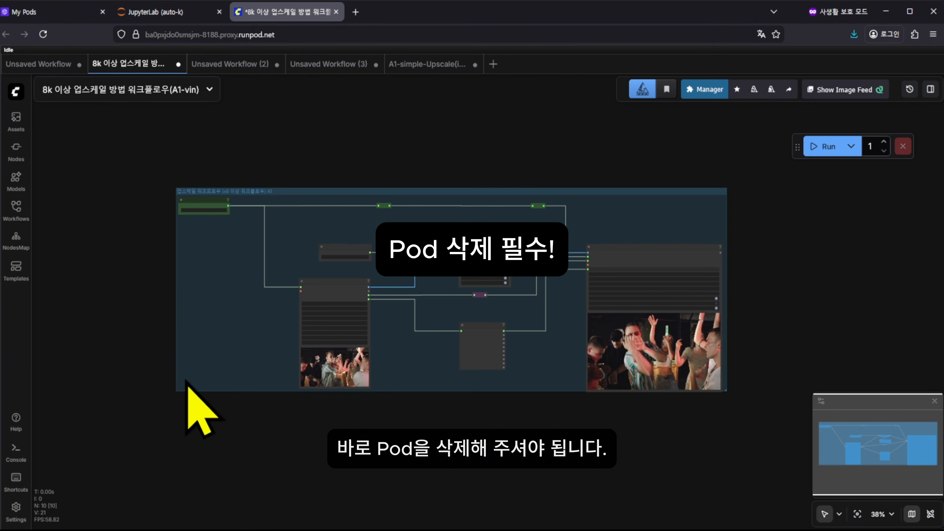
{"action": "left_click", "coordinate": [41, 11]}
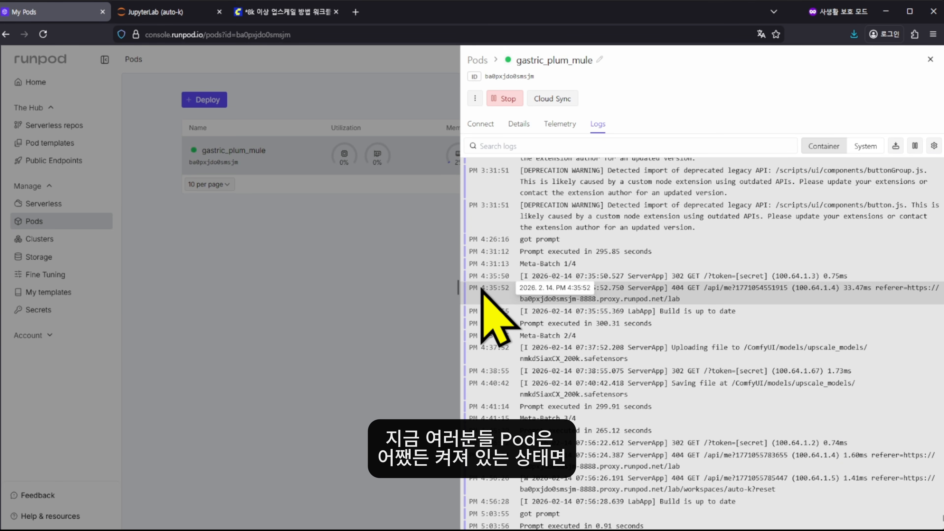
Stop the gastric_plum_mule pod from its details panel and confirm
{"action": "left_click", "coordinate": [277, 315]}
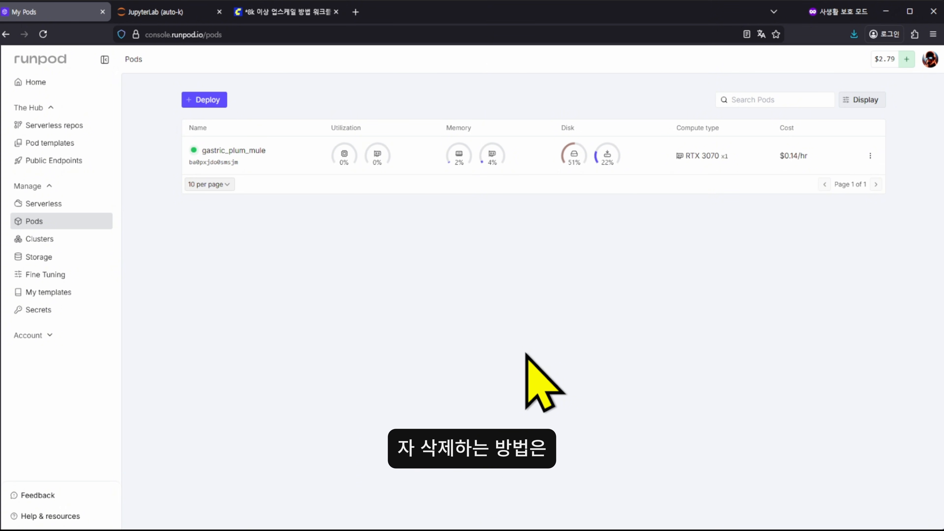
{"action": "left_click", "coordinate": [671, 167]}
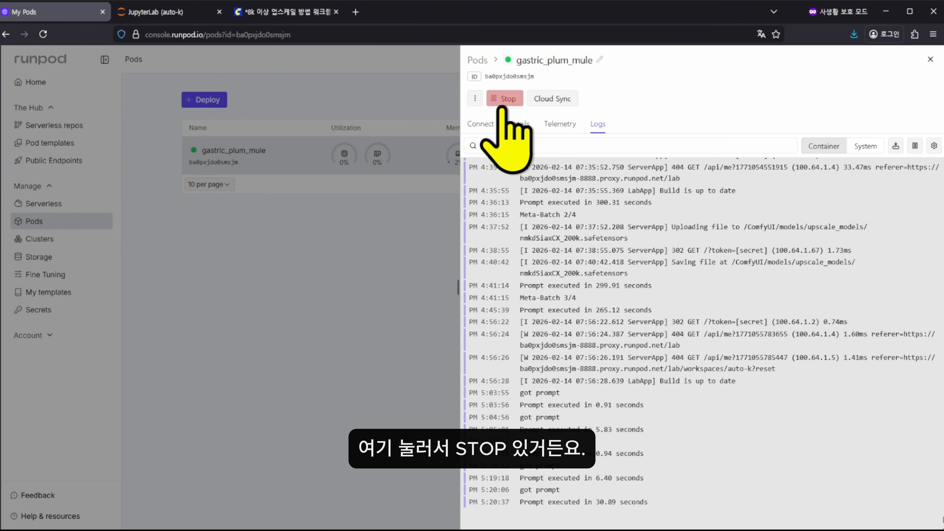
{"action": "left_click", "coordinate": [508, 99]}
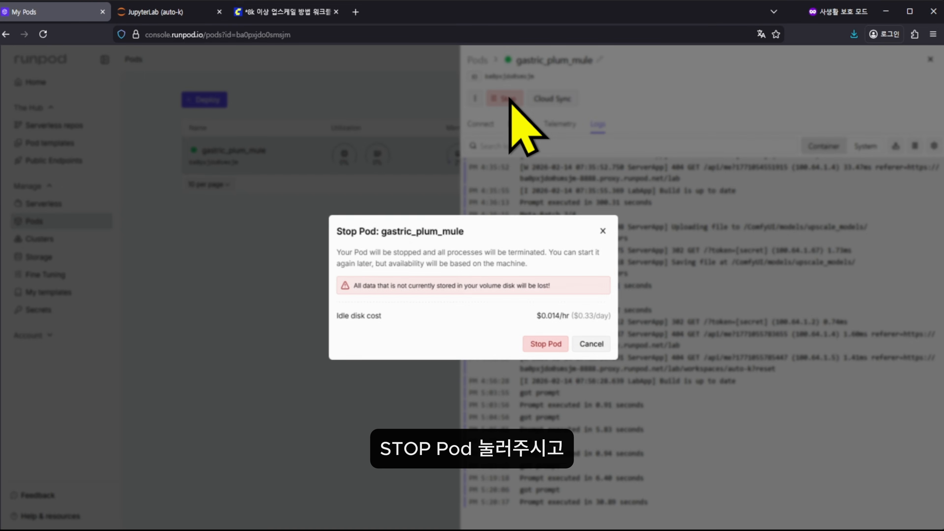
{"action": "left_click", "coordinate": [546, 344]}
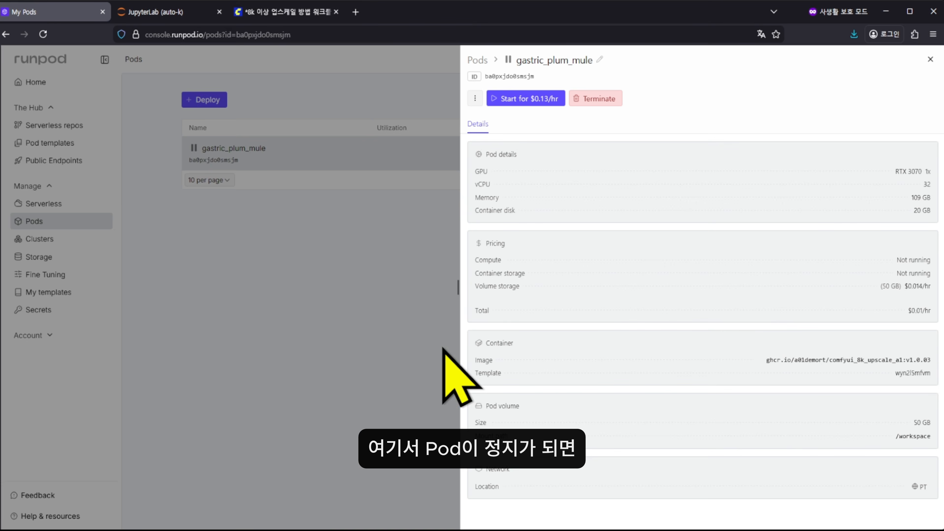
Terminate the stopped gastric_plum_mule pod and recheck that the Pods list is empty
{"action": "left_click", "coordinate": [327, 380]}
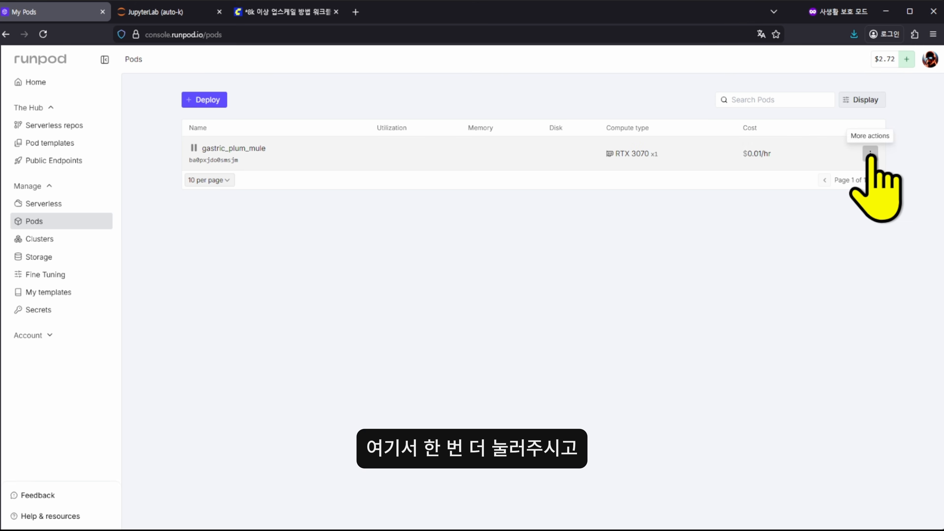
{"action": "left_click", "coordinate": [868, 156]}
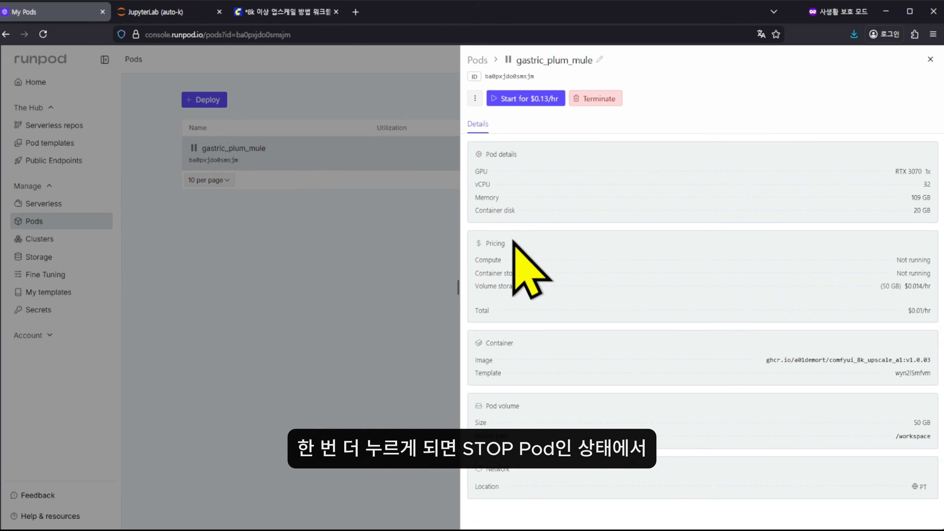
{"action": "left_click", "coordinate": [610, 109]}
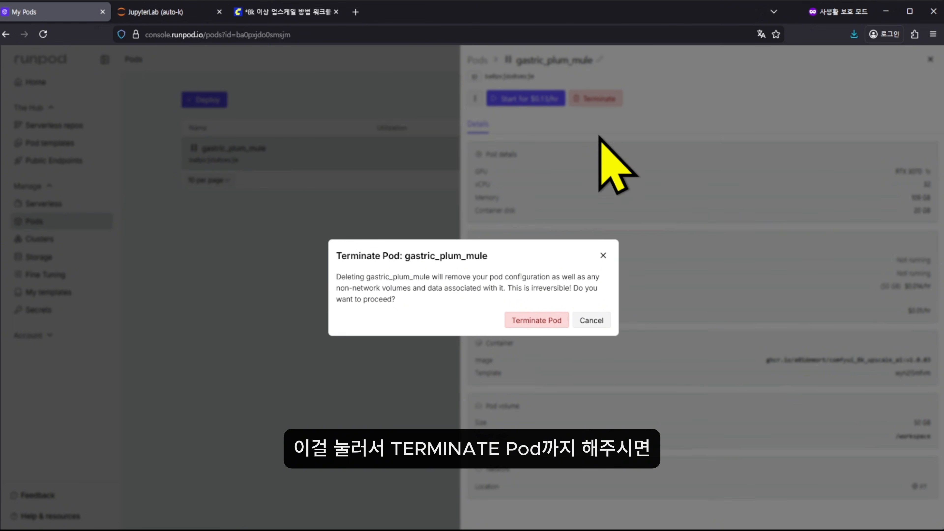
{"action": "left_click", "coordinate": [529, 320]}
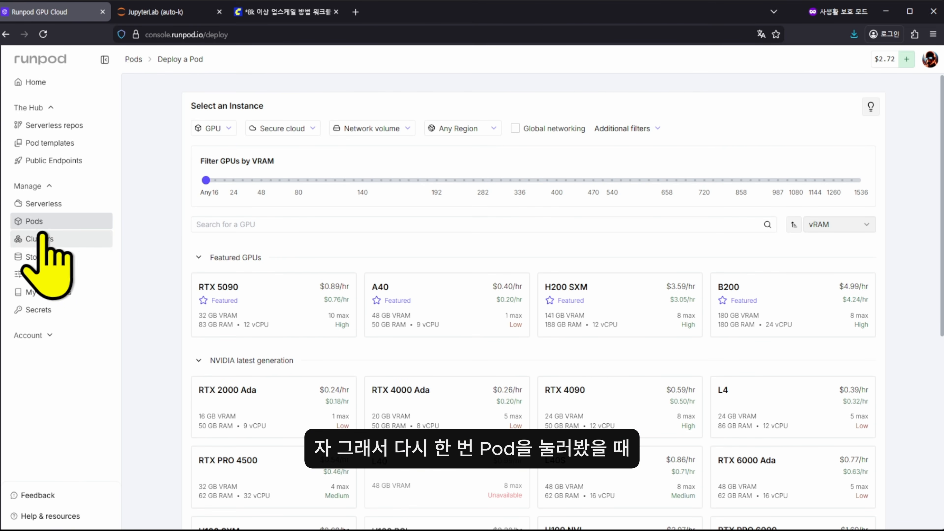
{"action": "left_click", "coordinate": [37, 222]}
{"action": "left_click", "coordinate": [37, 222]}
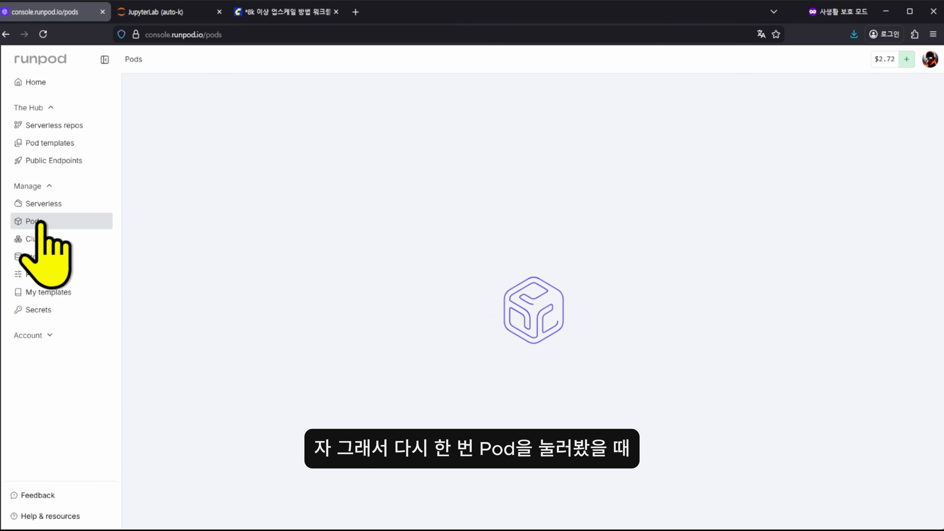